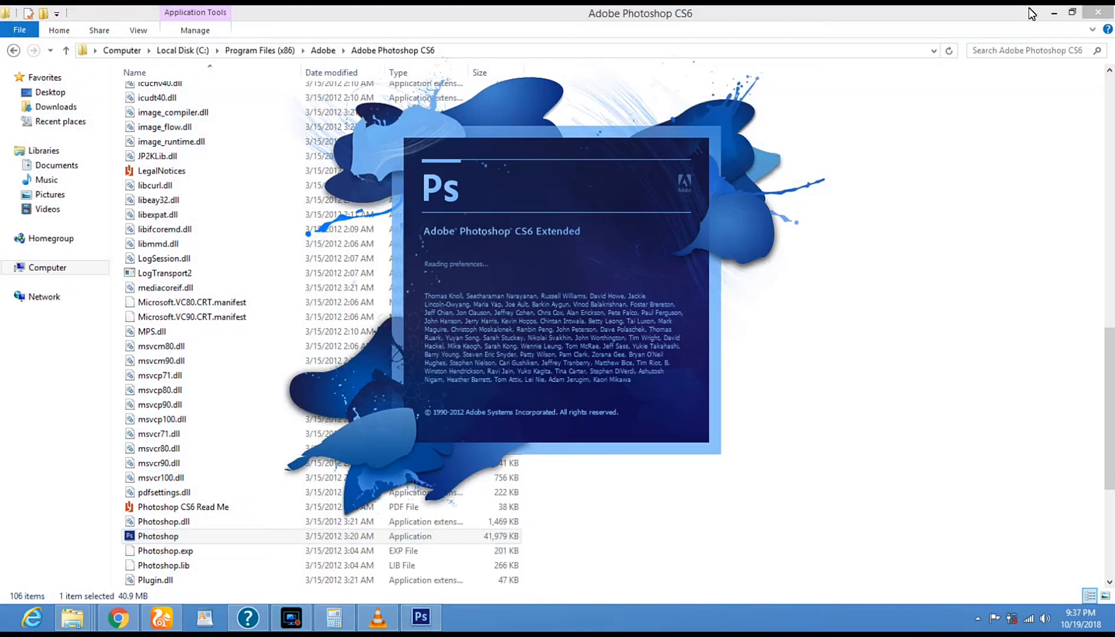
{"action": "left_click", "coordinate": [1054, 12]}
{"action": "right_click", "coordinate": [790, 245]}
{"action": "left_click", "coordinate": [900, 175]}
{"action": "right_click", "coordinate": [900, 175]}
{"action": "left_click", "coordinate": [926, 216]}
{"action": "left_click", "coordinate": [206, 122]}
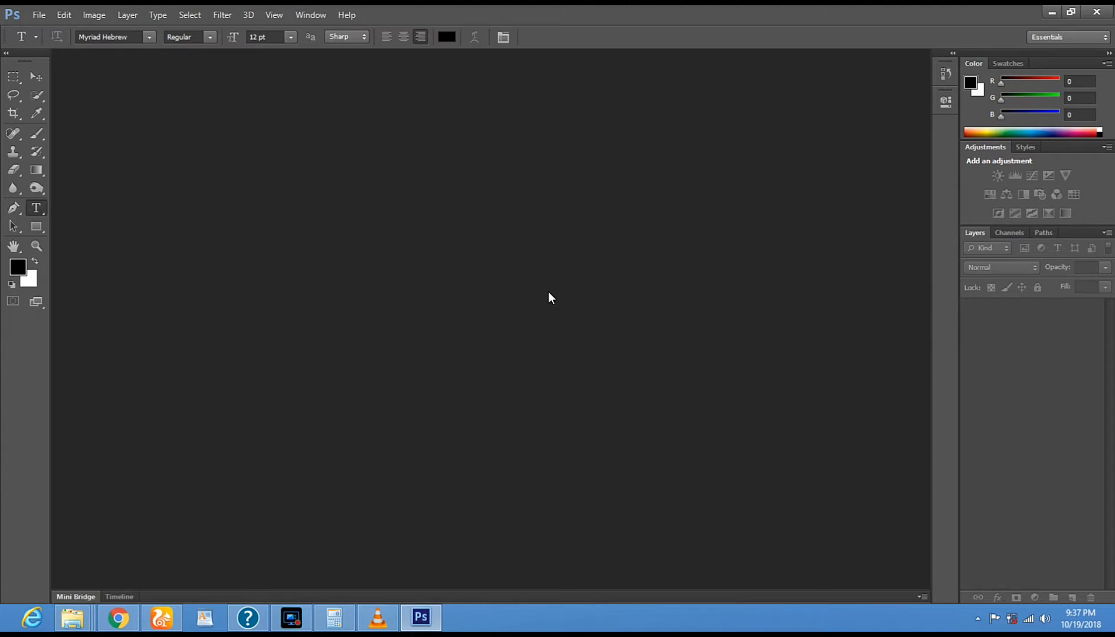
- Open the portrait photo rtx19w4m from the Desktop and minimize the Adobe window that is loading
{"action": "left_click", "coordinate": [39, 14]}
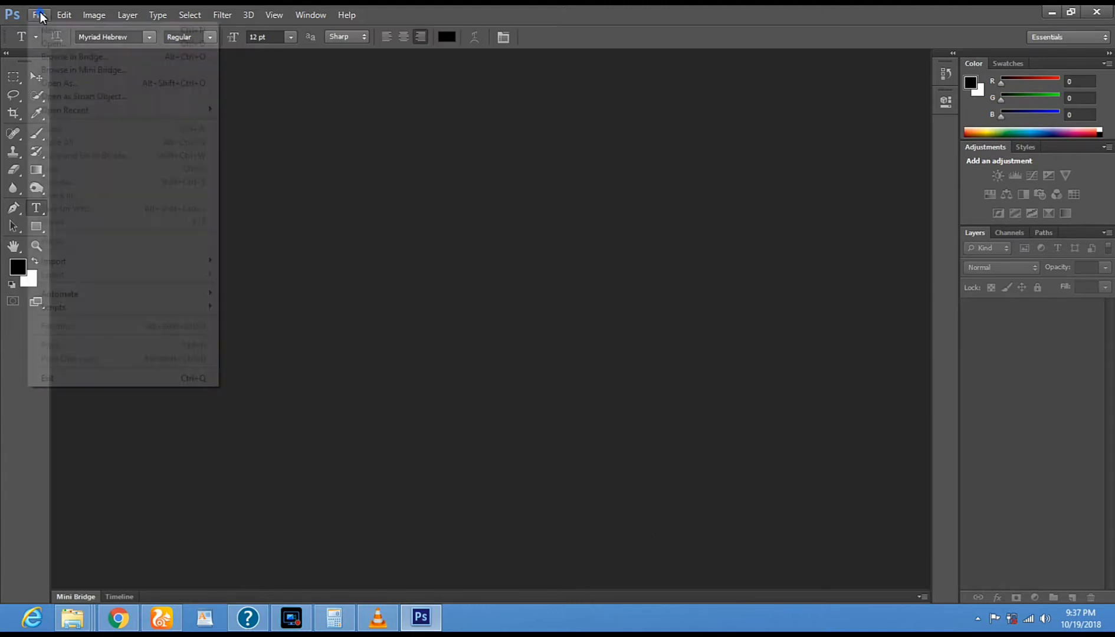
{"action": "left_click", "coordinate": [50, 43]}
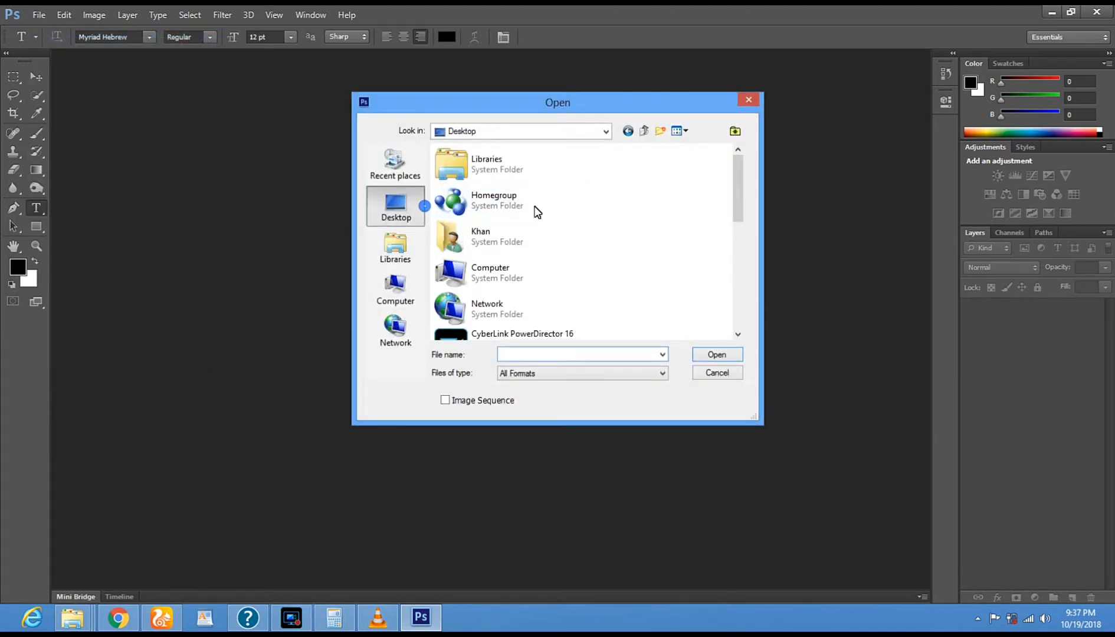
{"action": "left_click_drag", "start_coordinate": [740, 196], "coordinate": [744, 321]}
{"action": "double_click", "coordinate": [510, 323]}
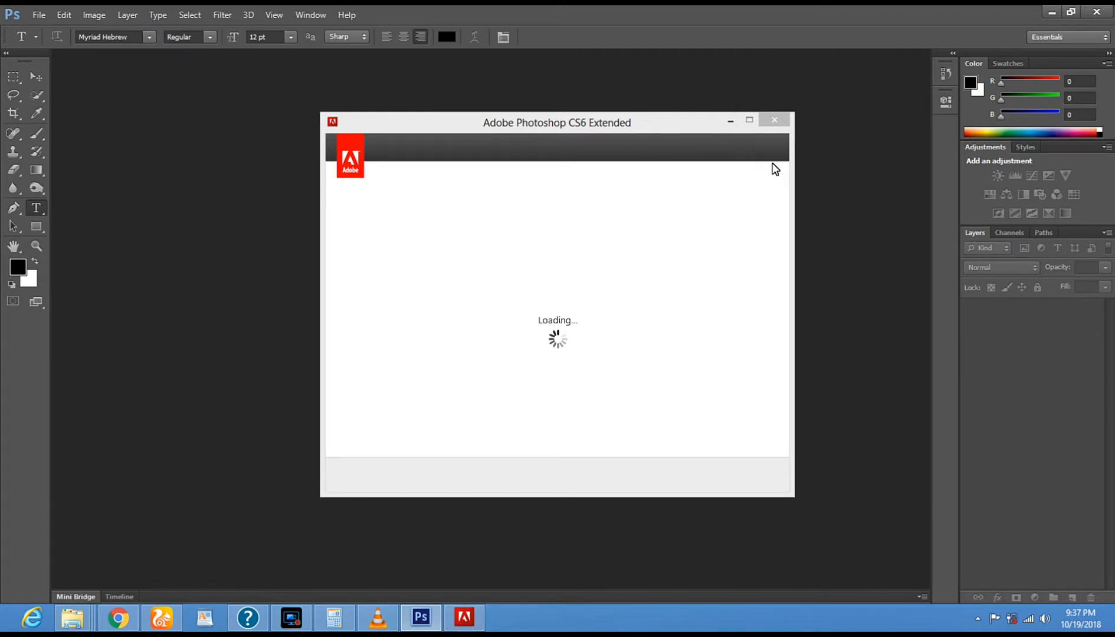
{"action": "left_click", "coordinate": [731, 121]}
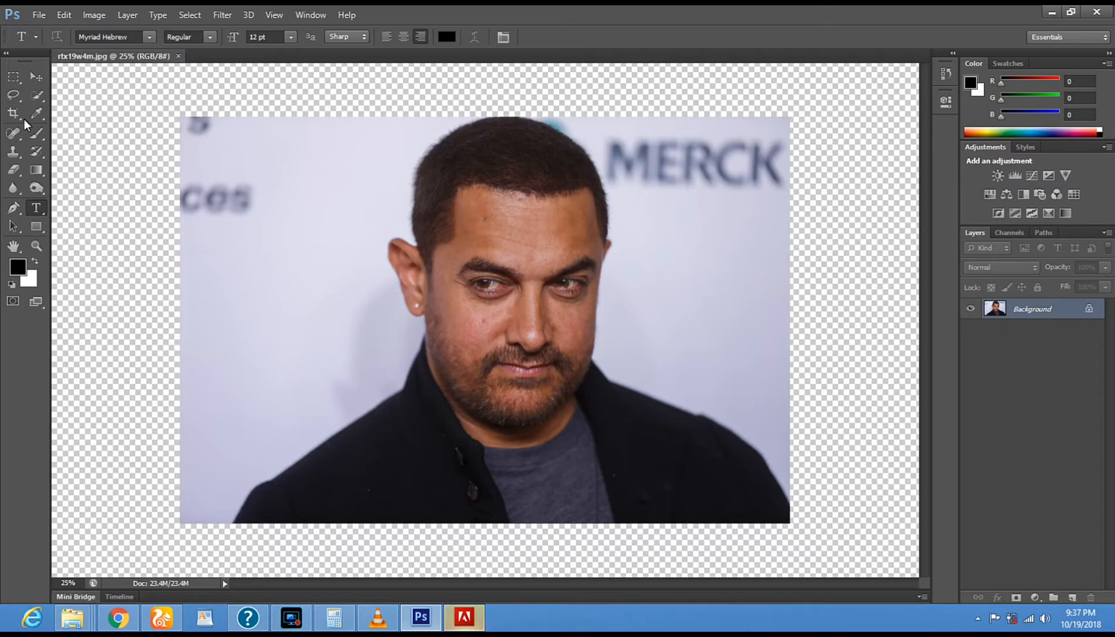
- Quick-select the backdrop patch beside the lower-left shoulder and erase it to transparency with the Eraser and Magic Eraser tools
{"action": "left_click", "coordinate": [36, 95]}
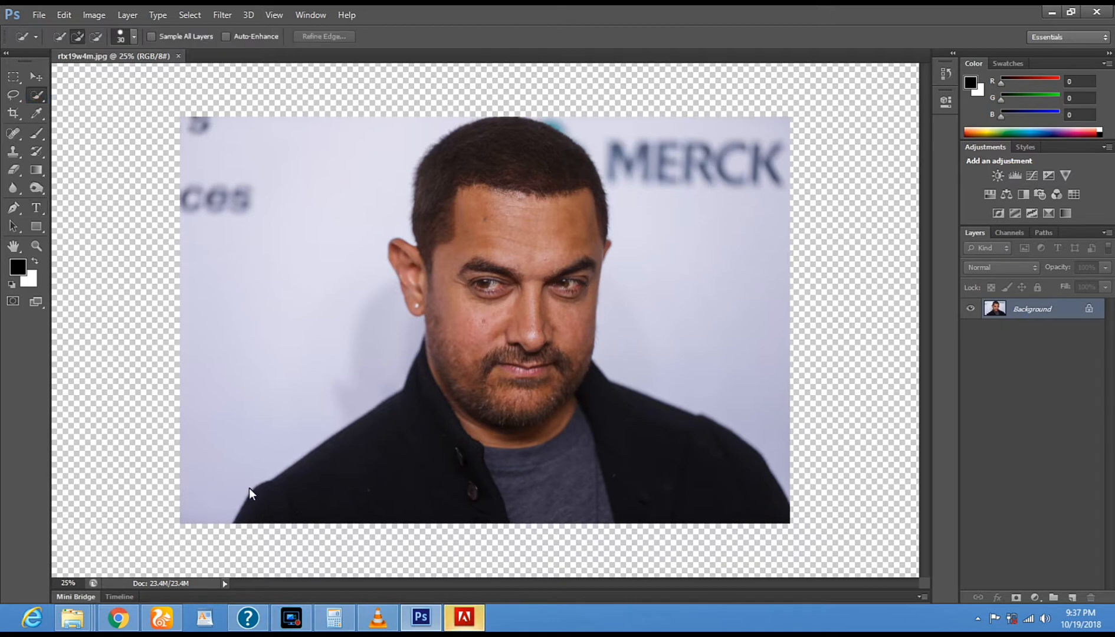
{"action": "left_click", "coordinate": [229, 506]}
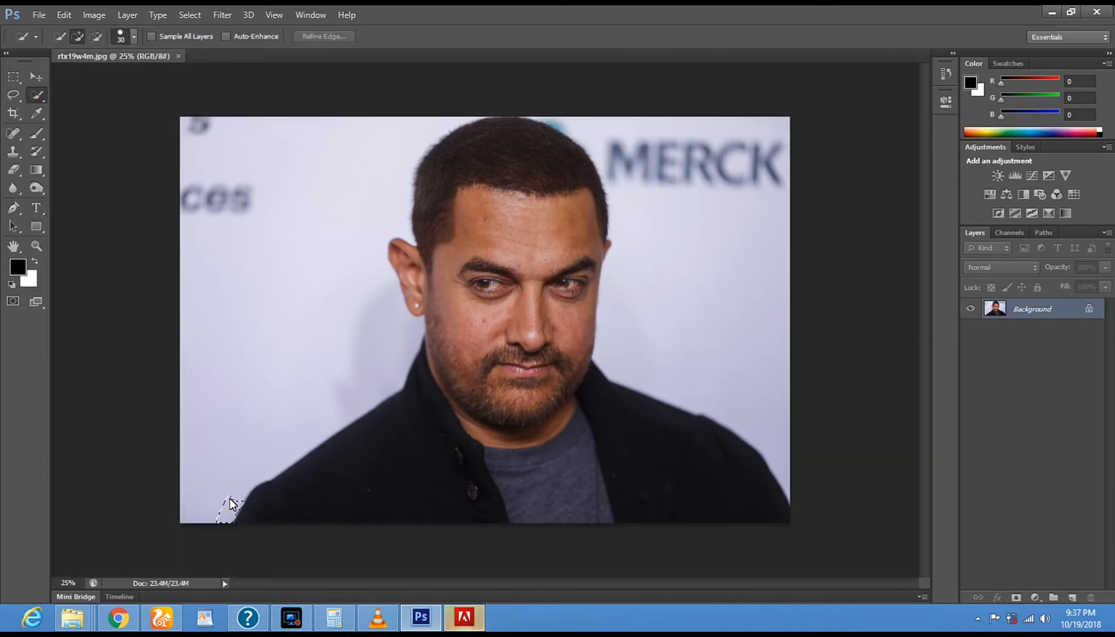
{"action": "left_click_drag", "start_coordinate": [212, 482], "coordinate": [248, 461]}
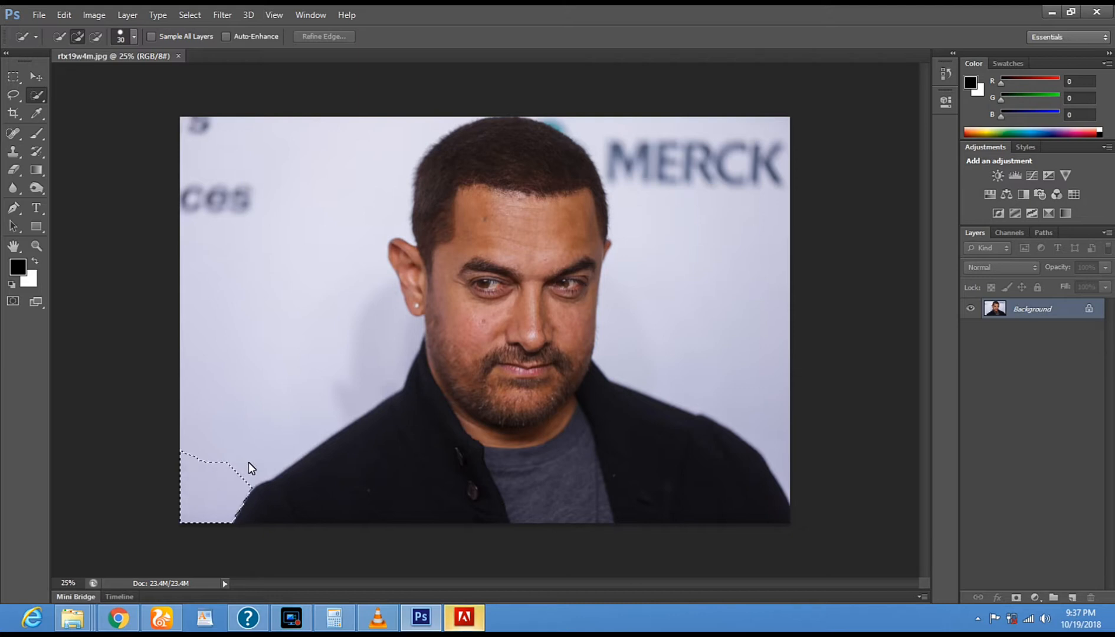
{"action": "left_click", "coordinate": [14, 172]}
{"action": "mouse_move", "coordinate": [180, 451]}
{"action": "left_mouse_down"}
{"action": "mouse_move", "coordinate": [259, 457]}
{"action": "mouse_move", "coordinate": [259, 473]}
{"action": "mouse_move", "coordinate": [188, 462]}
{"action": "mouse_move", "coordinate": [246, 482]}
{"action": "mouse_move", "coordinate": [202, 471]}
{"action": "mouse_move", "coordinate": [164, 483]}
{"action": "mouse_move", "coordinate": [203, 497]}
{"action": "mouse_move", "coordinate": [274, 495]}
{"action": "mouse_move", "coordinate": [224, 523]}
{"action": "left_mouse_up"}
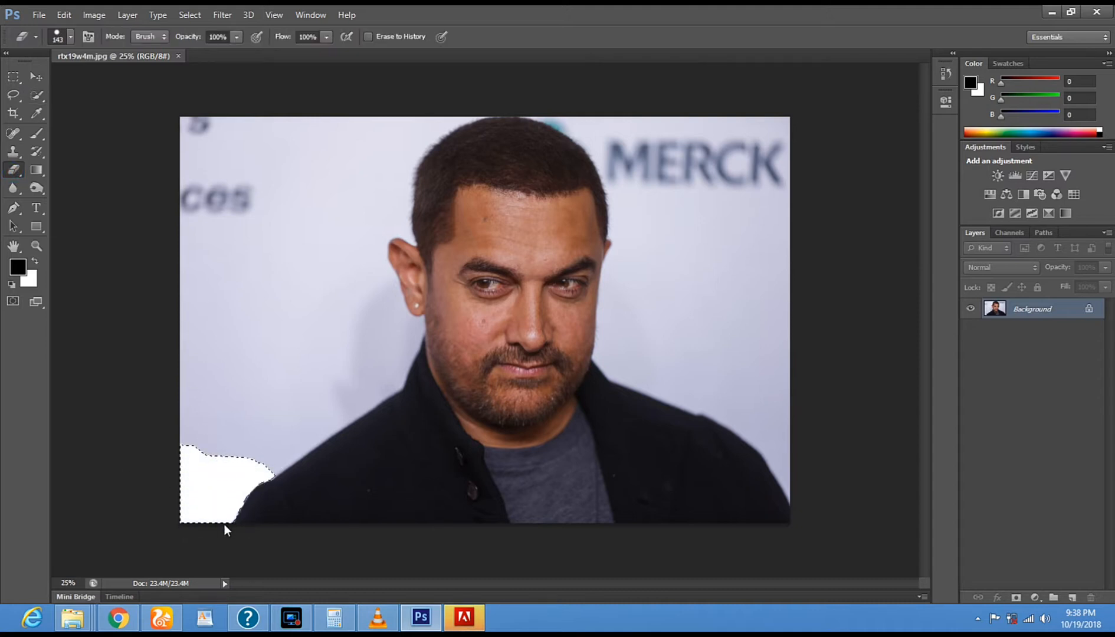
{"action": "right_click", "coordinate": [15, 171]}
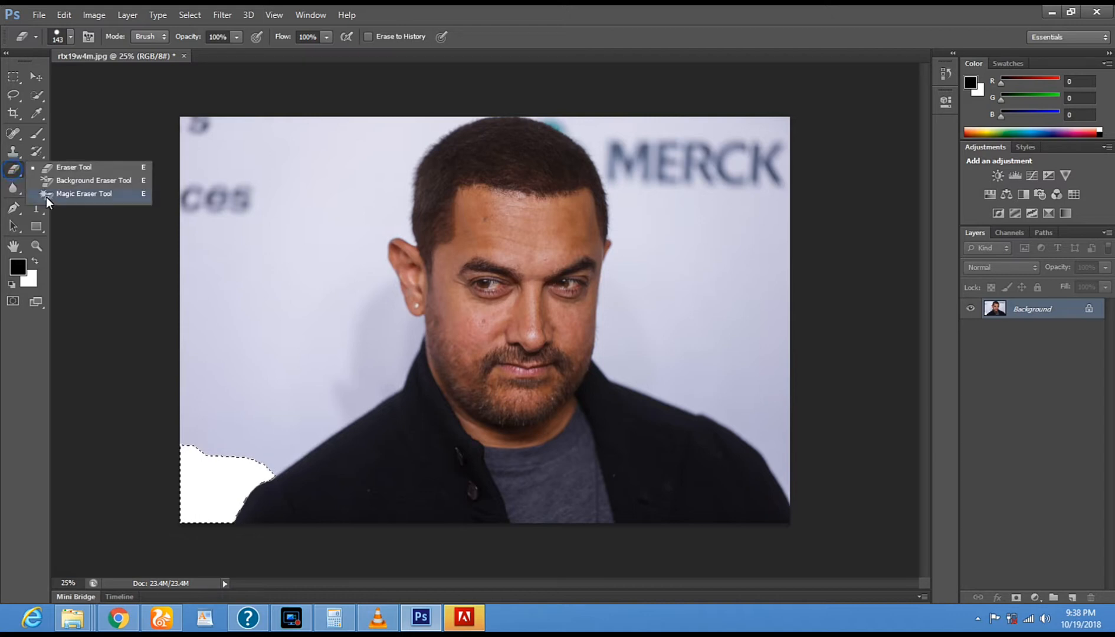
{"action": "left_click", "coordinate": [46, 196]}
{"action": "left_click", "coordinate": [210, 505]}
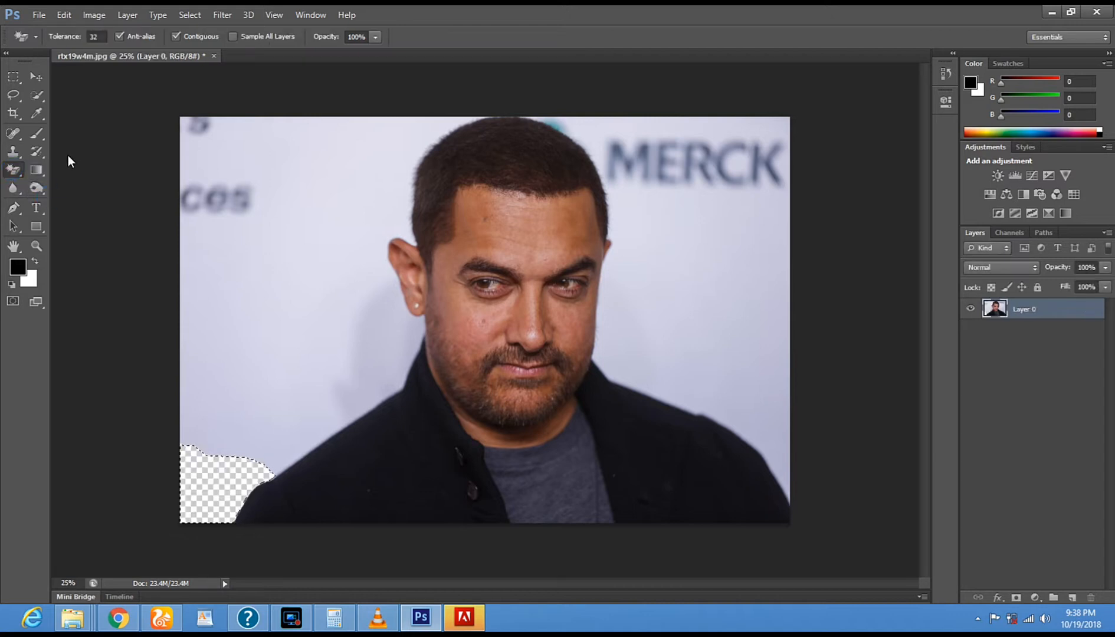
- Quick-select the remaining backdrop on the left side of the man and erase it to transparency
{"action": "left_click", "coordinate": [39, 99]}
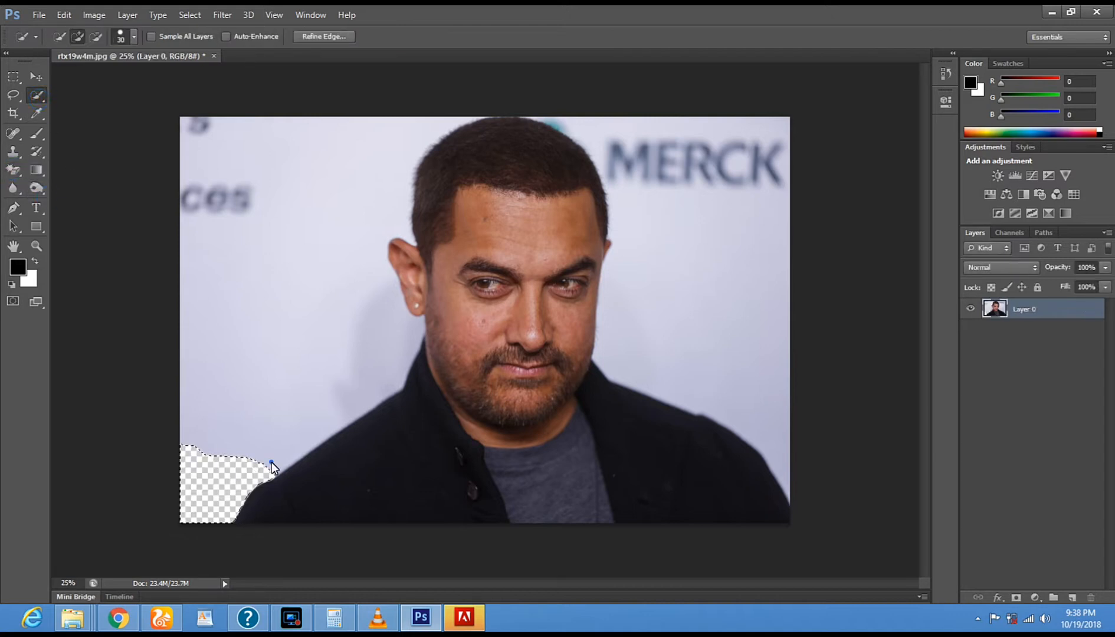
{"action": "left_click_drag", "start_coordinate": [295, 452], "coordinate": [400, 355]}
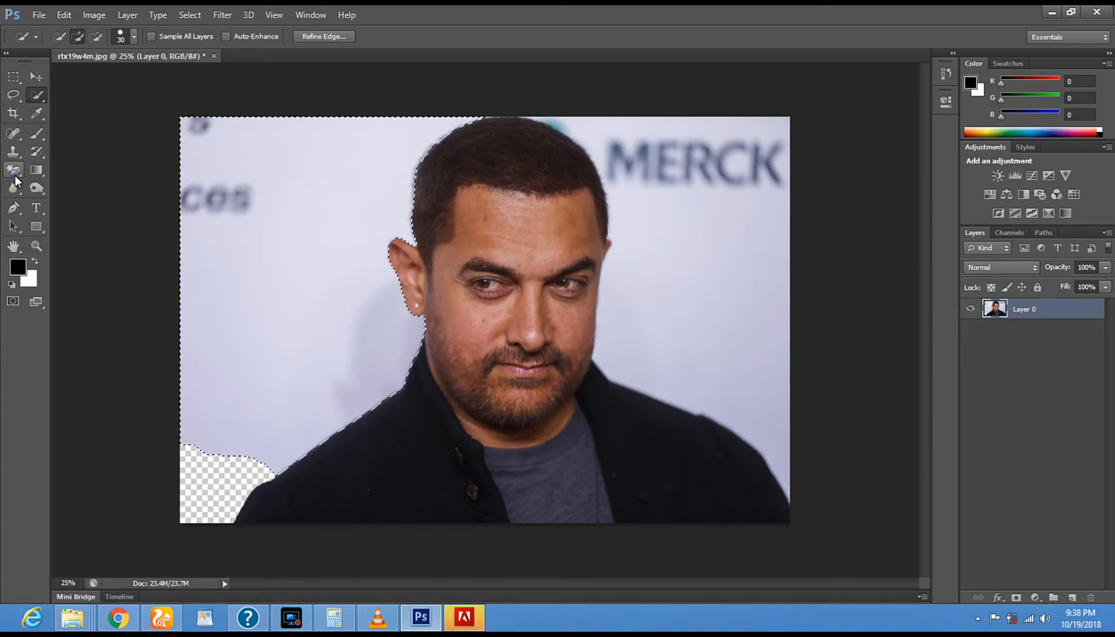
{"action": "left_click_drag", "start_coordinate": [15, 176], "coordinate": [46, 170]}
{"action": "mouse_move", "coordinate": [348, 434]}
{"action": "left_mouse_down"}
{"action": "mouse_move", "coordinate": [245, 458]}
{"action": "mouse_move", "coordinate": [242, 470]}
{"action": "mouse_move", "coordinate": [232, 463]}
{"action": "mouse_move", "coordinate": [273, 441]}
{"action": "mouse_move", "coordinate": [202, 432]}
{"action": "mouse_move", "coordinate": [277, 414]}
{"action": "mouse_move", "coordinate": [302, 389]}
{"action": "mouse_move", "coordinate": [413, 384]}
{"action": "mouse_move", "coordinate": [144, 385]}
{"action": "mouse_move", "coordinate": [305, 376]}
{"action": "mouse_move", "coordinate": [242, 384]}
{"action": "mouse_move", "coordinate": [362, 378]}
{"action": "mouse_move", "coordinate": [378, 397]}
{"action": "mouse_move", "coordinate": [404, 385]}
{"action": "left_mouse_up"}
{"action": "mouse_move", "coordinate": [413, 327]}
{"action": "left_mouse_down"}
{"action": "mouse_move", "coordinate": [389, 290]}
{"action": "mouse_move", "coordinate": [378, 356]}
{"action": "mouse_move", "coordinate": [92, 346]}
{"action": "left_mouse_up"}
{"action": "mouse_move", "coordinate": [327, 366]}
{"action": "left_mouse_down"}
{"action": "mouse_move", "coordinate": [358, 351]}
{"action": "mouse_move", "coordinate": [184, 321]}
{"action": "left_mouse_up"}
{"action": "mouse_move", "coordinate": [185, 321]}
{"action": "left_mouse_down"}
{"action": "mouse_move", "coordinate": [342, 333]}
{"action": "mouse_move", "coordinate": [236, 323]}
{"action": "mouse_move", "coordinate": [317, 313]}
{"action": "mouse_move", "coordinate": [219, 301]}
{"action": "mouse_move", "coordinate": [326, 319]}
{"action": "mouse_move", "coordinate": [316, 317]}
{"action": "mouse_move", "coordinate": [318, 250]}
{"action": "mouse_move", "coordinate": [332, 206]}
{"action": "mouse_move", "coordinate": [370, 247]}
{"action": "mouse_move", "coordinate": [374, 289]}
{"action": "mouse_move", "coordinate": [382, 121]}
{"action": "mouse_move", "coordinate": [416, 257]}
{"action": "mouse_move", "coordinate": [414, 97]}
{"action": "mouse_move", "coordinate": [450, 84]}
{"action": "mouse_move", "coordinate": [380, 147]}
{"action": "mouse_move", "coordinate": [486, 114]}
{"action": "mouse_move", "coordinate": [471, 138]}
{"action": "mouse_move", "coordinate": [392, 150]}
{"action": "mouse_move", "coordinate": [214, 120]}
{"action": "mouse_move", "coordinate": [404, 109]}
{"action": "mouse_move", "coordinate": [356, 127]}
{"action": "mouse_move", "coordinate": [231, 138]}
{"action": "mouse_move", "coordinate": [318, 139]}
{"action": "mouse_move", "coordinate": [216, 130]}
{"action": "mouse_move", "coordinate": [299, 146]}
{"action": "mouse_move", "coordinate": [201, 138]}
{"action": "mouse_move", "coordinate": [341, 174]}
{"action": "mouse_move", "coordinate": [150, 161]}
{"action": "mouse_move", "coordinate": [206, 158]}
{"action": "mouse_move", "coordinate": [213, 174]}
{"action": "mouse_move", "coordinate": [200, 263]}
{"action": "mouse_move", "coordinate": [187, 185]}
{"action": "mouse_move", "coordinate": [192, 322]}
{"action": "mouse_move", "coordinate": [181, 288]}
{"action": "mouse_move", "coordinate": [218, 169]}
{"action": "mouse_move", "coordinate": [235, 352]}
{"action": "mouse_move", "coordinate": [218, 344]}
{"action": "mouse_move", "coordinate": [203, 249]}
{"action": "left_mouse_up"}
{"action": "mouse_move", "coordinate": [260, 311]}
{"action": "left_mouse_down"}
{"action": "mouse_move", "coordinate": [260, 204]}
{"action": "mouse_move", "coordinate": [215, 216]}
{"action": "left_mouse_up"}
{"action": "left_click_drag", "start_coordinate": [239, 177], "coordinate": [257, 298]}
{"action": "left_click_drag", "start_coordinate": [259, 194], "coordinate": [311, 307]}
{"action": "mouse_move", "coordinate": [269, 147]}
{"action": "left_mouse_down"}
{"action": "mouse_move", "coordinate": [326, 143]}
{"action": "mouse_move", "coordinate": [297, 240]}
{"action": "mouse_move", "coordinate": [320, 207]}
{"action": "left_mouse_up"}
- Quick-select the backdrop on the right side of the man and erase it with a 185 px eraser
{"action": "left_click", "coordinate": [36, 95]}
{"action": "mouse_move", "coordinate": [614, 289]}
{"action": "left_mouse_down"}
{"action": "mouse_move", "coordinate": [626, 341]}
{"action": "mouse_move", "coordinate": [680, 381]}
{"action": "left_mouse_up"}
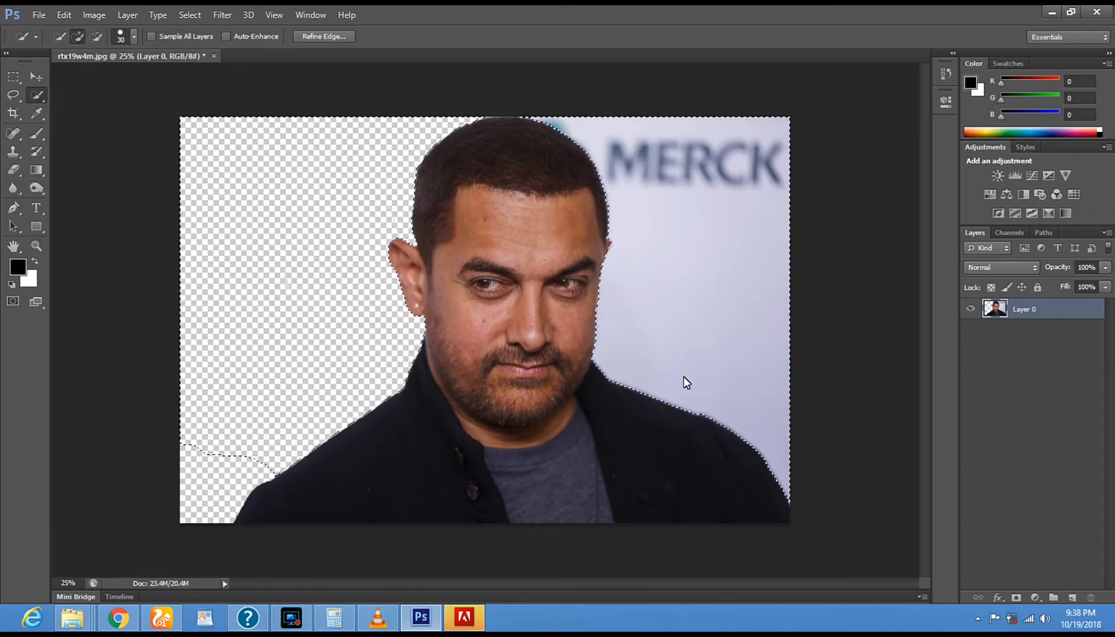
{"action": "left_click", "coordinate": [13, 170]}
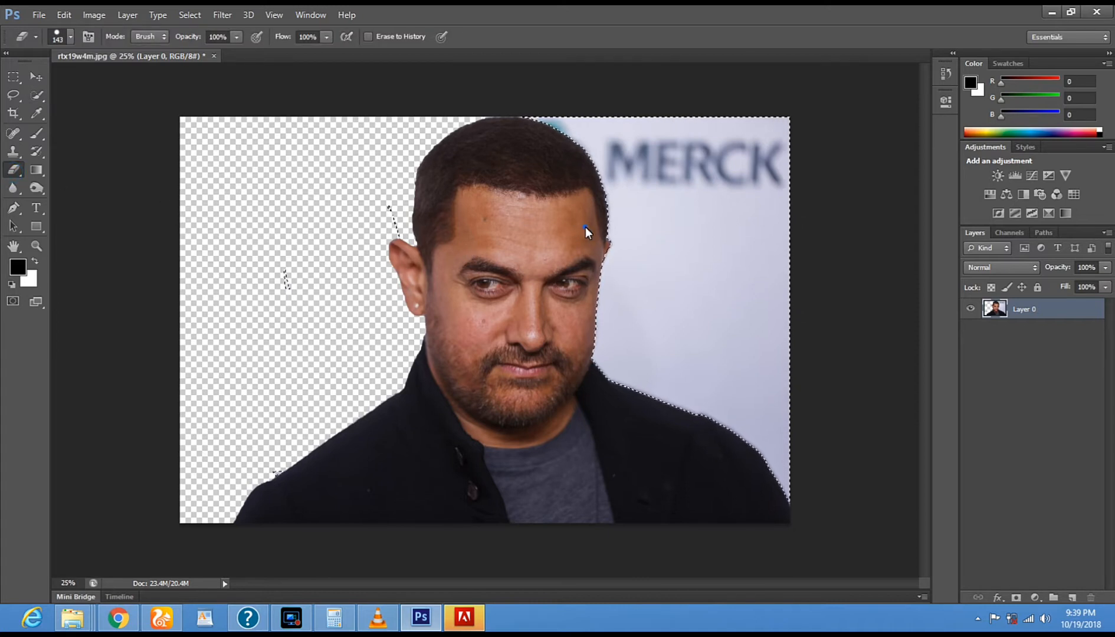
{"action": "right_click", "coordinate": [585, 226]}
{"action": "left_click_drag", "start_coordinate": [675, 260], "coordinate": [700, 260]}
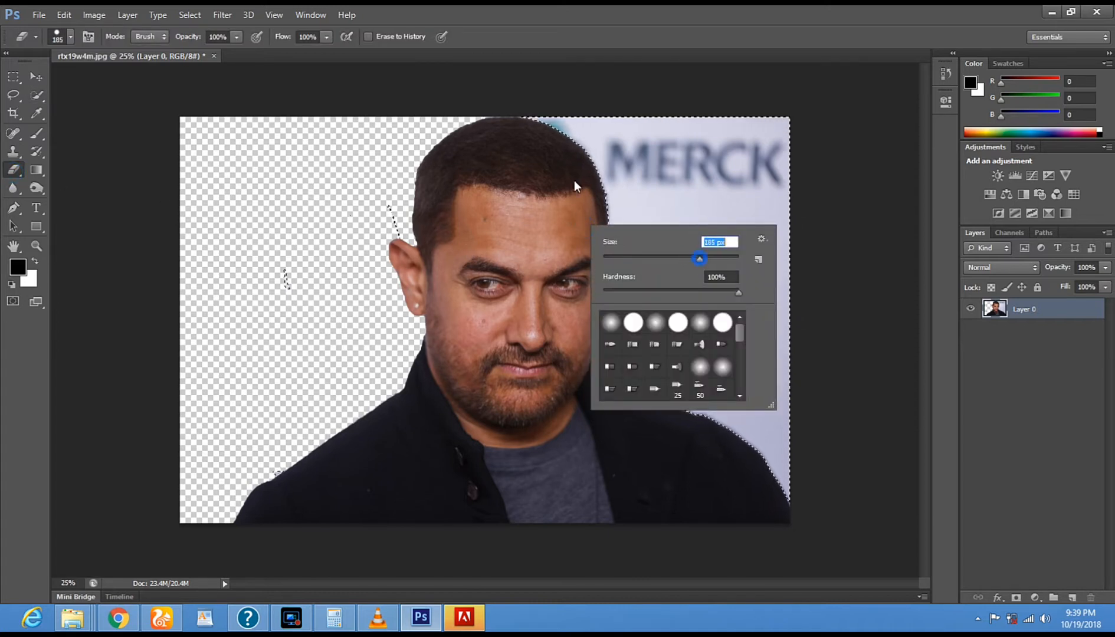
{"action": "mouse_move", "coordinate": [532, 126]}
{"action": "left_mouse_down"}
{"action": "mouse_move", "coordinate": [828, 115]}
{"action": "mouse_move", "coordinate": [689, 117]}
{"action": "mouse_move", "coordinate": [798, 139]}
{"action": "mouse_move", "coordinate": [521, 184]}
{"action": "mouse_move", "coordinate": [550, 190]}
{"action": "mouse_move", "coordinate": [569, 241]}
{"action": "mouse_move", "coordinate": [871, 278]}
{"action": "mouse_move", "coordinate": [722, 272]}
{"action": "left_mouse_up"}
{"action": "mouse_move", "coordinate": [780, 254]}
{"action": "left_mouse_down"}
{"action": "mouse_move", "coordinate": [637, 299]}
{"action": "mouse_move", "coordinate": [792, 301]}
{"action": "mouse_move", "coordinate": [587, 331]}
{"action": "mouse_move", "coordinate": [477, 365]}
{"action": "mouse_move", "coordinate": [728, 363]}
{"action": "mouse_move", "coordinate": [691, 400]}
{"action": "mouse_move", "coordinate": [651, 377]}
{"action": "mouse_move", "coordinate": [746, 420]}
{"action": "left_mouse_up"}
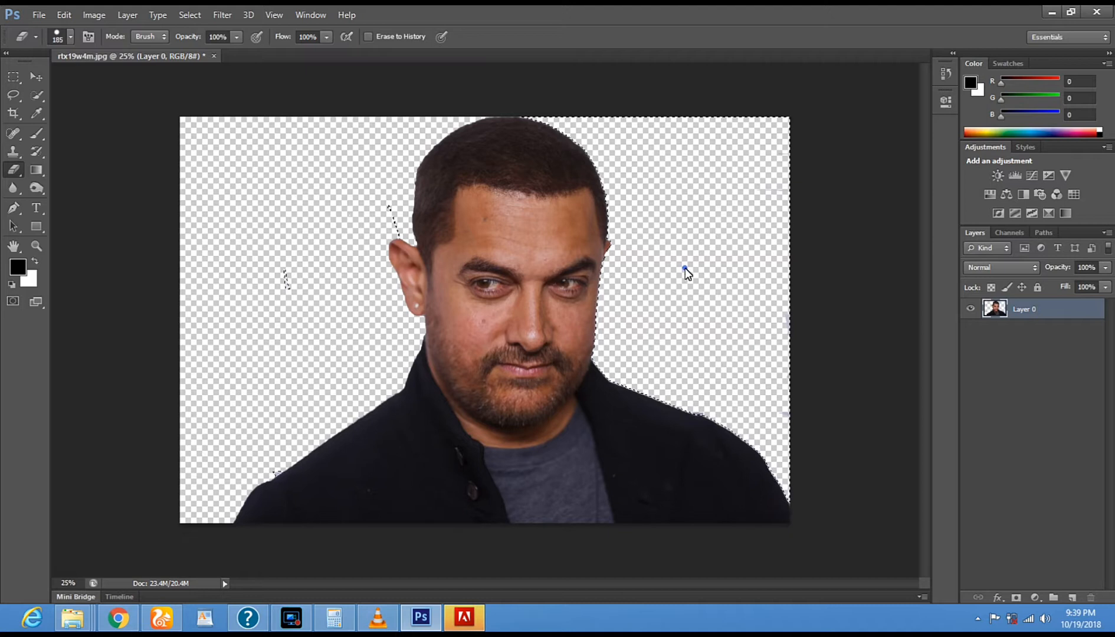
- Clear the selection and erase the leftover backdrop traces around the man's head and shoulders
{"action": "left_click", "coordinate": [13, 95]}
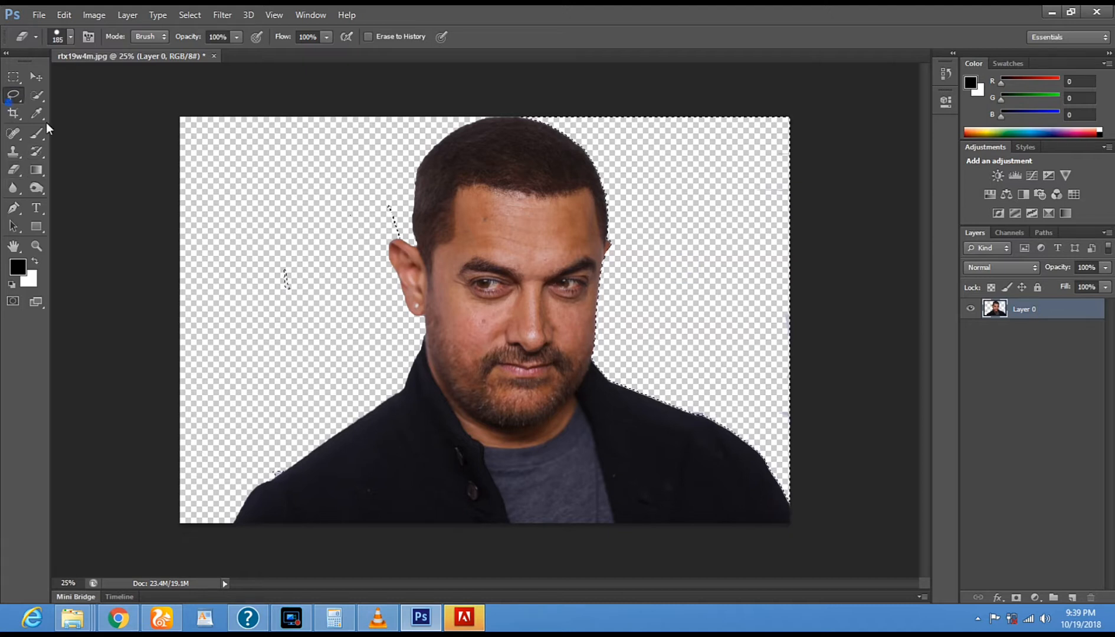
{"action": "left_click", "coordinate": [270, 233]}
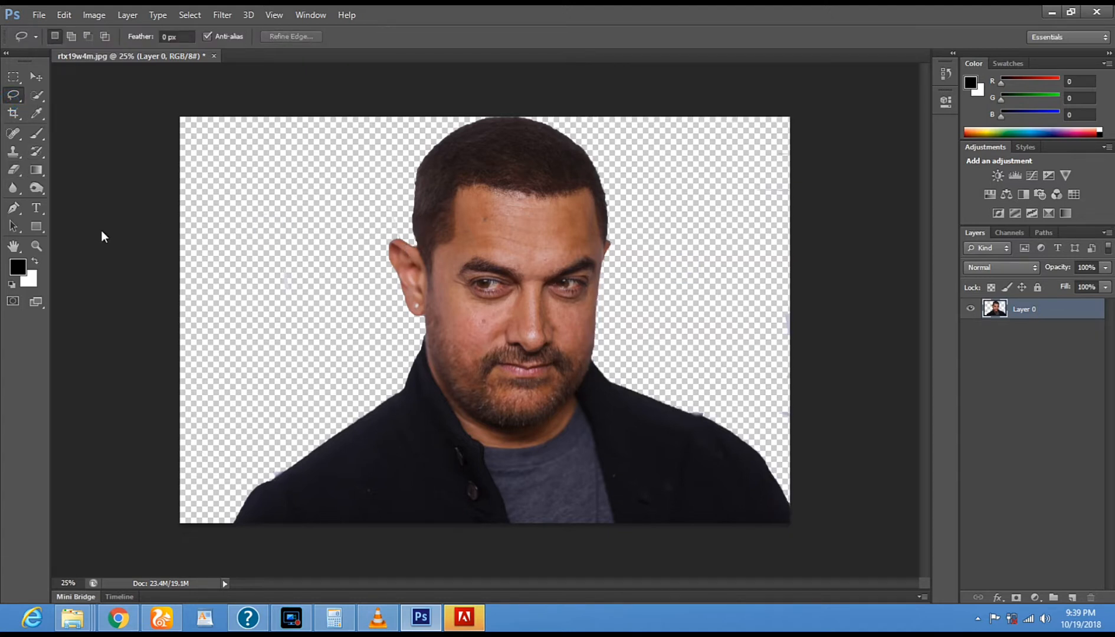
{"action": "left_click", "coordinate": [13, 169]}
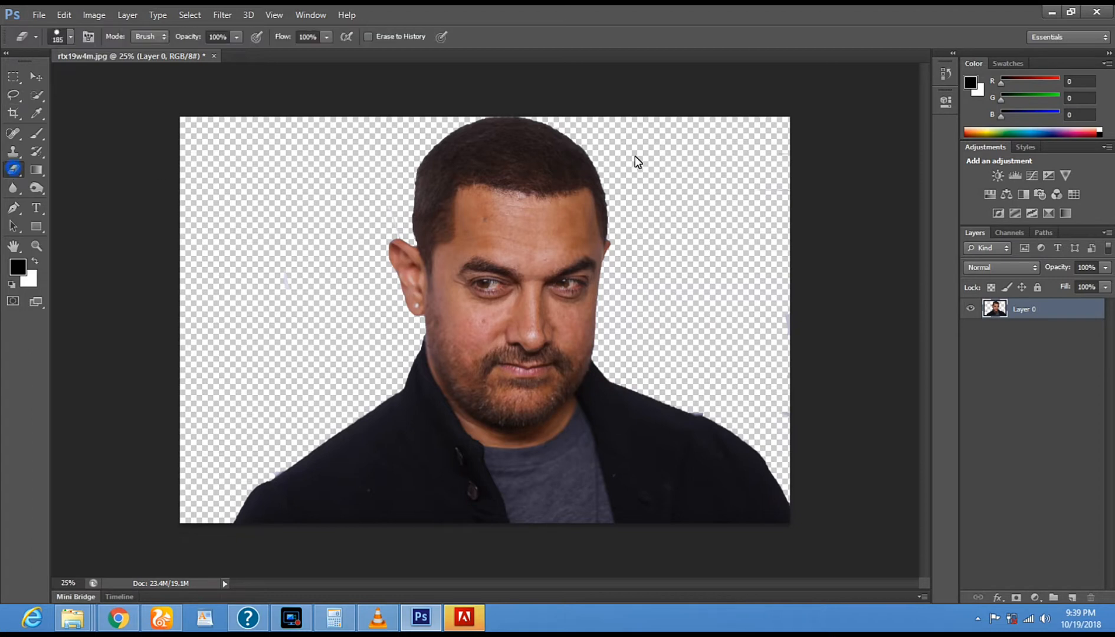
{"action": "left_click", "coordinate": [558, 111]}
{"action": "left_click", "coordinate": [272, 363]}
{"action": "left_click", "coordinate": [714, 260]}
{"action": "left_click", "coordinate": [699, 212]}
{"action": "left_click", "coordinate": [709, 403]}
{"action": "left_click", "coordinate": [709, 352]}
- Open the landscape image light-road-dawn-1146708 from the Desktop
{"action": "left_click", "coordinate": [39, 15]}
{"action": "left_click", "coordinate": [50, 43]}
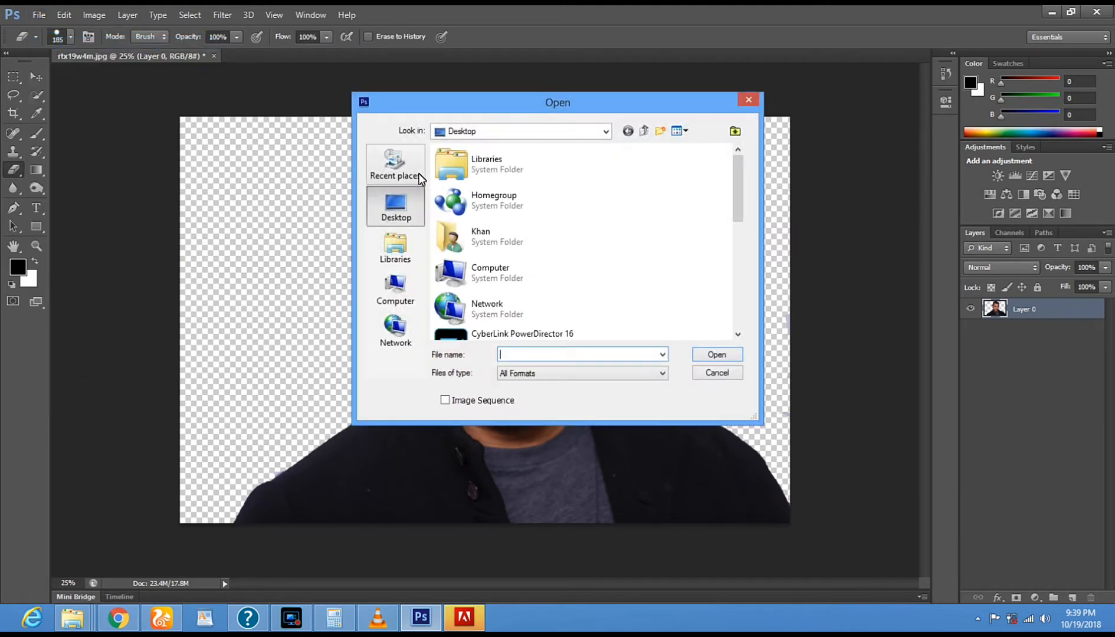
{"action": "left_click_drag", "start_coordinate": [742, 196], "coordinate": [749, 307]}
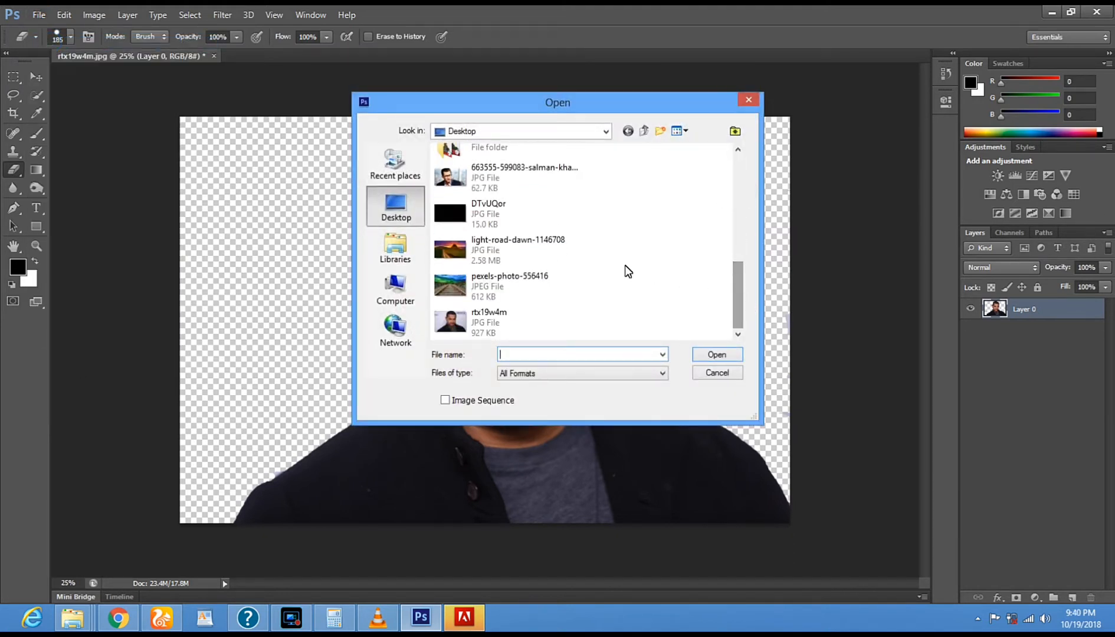
{"action": "left_click", "coordinate": [487, 263]}
{"action": "right_click", "coordinate": [448, 252]}
{"action": "left_click", "coordinate": [482, 256]}
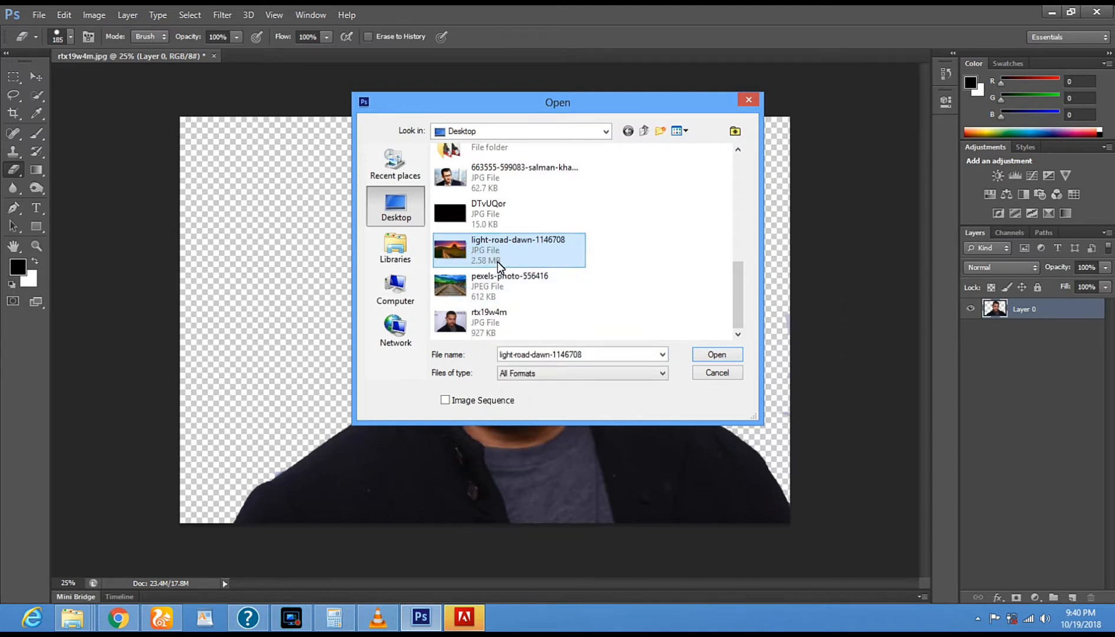
{"action": "double_click", "coordinate": [498, 257]}
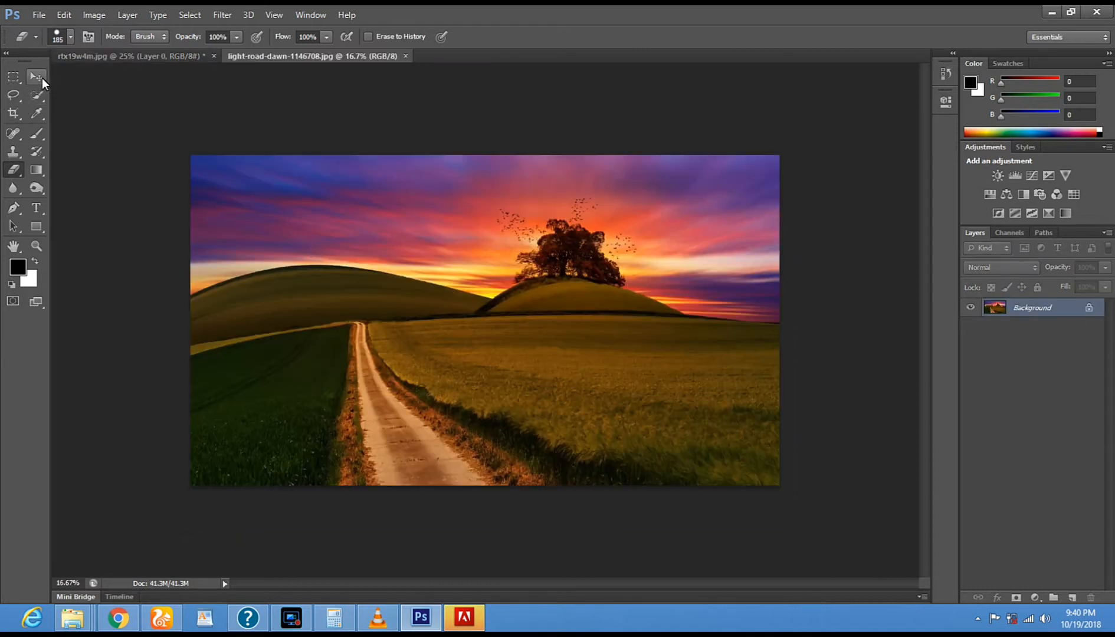
- Select the whole landscape with the Rectangular Marquee and activate the Move tool
{"action": "left_click", "coordinate": [13, 80]}
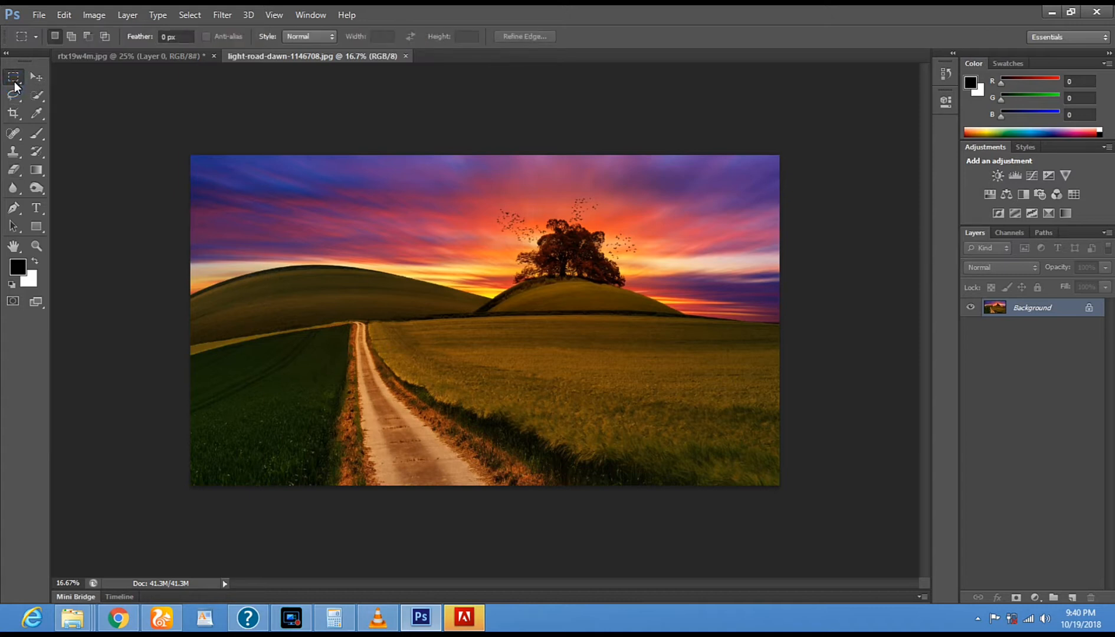
{"action": "left_click_drag", "start_coordinate": [193, 159], "coordinate": [793, 500]}
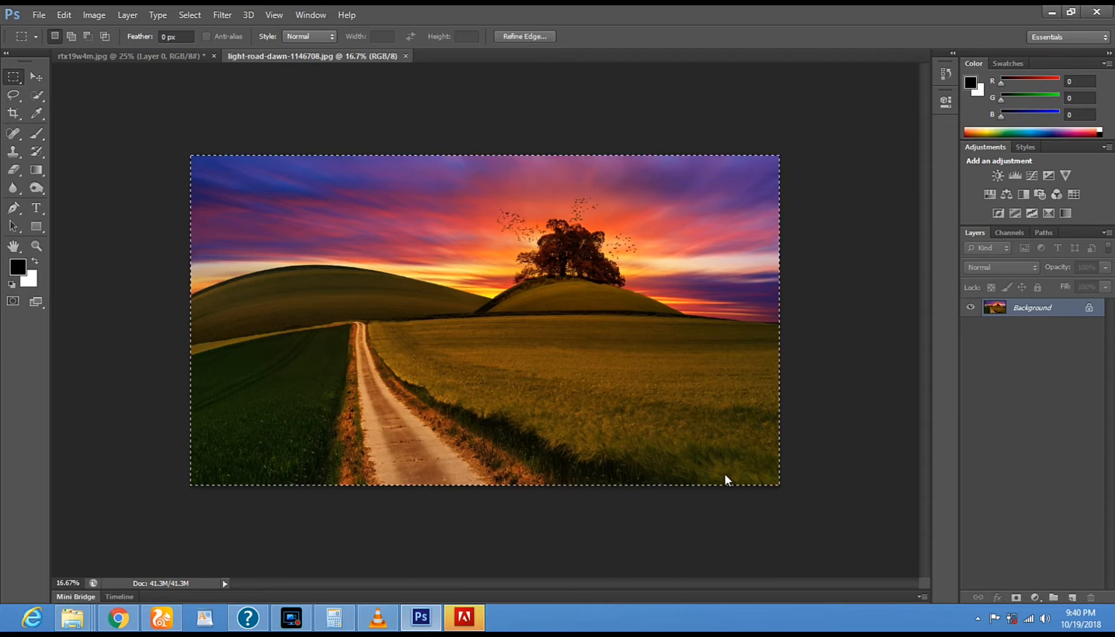
{"action": "left_click", "coordinate": [34, 75]}
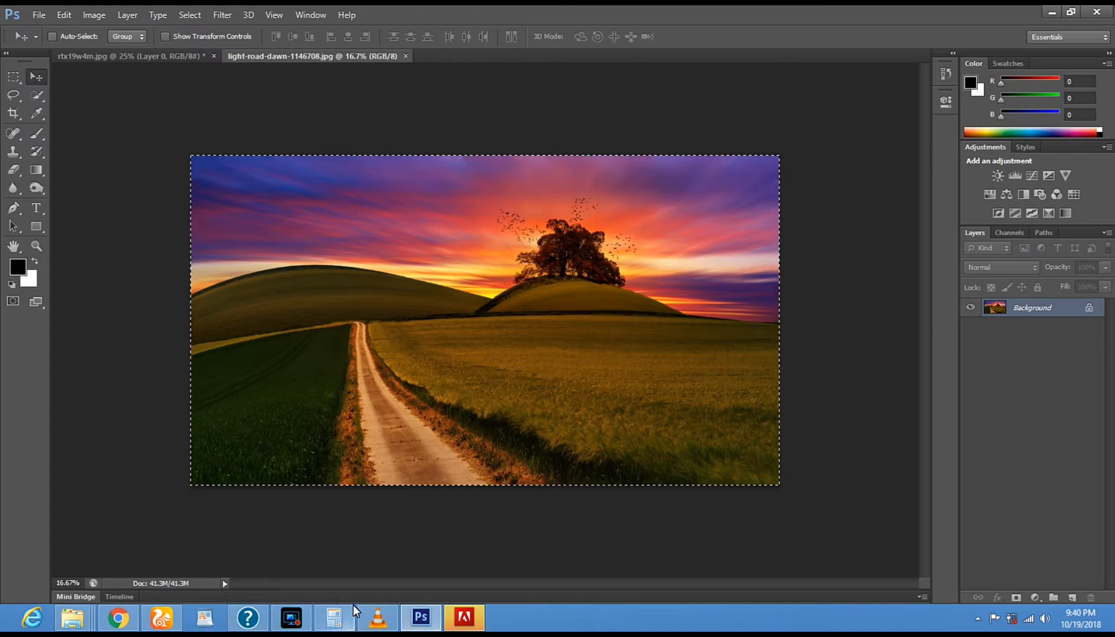
- Switch to VLC media player, play the saxophone track from about 00:10, and return to Photoshop
{"action": "left_click", "coordinate": [378, 618]}
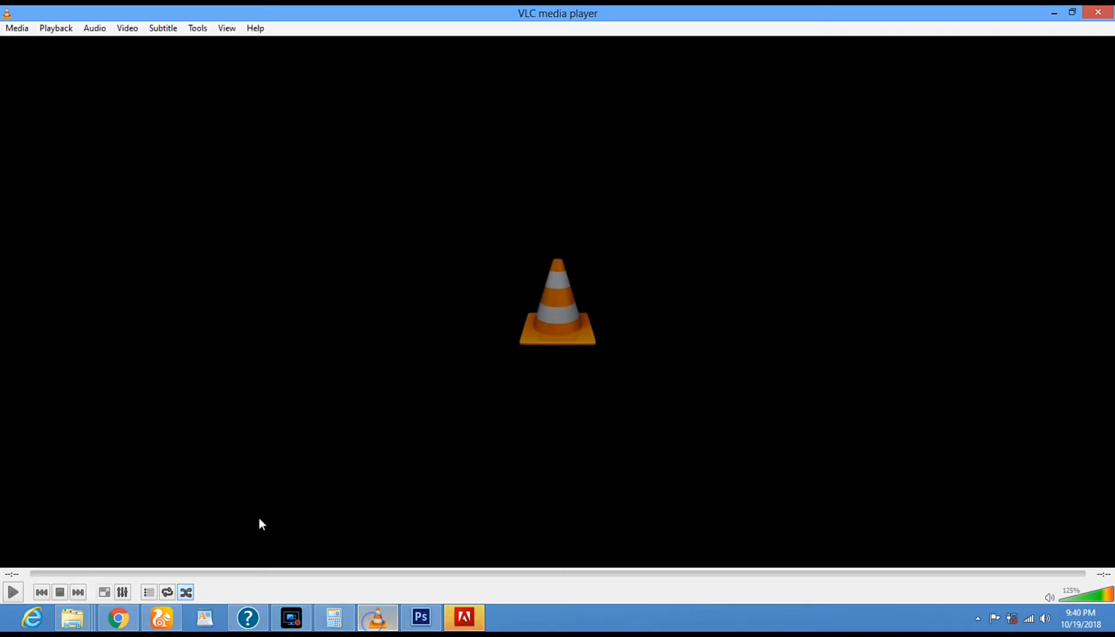
{"action": "left_click", "coordinate": [13, 593]}
{"action": "left_click", "coordinate": [69, 576]}
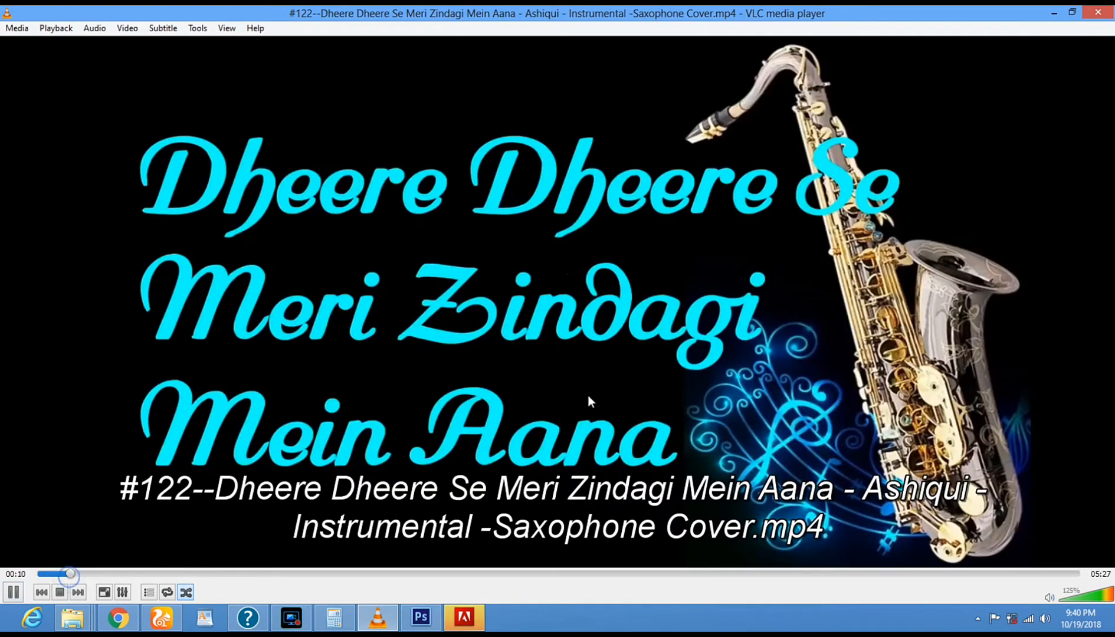
{"action": "left_click", "coordinate": [1052, 13]}
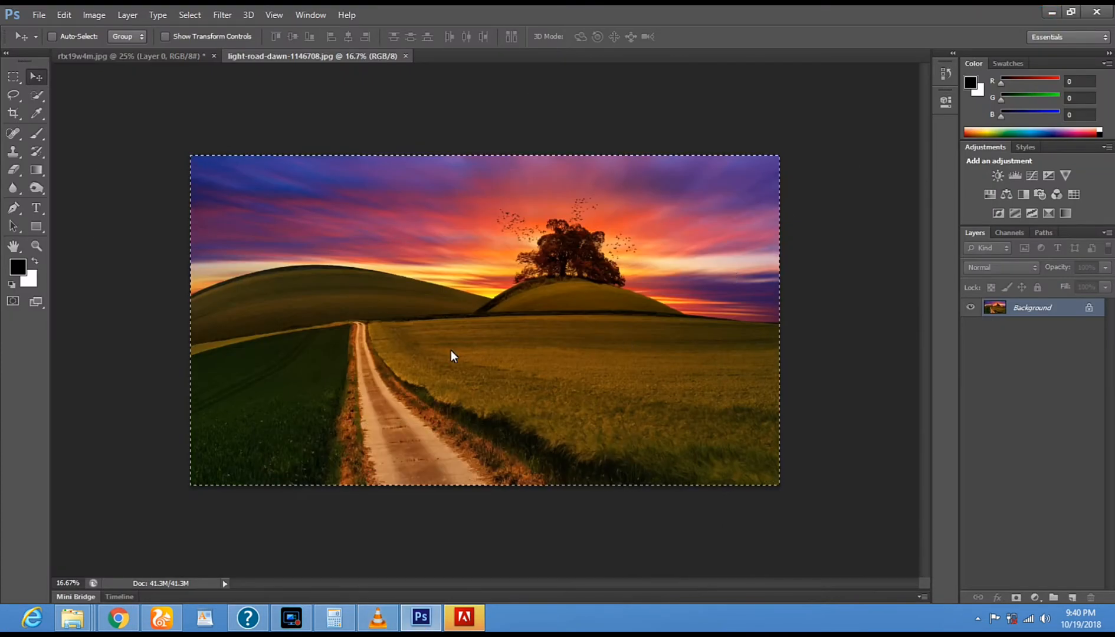
- Select the entire landscape image and move a copy into the rtx19w4m.jpg document, covering the whole canvas
{"action": "left_click", "coordinate": [11, 82]}
{"action": "left_click", "coordinate": [197, 161]}
{"action": "left_click_drag", "start_coordinate": [172, 149], "coordinate": [808, 493]}
{"action": "key", "text": "ctrl+a"}
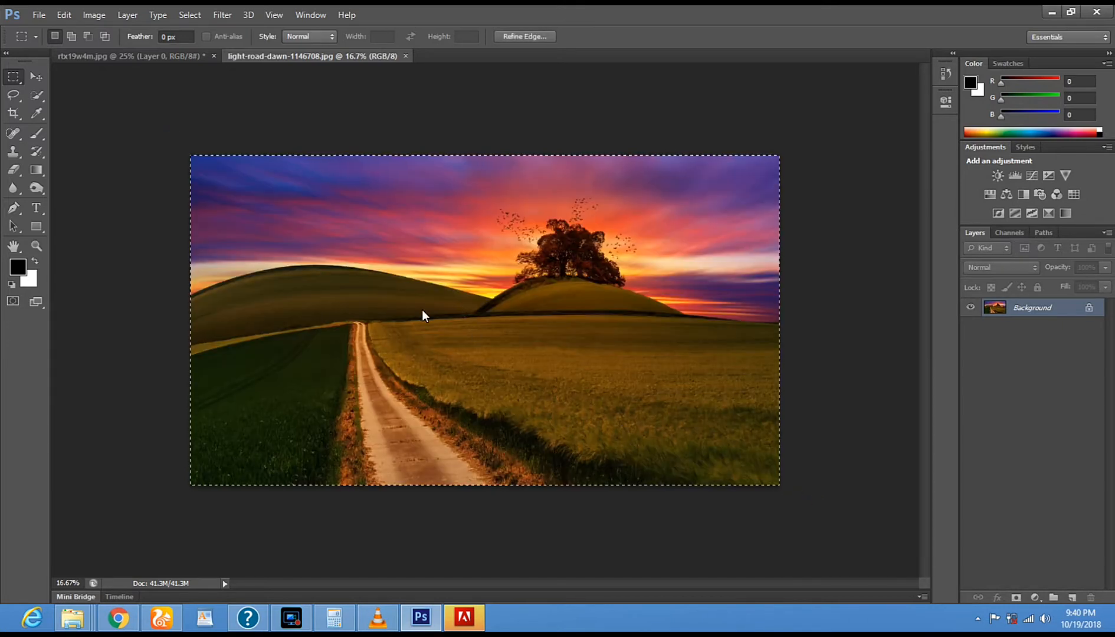
{"action": "left_click", "coordinate": [40, 78]}
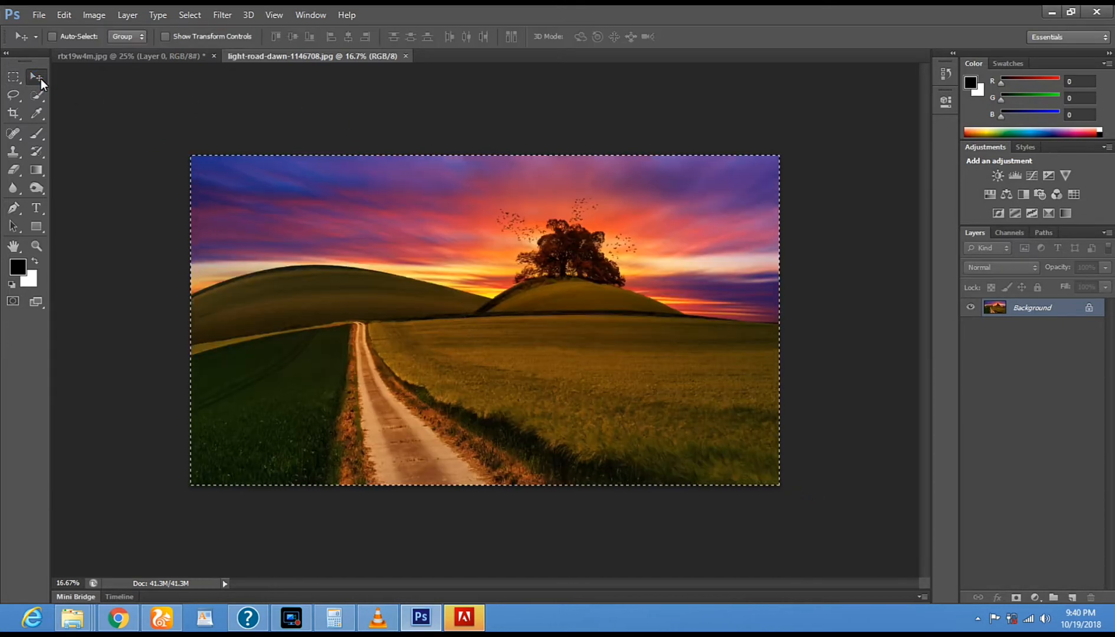
{"action": "left_click_drag", "start_coordinate": [464, 286], "coordinate": [197, 61]}
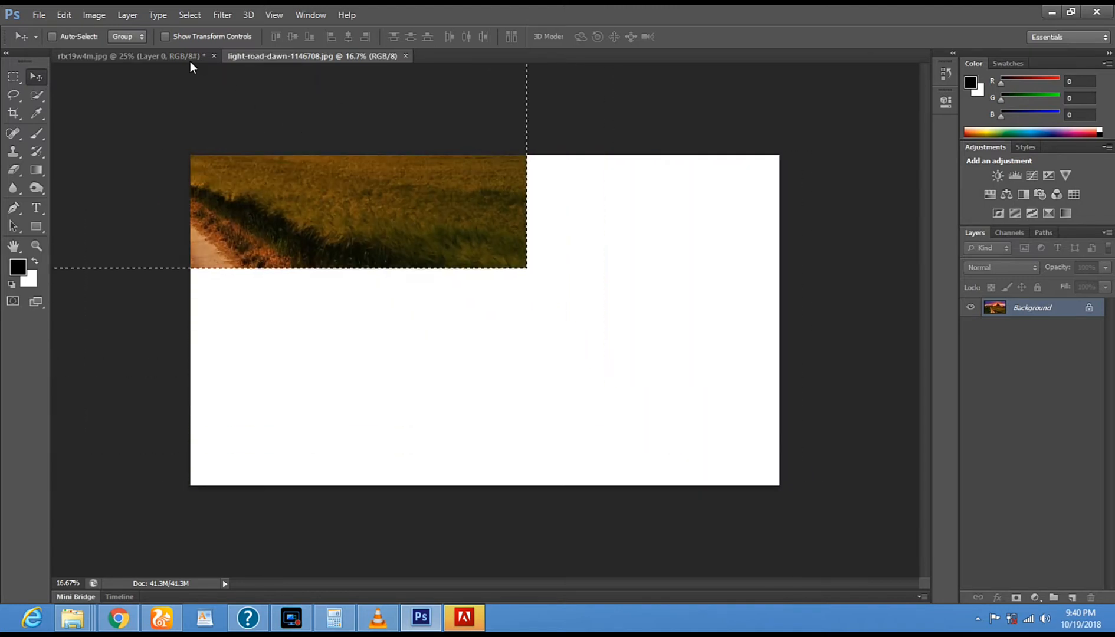
{"action": "left_click", "coordinate": [167, 60]}
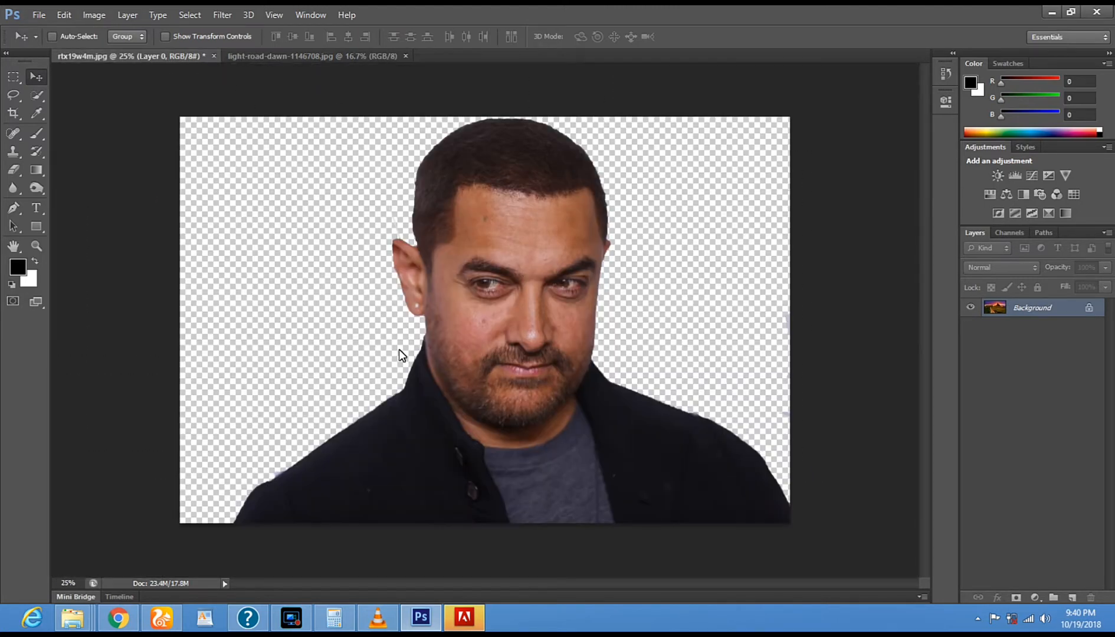
{"action": "mouse_move", "coordinate": [404, 354]}
{"action": "left_mouse_down"}
{"action": "mouse_move", "coordinate": [397, 335]}
{"action": "mouse_move", "coordinate": [412, 340]}
{"action": "left_mouse_up"}
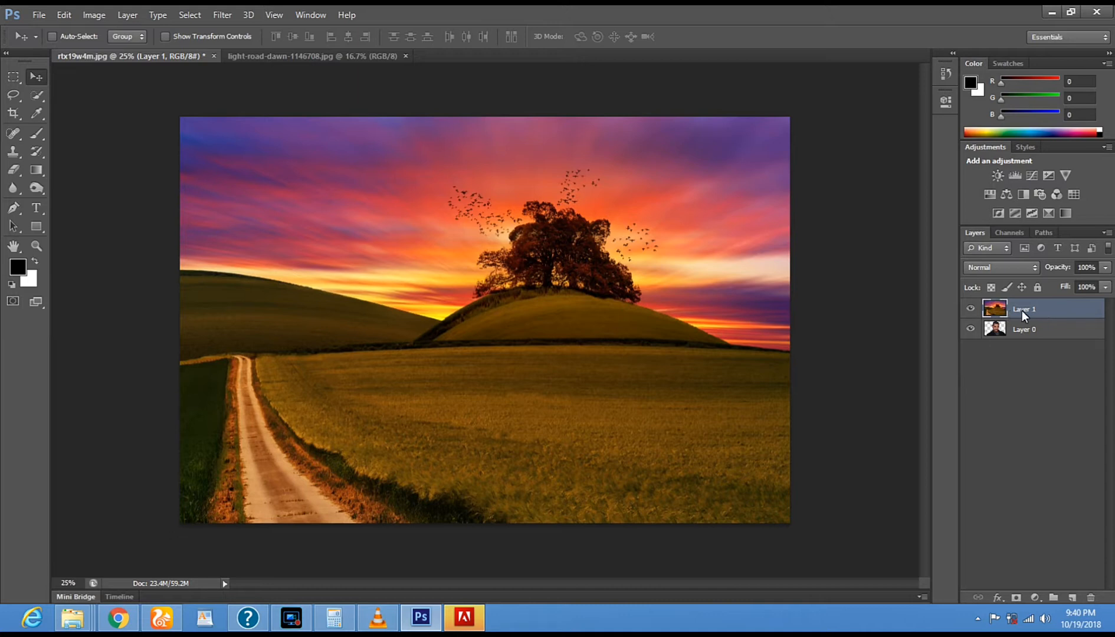
- Move the landscape layer below the portrait layer and erase the leftover backdrop bits along the portrait layer's right edge
{"action": "left_click_drag", "start_coordinate": [1041, 309], "coordinate": [1046, 331]}
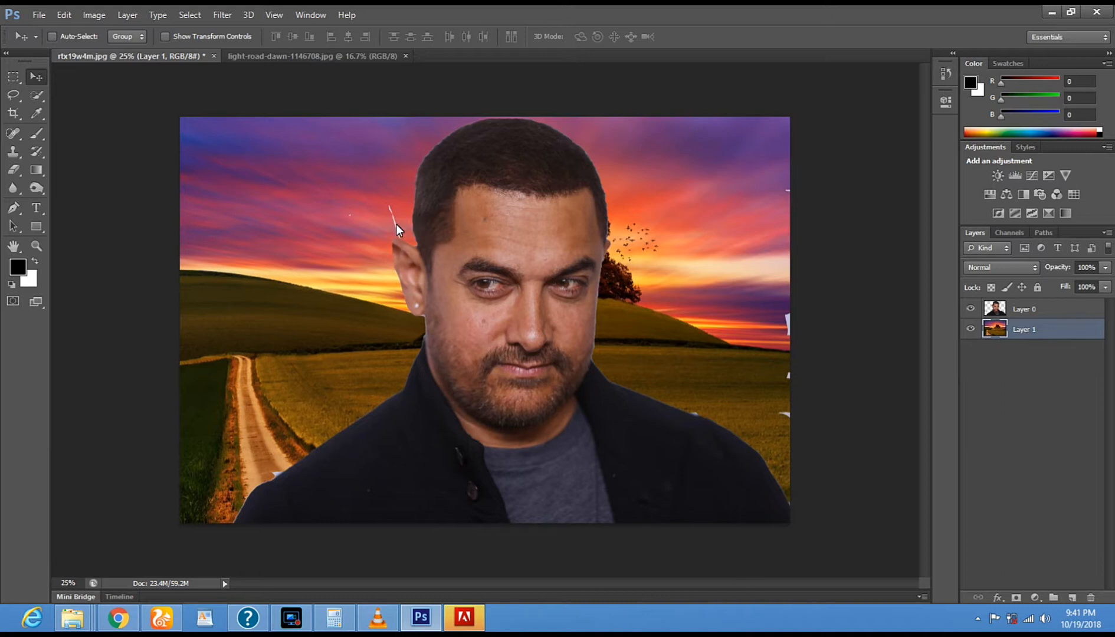
{"action": "left_click", "coordinate": [1010, 312]}
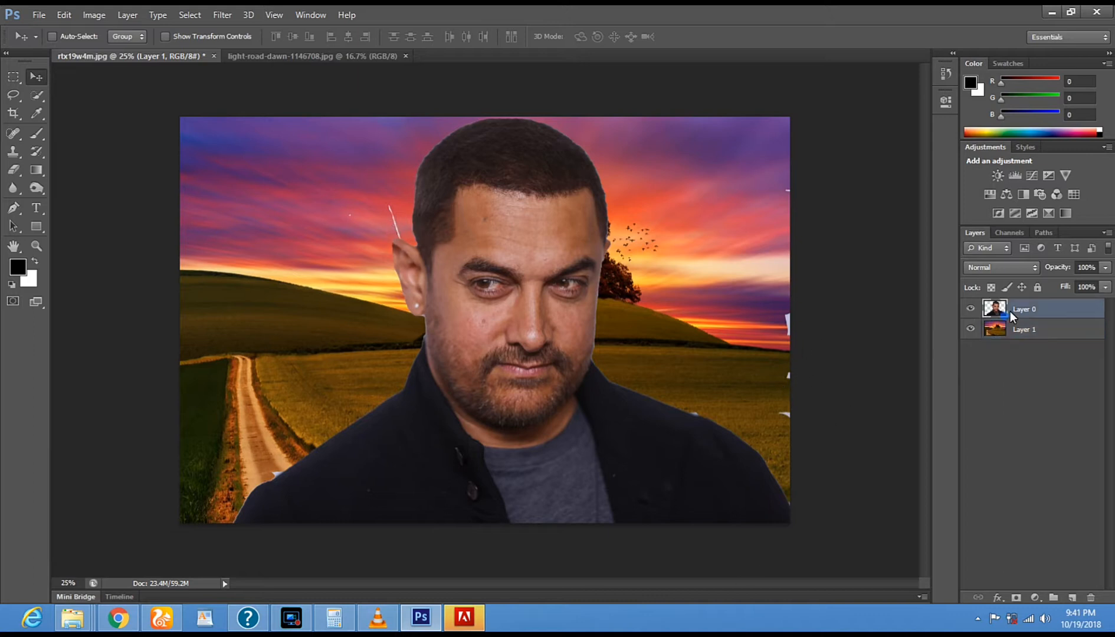
{"action": "left_click", "coordinate": [15, 172]}
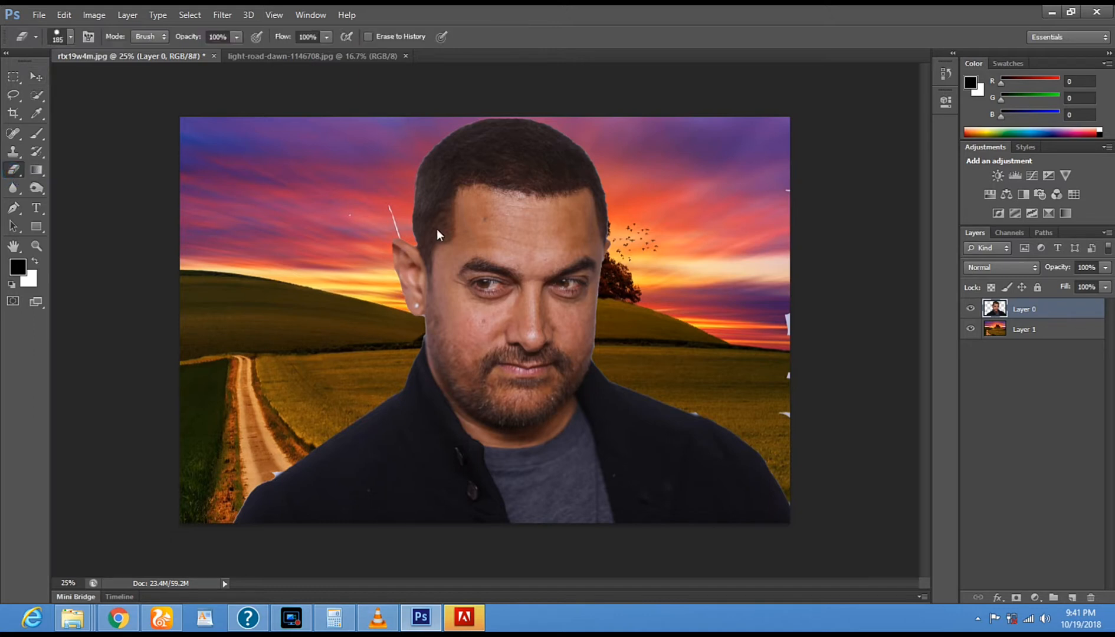
{"action": "left_click_drag", "start_coordinate": [790, 218], "coordinate": [792, 339]}
- Erase the light backdrop remnants along the outer shoulder edge beside the dirt road, using a 55 px Eraser brush at 100% hardness
{"action": "left_click", "coordinate": [36, 247]}
{"action": "left_click", "coordinate": [244, 434]}
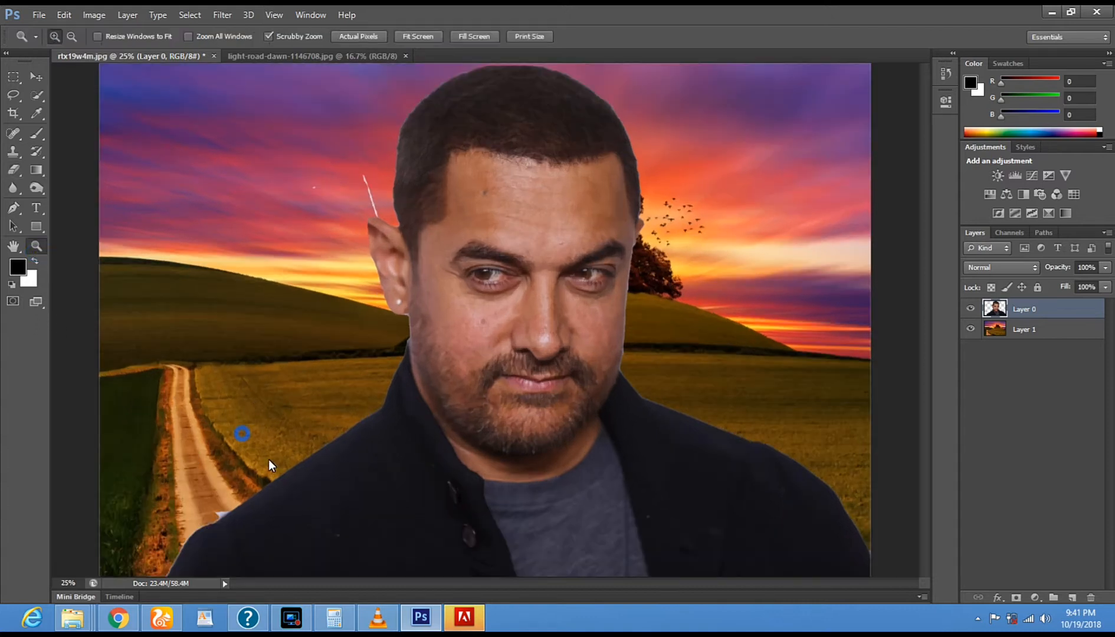
{"action": "left_click", "coordinate": [269, 459]}
{"action": "left_click_drag", "start_coordinate": [309, 524], "coordinate": [377, 309]}
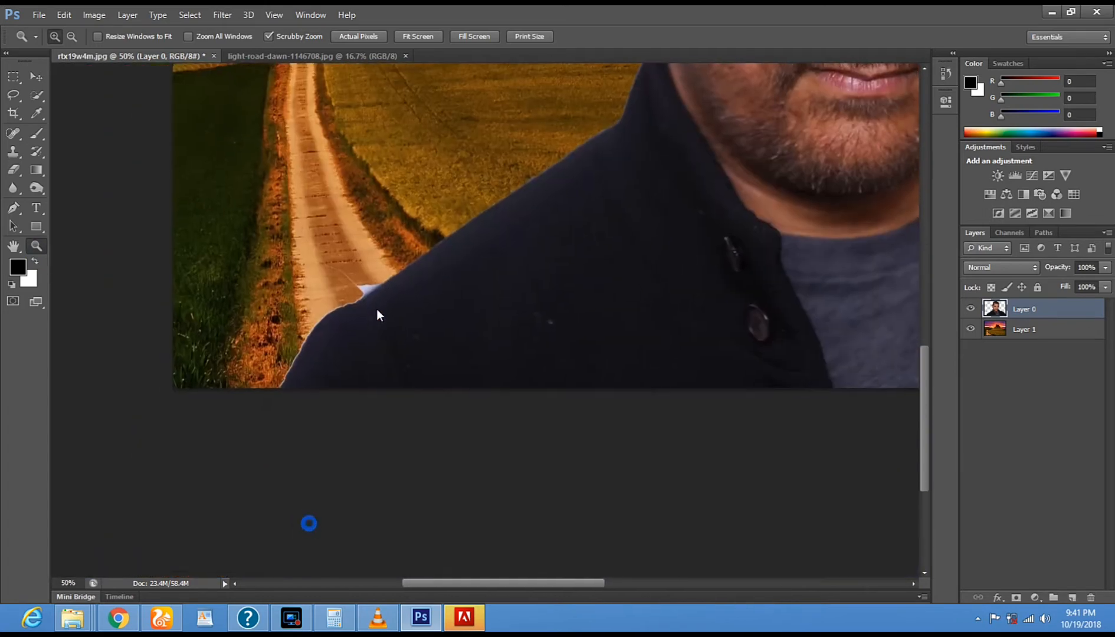
{"action": "left_click", "coordinate": [313, 375]}
{"action": "left_click", "coordinate": [312, 375]}
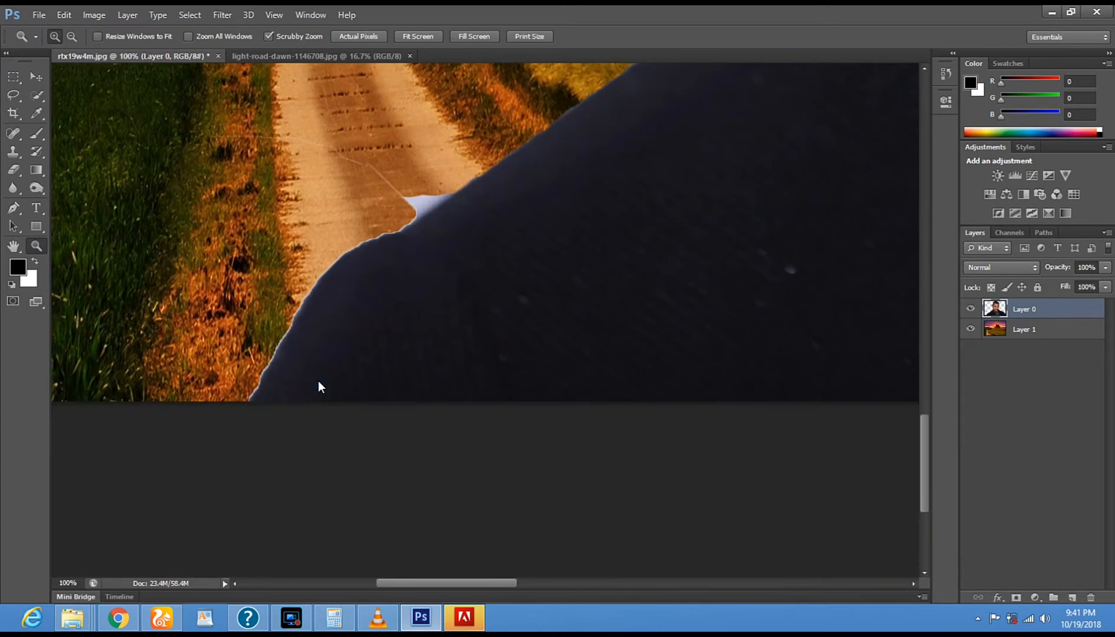
{"action": "left_click", "coordinate": [14, 172]}
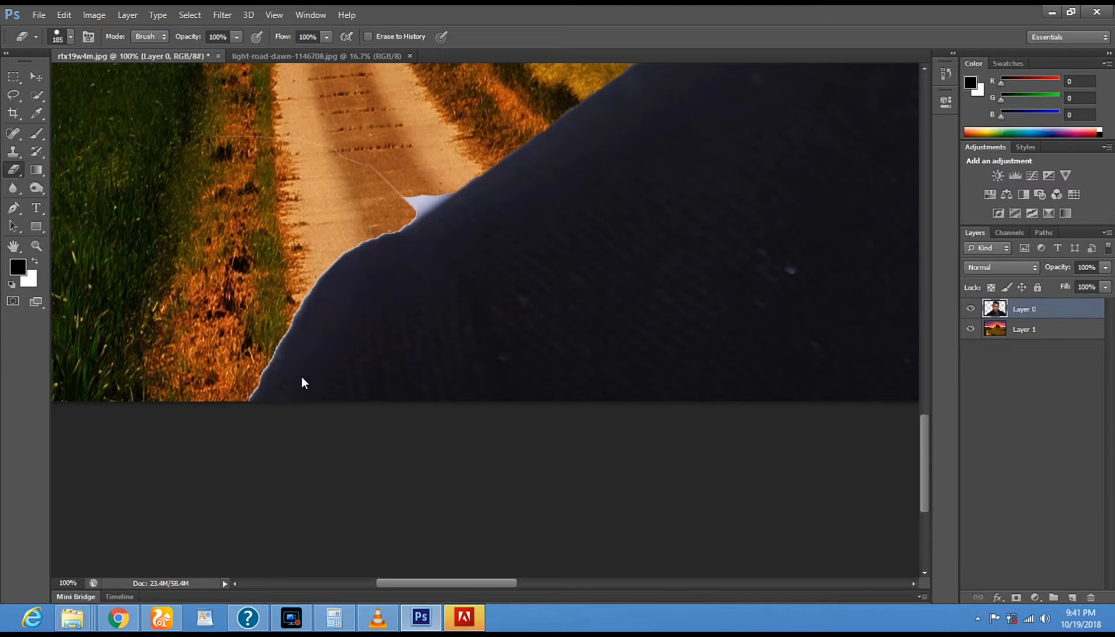
{"action": "right_click", "coordinate": [354, 342]}
{"action": "left_click", "coordinate": [405, 374]}
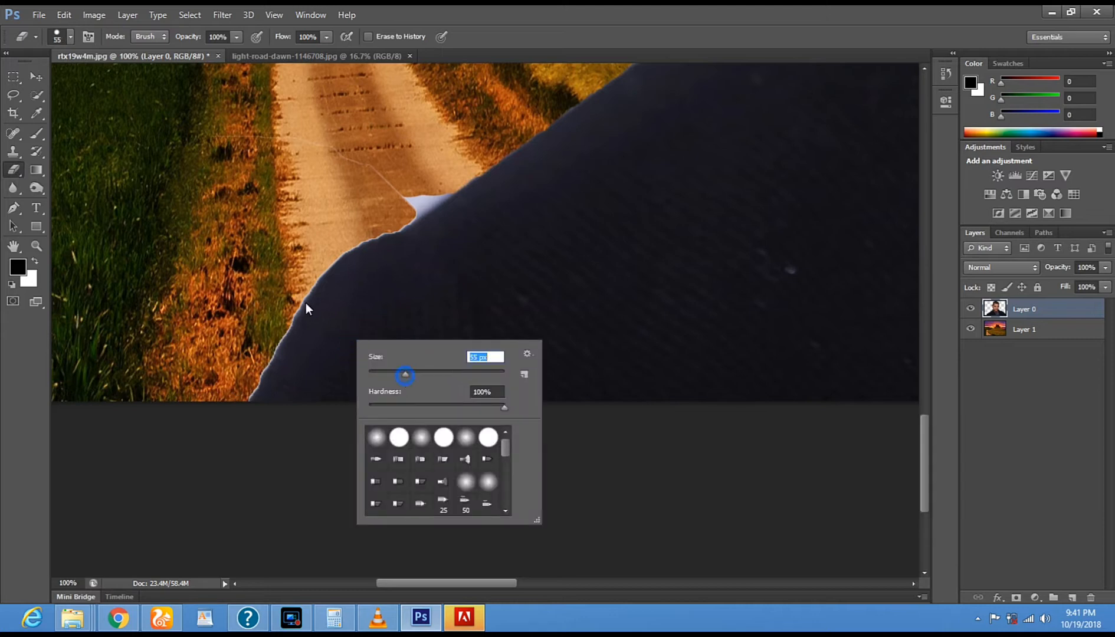
{"action": "left_click", "coordinate": [213, 420]}
{"action": "left_click", "coordinate": [249, 364]}
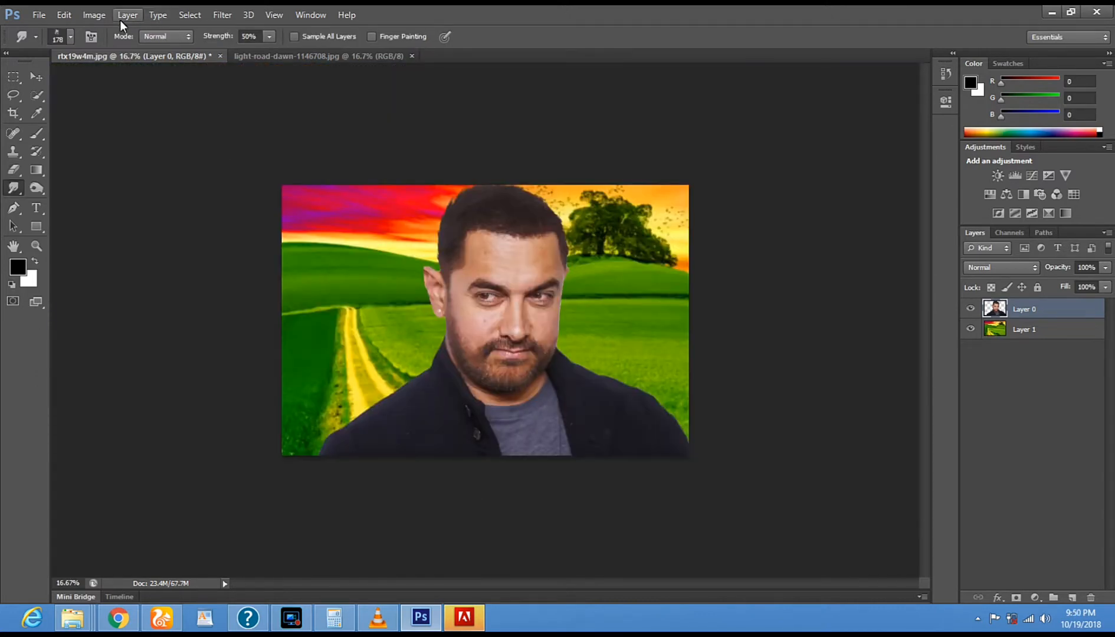
- Start HDR Toning on the composite, accept flattening, and set the Edge Glow radius to 272 px and strength to 1.08
{"action": "left_click", "coordinate": [219, 14]}
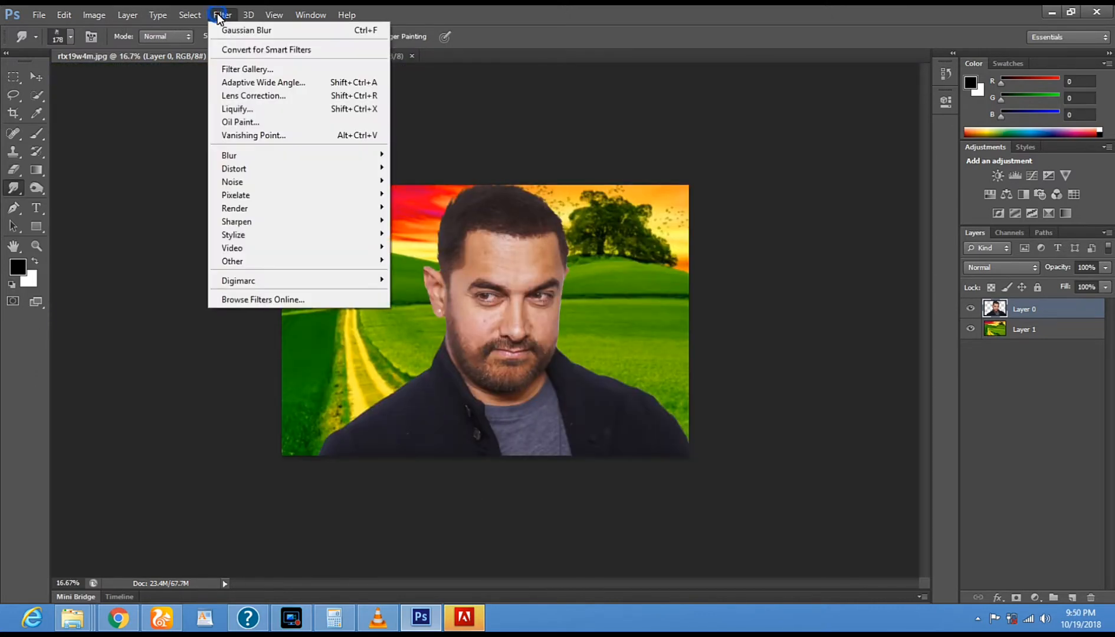
{"action": "mouse_move", "coordinate": [259, 154]}
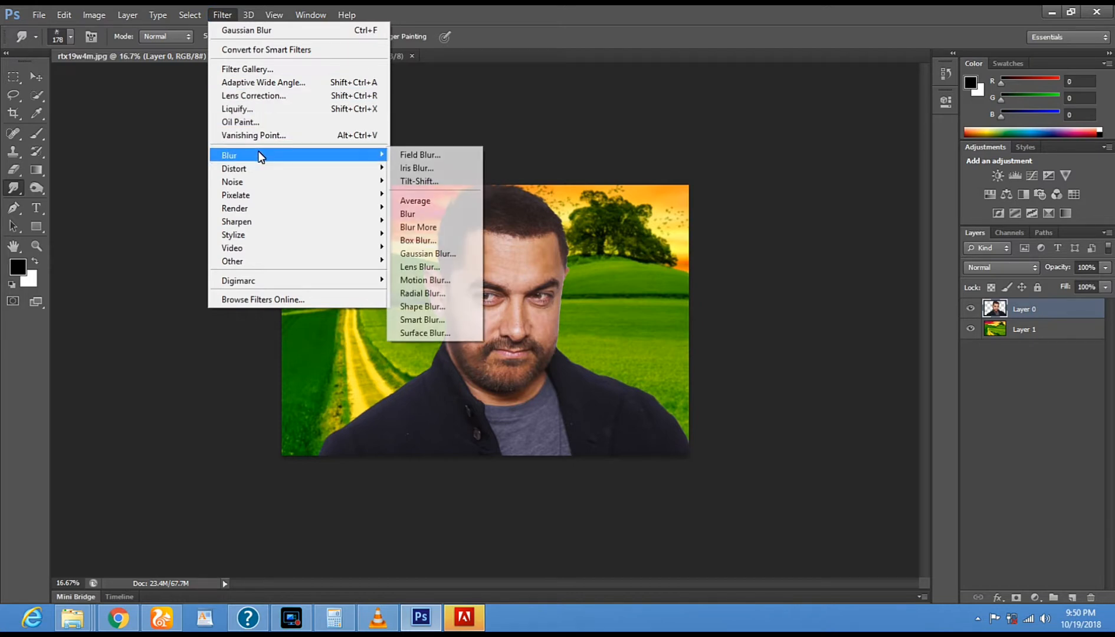
{"action": "mouse_move", "coordinate": [94, 15]}
{"action": "mouse_move", "coordinate": [103, 46]}
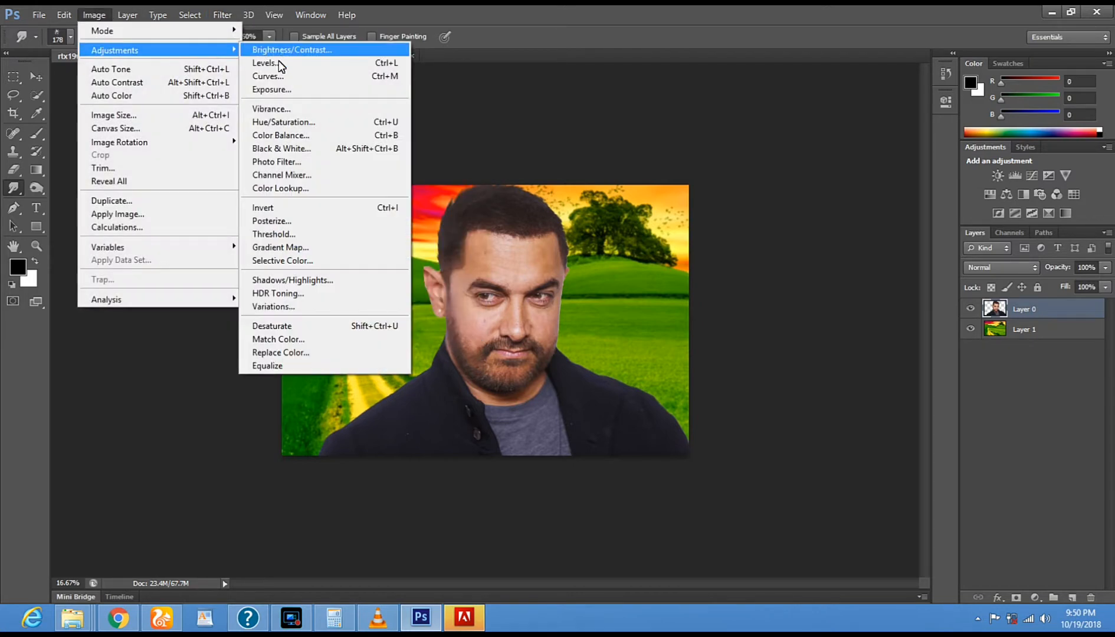
{"action": "left_click", "coordinate": [298, 294]}
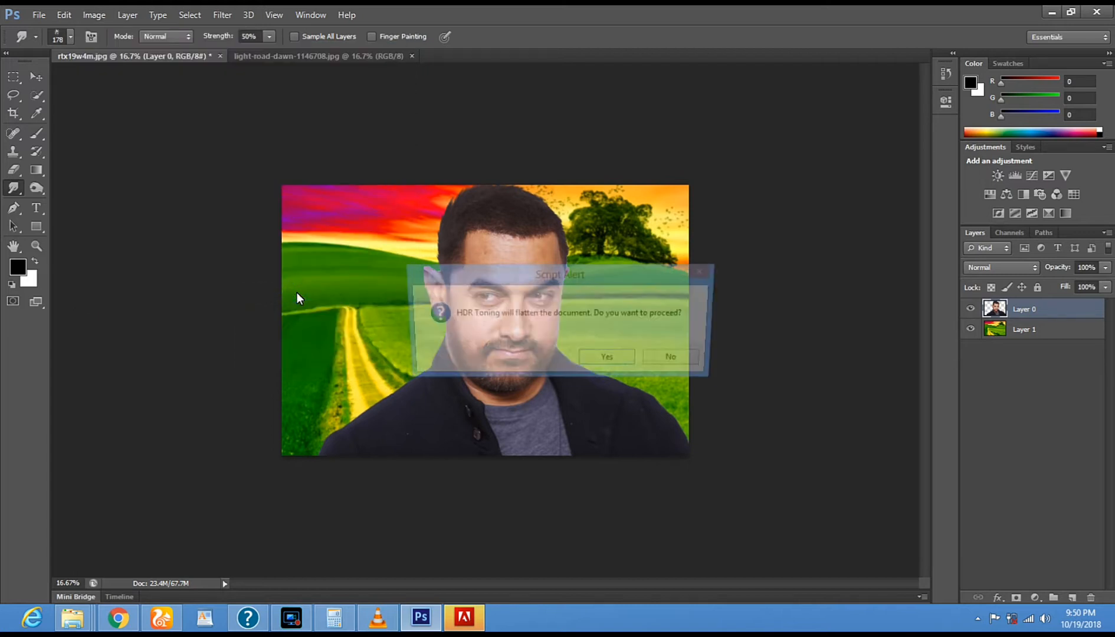
{"action": "left_click", "coordinate": [608, 359]}
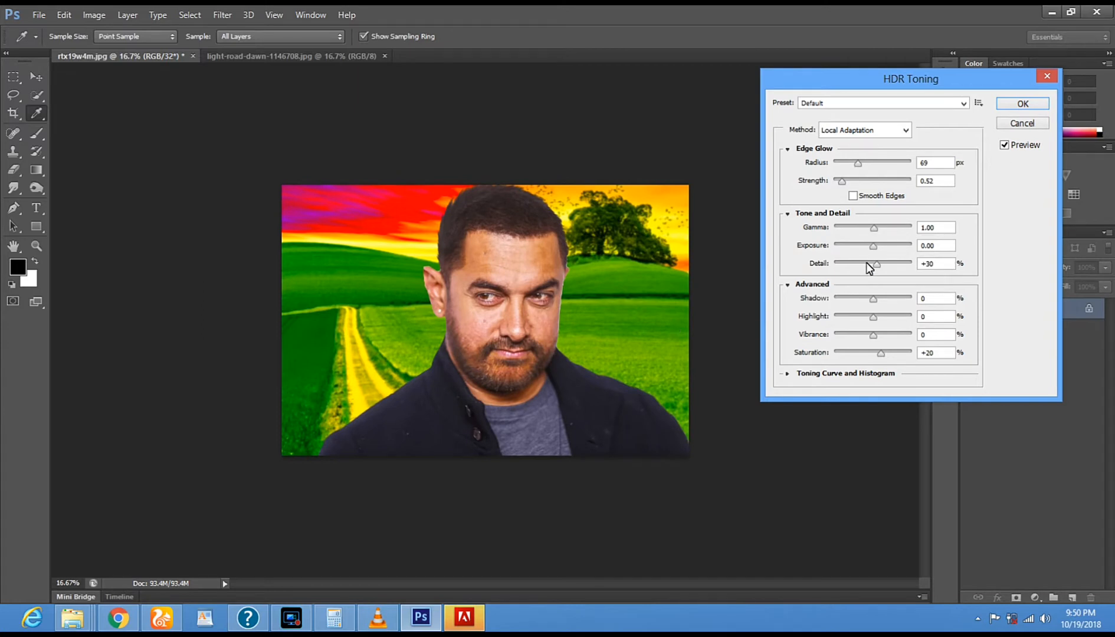
{"action": "left_click_drag", "start_coordinate": [863, 163], "coordinate": [896, 164]}
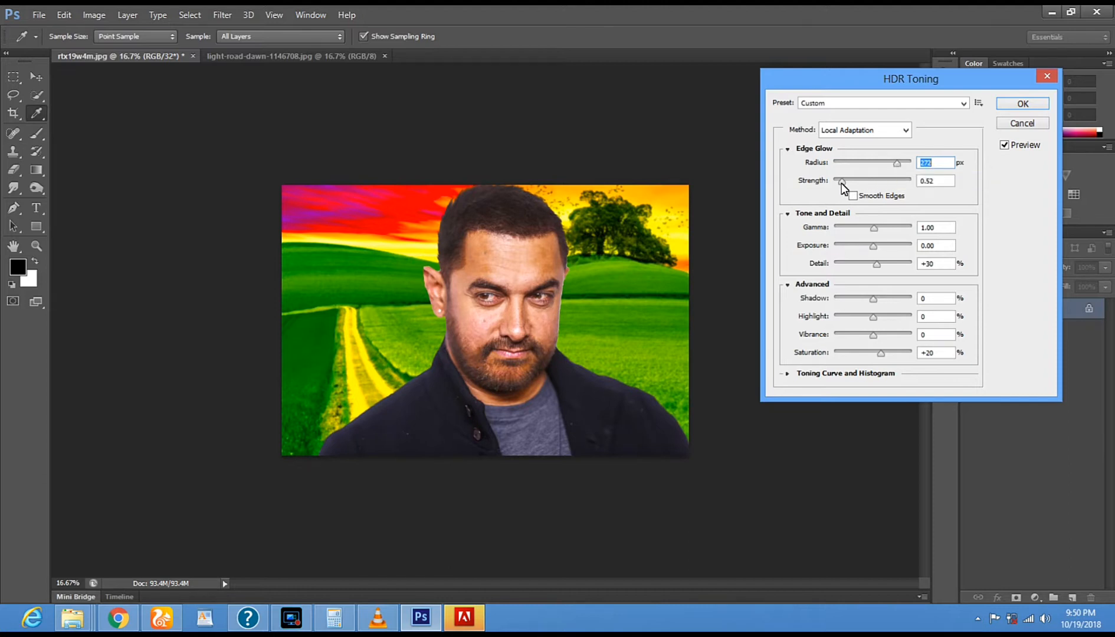
{"action": "left_click_drag", "start_coordinate": [884, 182], "coordinate": [888, 181]}
{"action": "left_click_drag", "start_coordinate": [873, 180], "coordinate": [841, 182]}
{"action": "left_click_drag", "start_coordinate": [841, 181], "coordinate": [853, 183]}
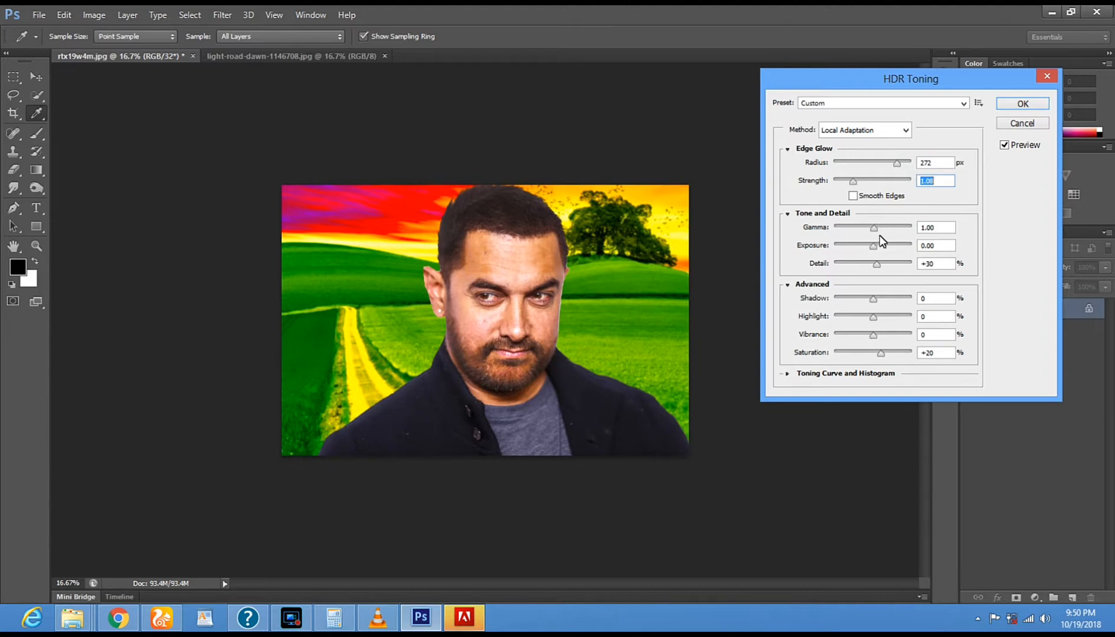
- Set the HDR Toning gamma to 0.82, exposure to +0.05 and detail to -1%
{"action": "mouse_move", "coordinate": [878, 229]}
{"action": "left_mouse_down"}
{"action": "mouse_move", "coordinate": [847, 235]}
{"action": "mouse_move", "coordinate": [896, 234]}
{"action": "mouse_move", "coordinate": [880, 235]}
{"action": "left_mouse_up"}
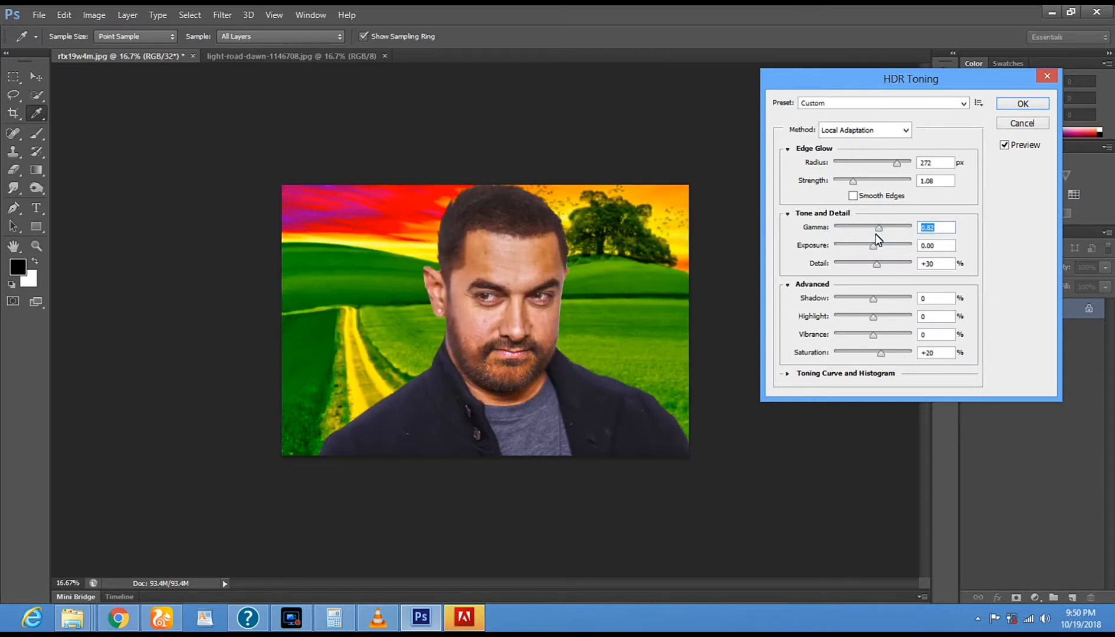
{"action": "left_click_drag", "start_coordinate": [874, 246], "coordinate": [847, 252]}
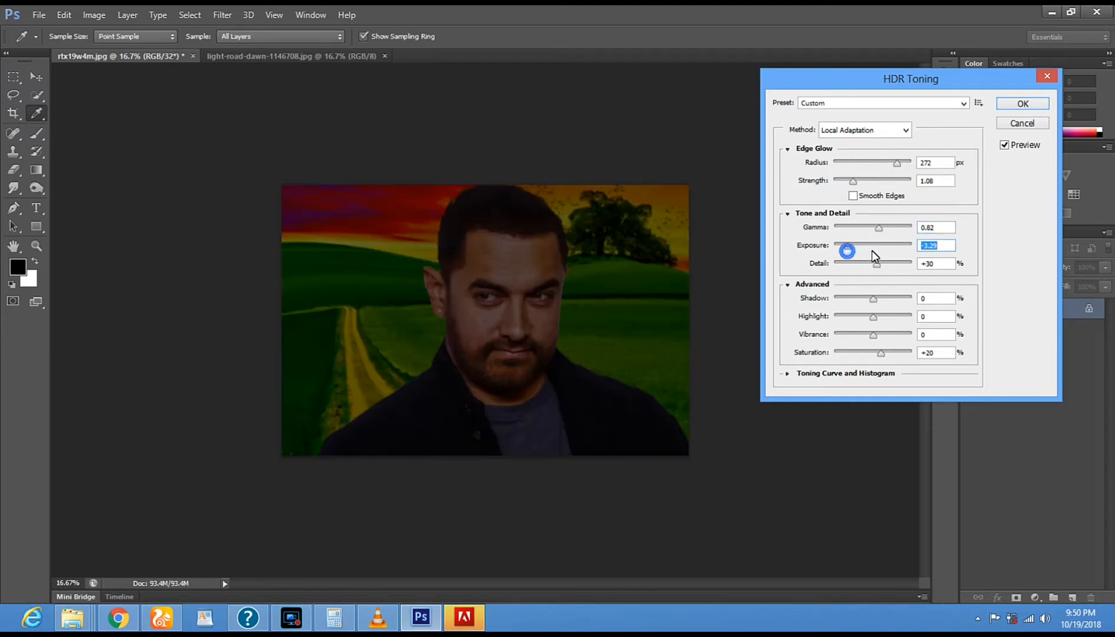
{"action": "left_click_drag", "start_coordinate": [871, 248], "coordinate": [881, 252]}
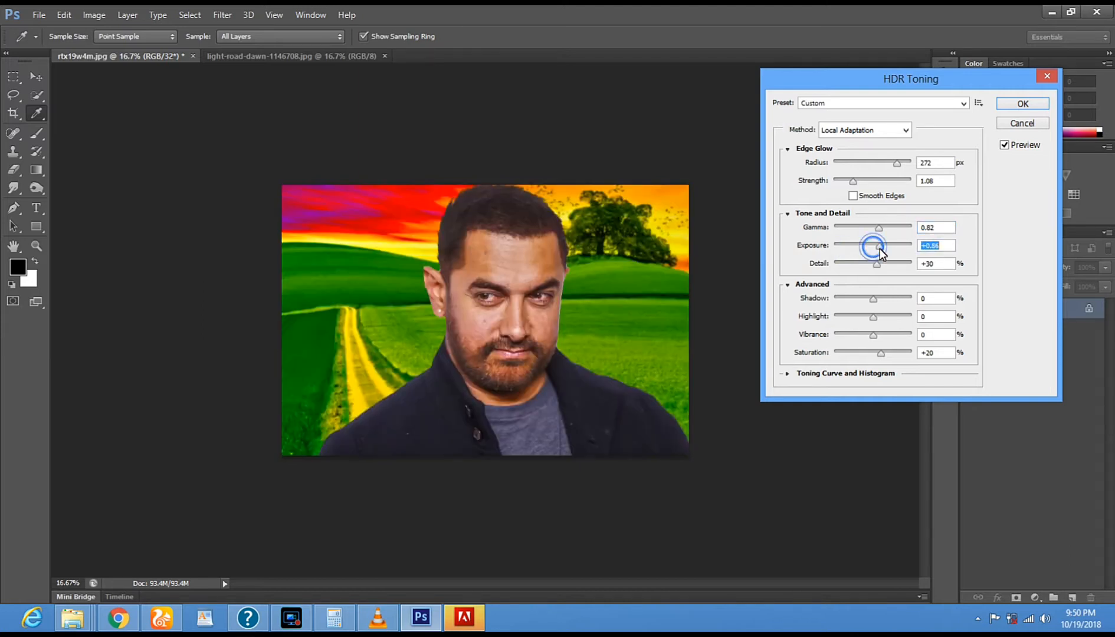
{"action": "left_click", "coordinate": [874, 249]}
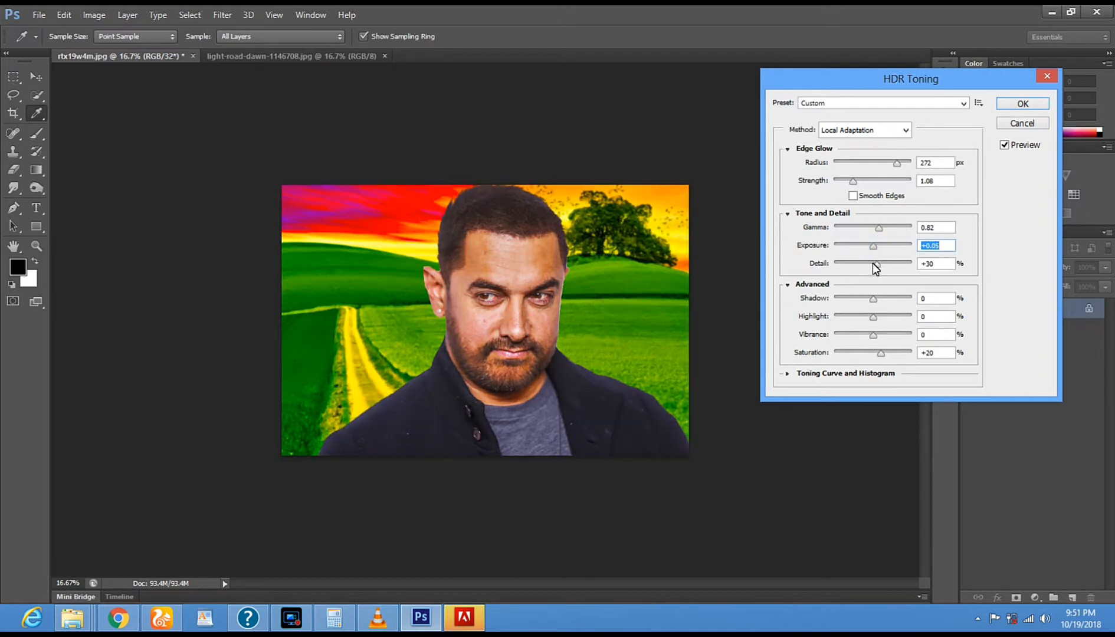
{"action": "mouse_move", "coordinate": [871, 264]}
{"action": "left_mouse_down"}
{"action": "mouse_move", "coordinate": [856, 265]}
{"action": "mouse_move", "coordinate": [876, 266]}
{"action": "left_mouse_up"}
{"action": "left_click_drag", "start_coordinate": [875, 266], "coordinate": [873, 267]}
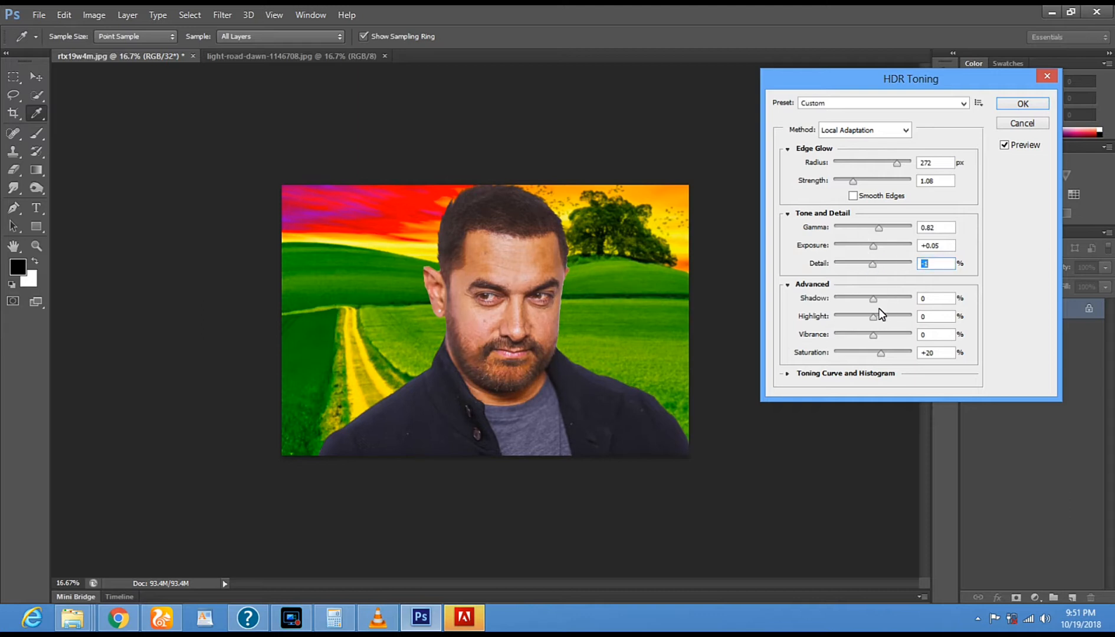
- Set the HDR Toning shadow to -50%, highlight to -48% and vibrance to +44%, and apply the toning
{"action": "left_click_drag", "start_coordinate": [854, 300], "coordinate": [854, 299]}
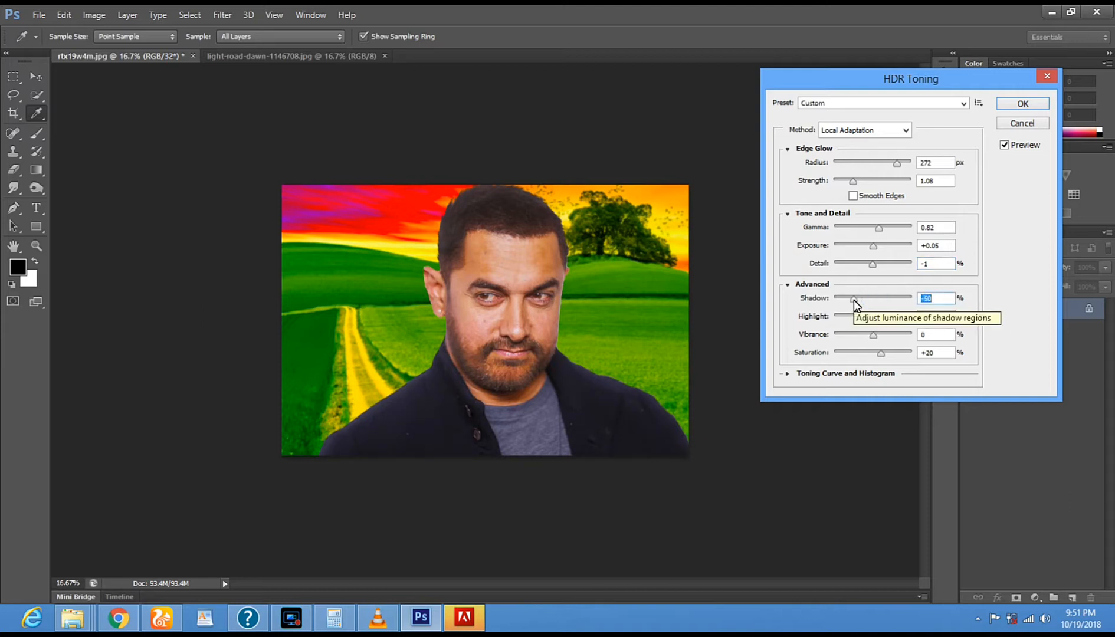
{"action": "left_click_drag", "start_coordinate": [871, 319], "coordinate": [855, 318]}
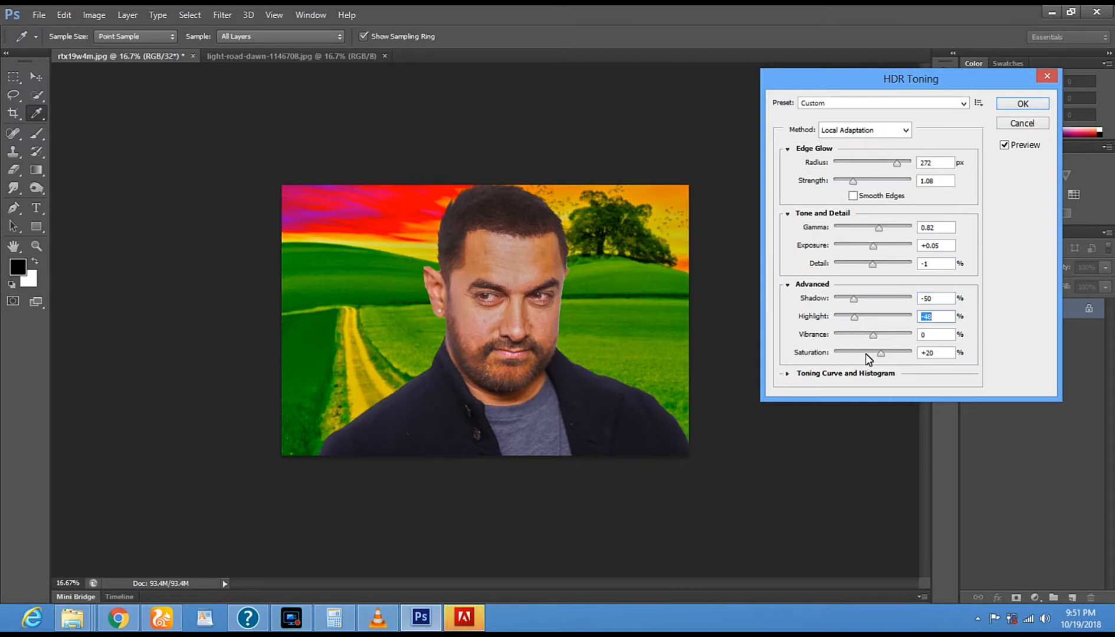
{"action": "mouse_move", "coordinate": [873, 334]}
{"action": "left_mouse_down"}
{"action": "mouse_move", "coordinate": [853, 337]}
{"action": "mouse_move", "coordinate": [890, 340]}
{"action": "left_mouse_up"}
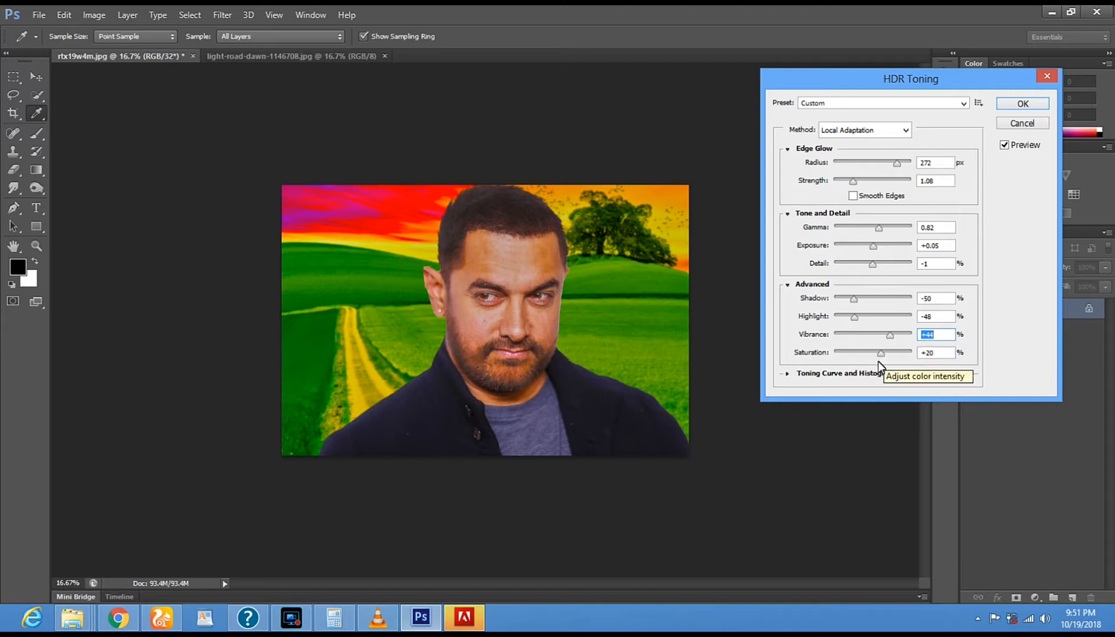
{"action": "left_click", "coordinate": [1021, 104]}
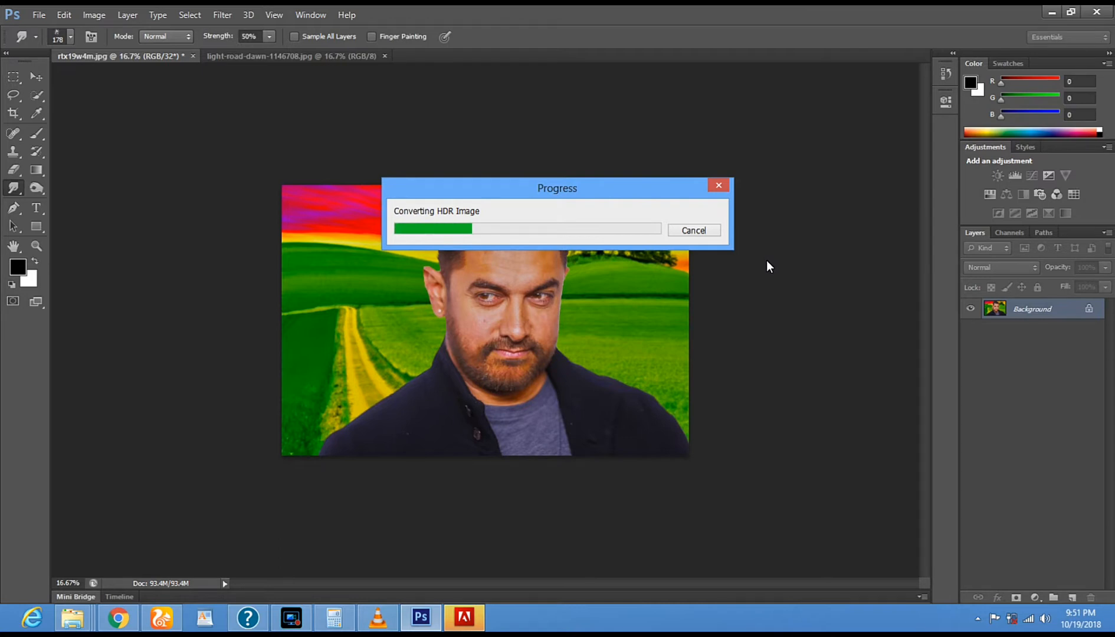
- Switch to VLC media player to check the saxophone track and return to Photoshop
{"action": "left_click", "coordinate": [383, 625]}
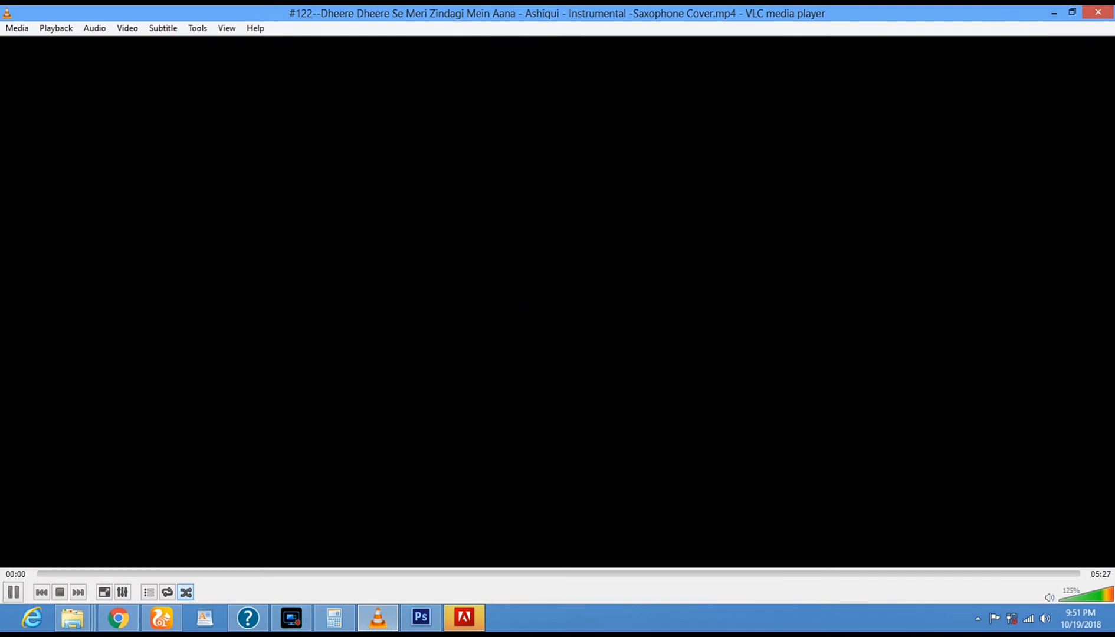
{"action": "left_click", "coordinate": [1053, 14]}
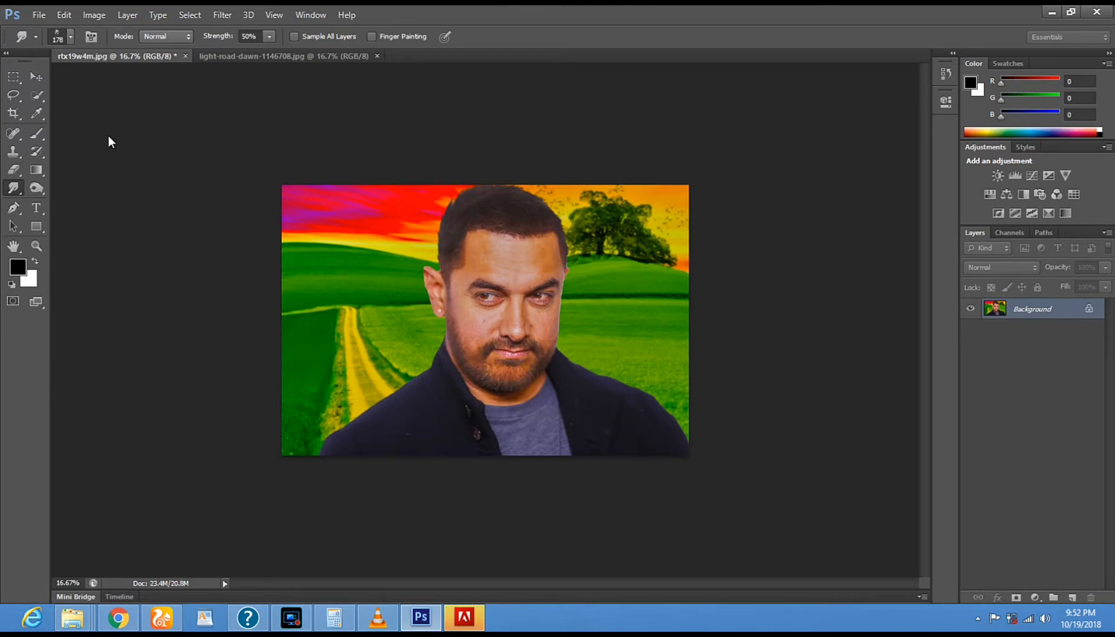
- Open the railway image pexels-photo-556416 from the Desktop
{"action": "left_click", "coordinate": [36, 20]}
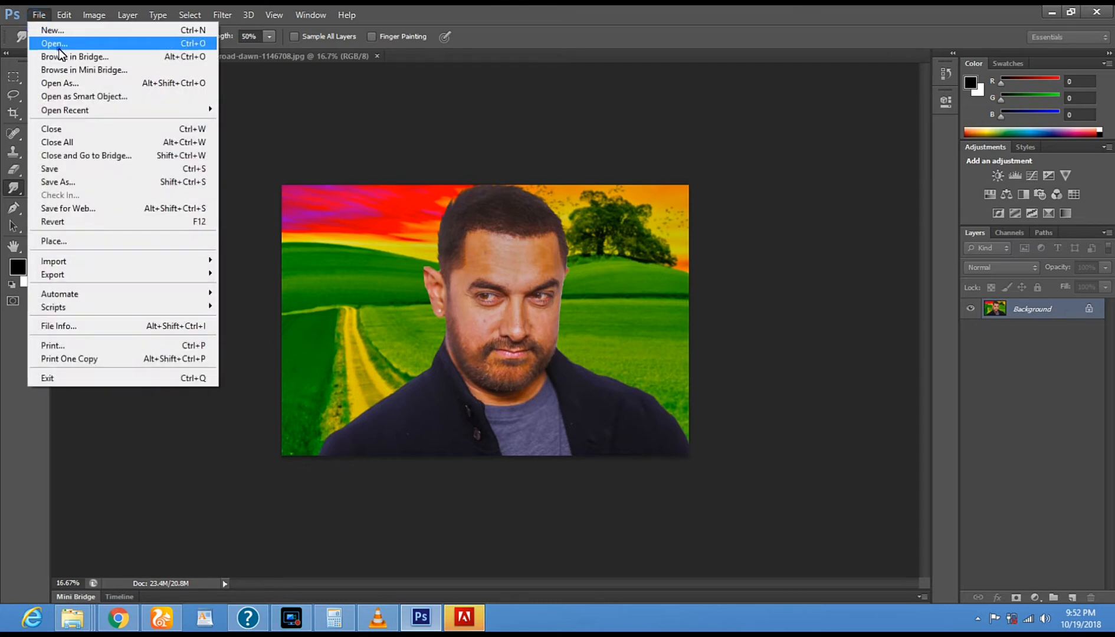
{"action": "left_click", "coordinate": [59, 45]}
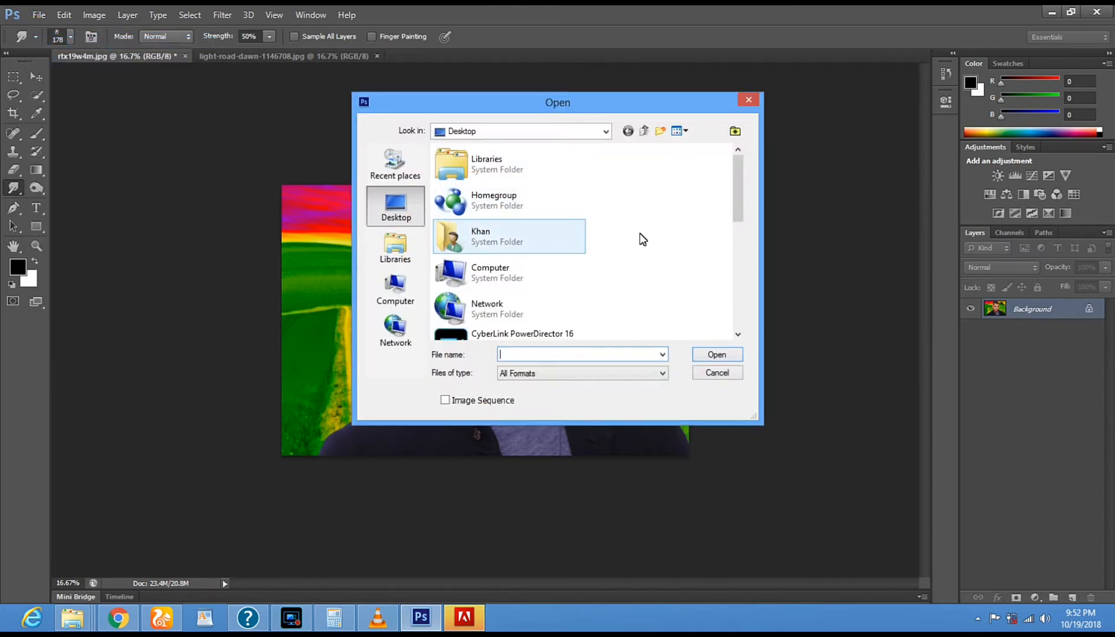
{"action": "left_click_drag", "start_coordinate": [738, 223], "coordinate": [736, 312]}
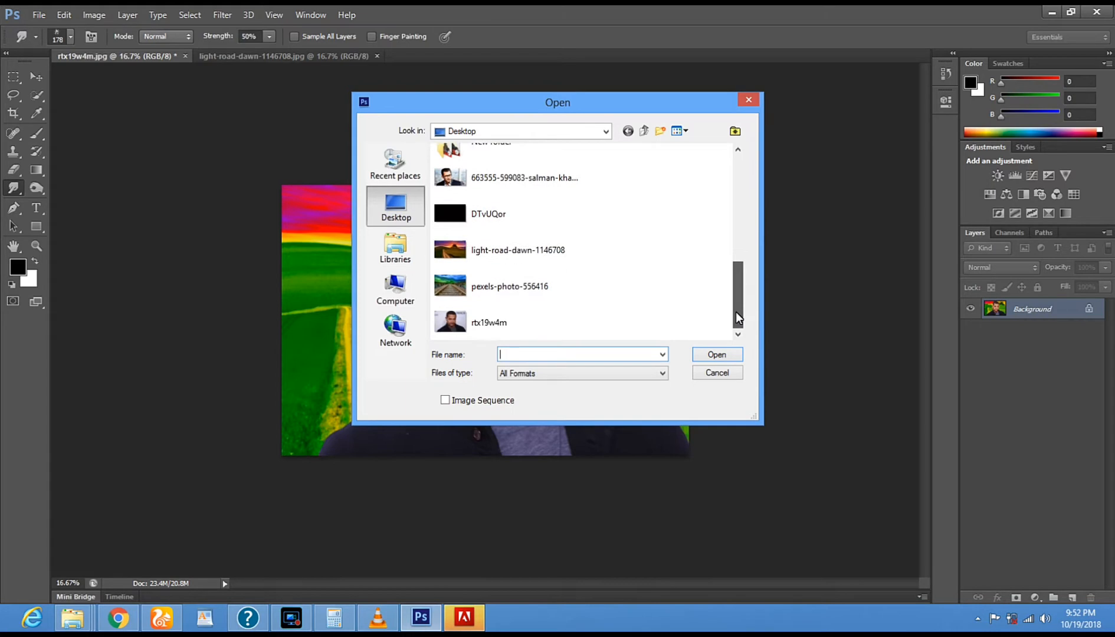
{"action": "double_click", "coordinate": [507, 287]}
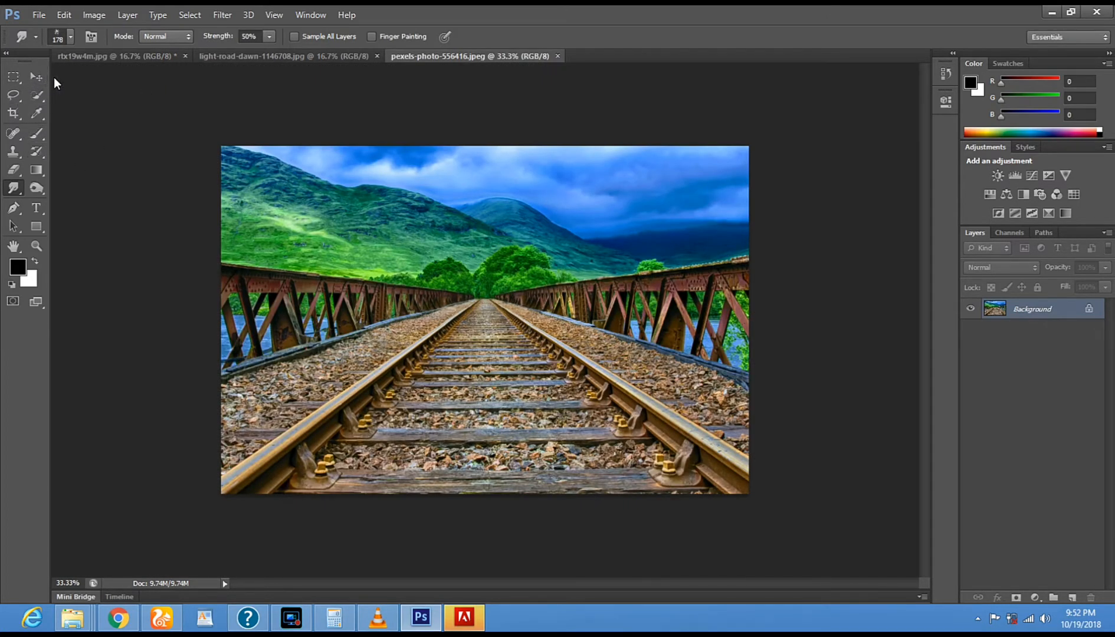
- Select the whole rtx19w4m.jpg composite, move a copy over the pexels-photo-556416.jpeg canvas, and display its transform controls
{"action": "left_click", "coordinate": [85, 55]}
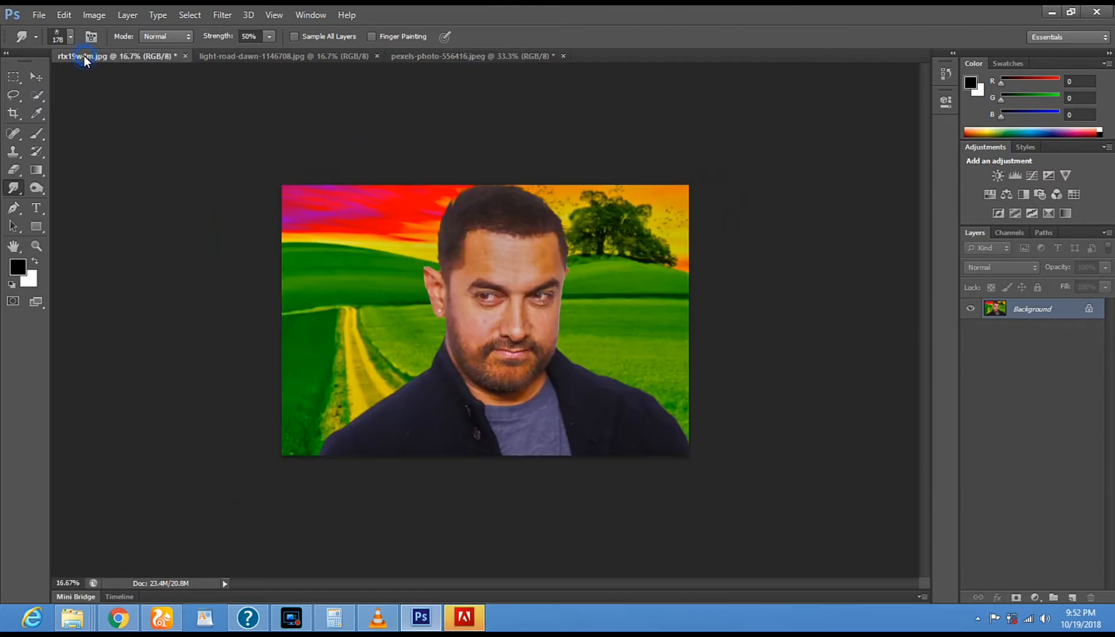
{"action": "left_click", "coordinate": [36, 77]}
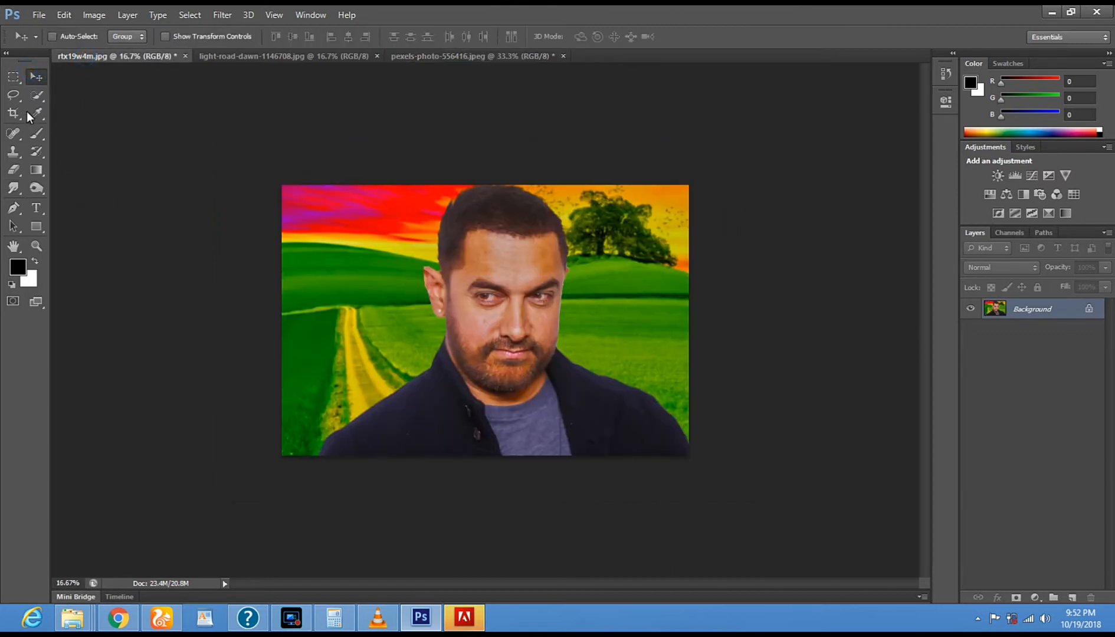
{"action": "left_click", "coordinate": [13, 76]}
{"action": "left_click_drag", "start_coordinate": [270, 174], "coordinate": [842, 539]}
{"action": "left_click", "coordinate": [36, 78]}
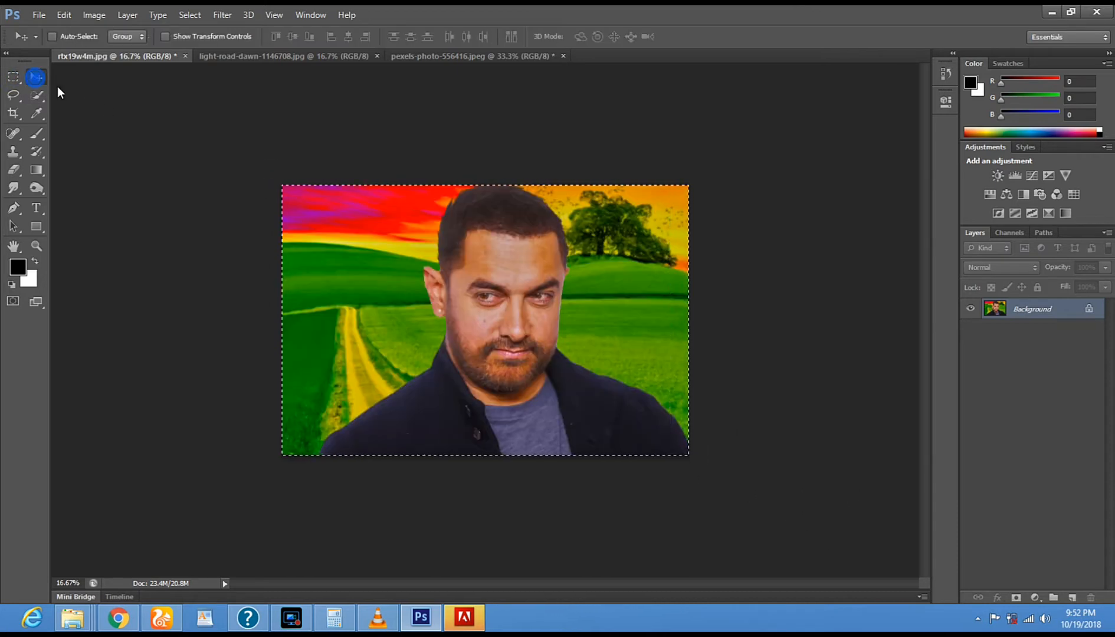
{"action": "left_click_drag", "start_coordinate": [422, 312], "coordinate": [367, 346]}
{"action": "left_click_drag", "start_coordinate": [316, 188], "coordinate": [330, 199]}
{"action": "left_click", "coordinate": [165, 36]}
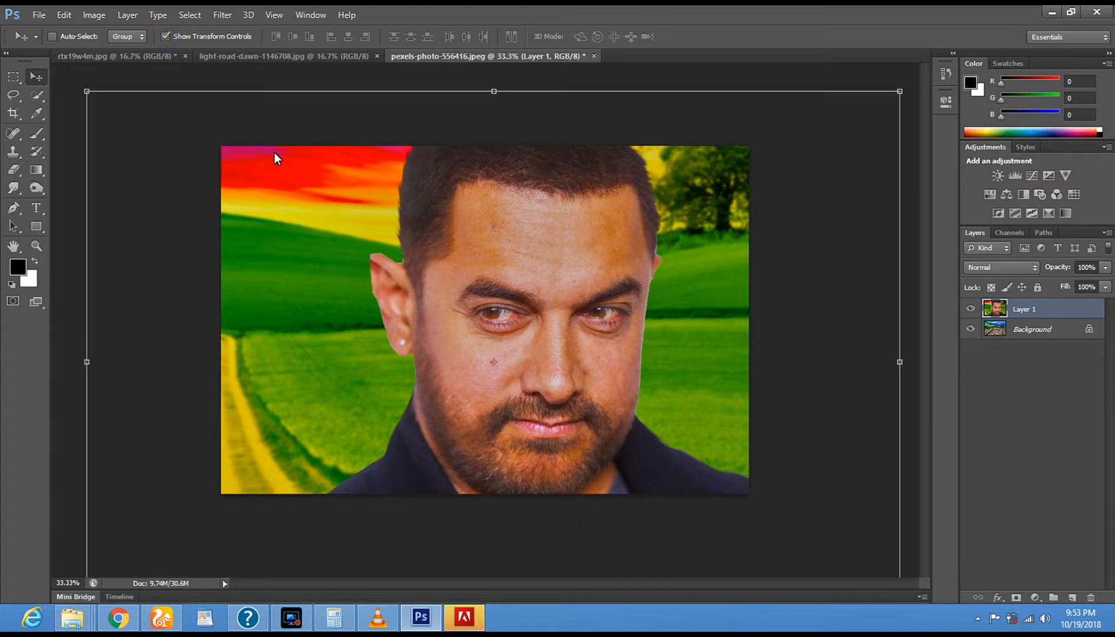
- Scale the composite layer to 35.06% width and 66.78% height over the right half of the railway image, and apply the transformation
{"action": "left_click_drag", "start_coordinate": [321, 190], "coordinate": [426, 222]}
{"action": "left_click_drag", "start_coordinate": [533, 293], "coordinate": [390, 200]}
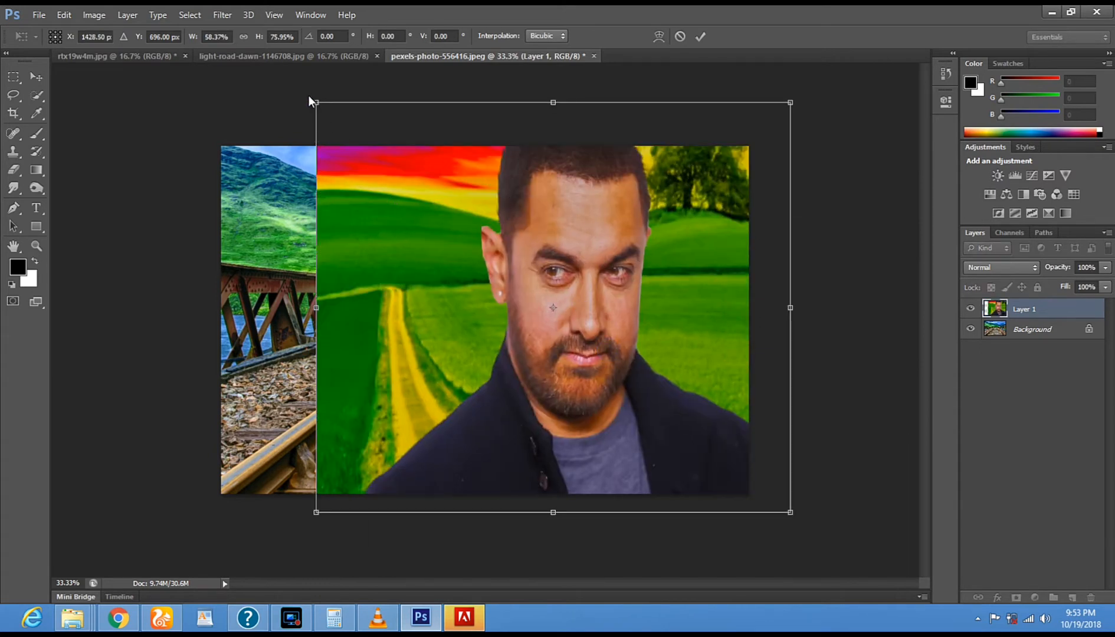
{"action": "left_click_drag", "start_coordinate": [322, 107], "coordinate": [411, 175]}
{"action": "left_click_drag", "start_coordinate": [792, 352], "coordinate": [737, 348]}
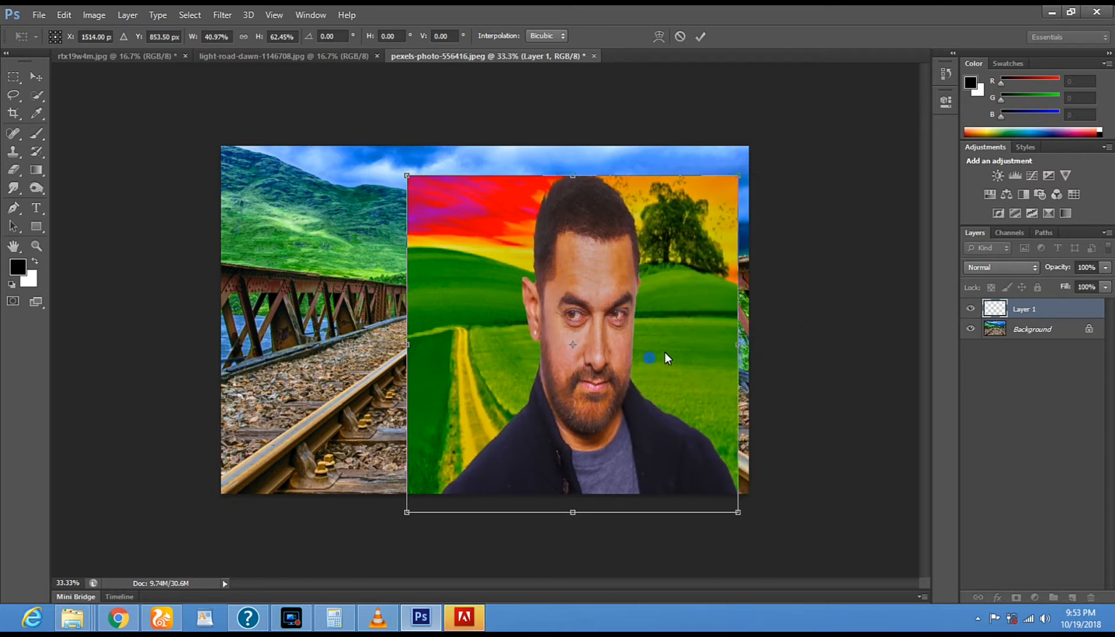
{"action": "left_click_drag", "start_coordinate": [648, 357], "coordinate": [665, 352]}
{"action": "left_click_drag", "start_coordinate": [423, 165], "coordinate": [472, 147]}
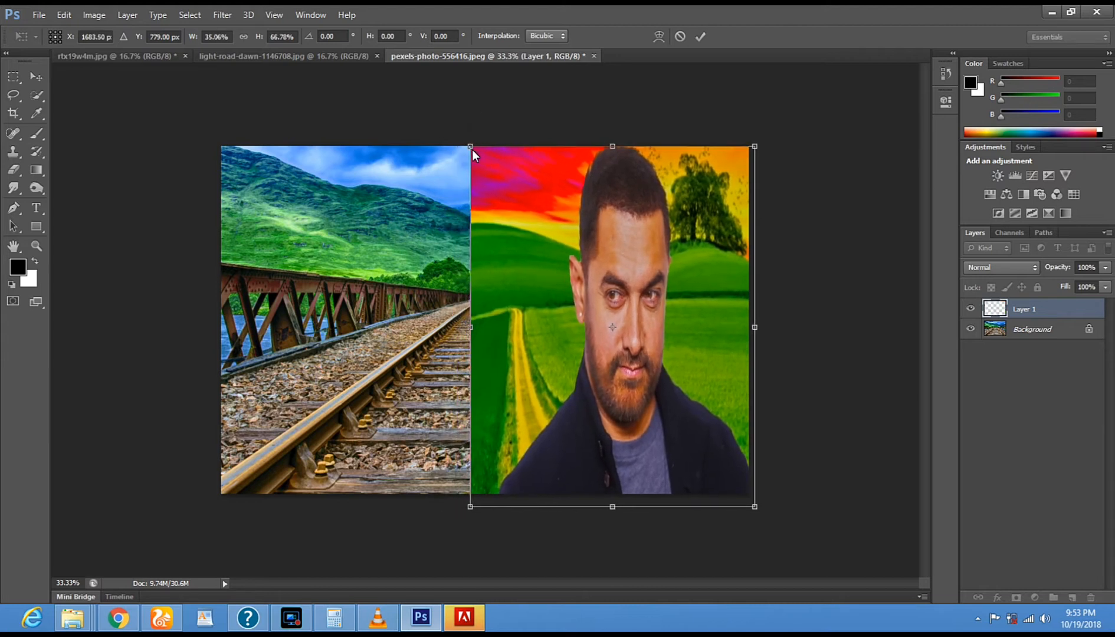
{"action": "left_click", "coordinate": [44, 78]}
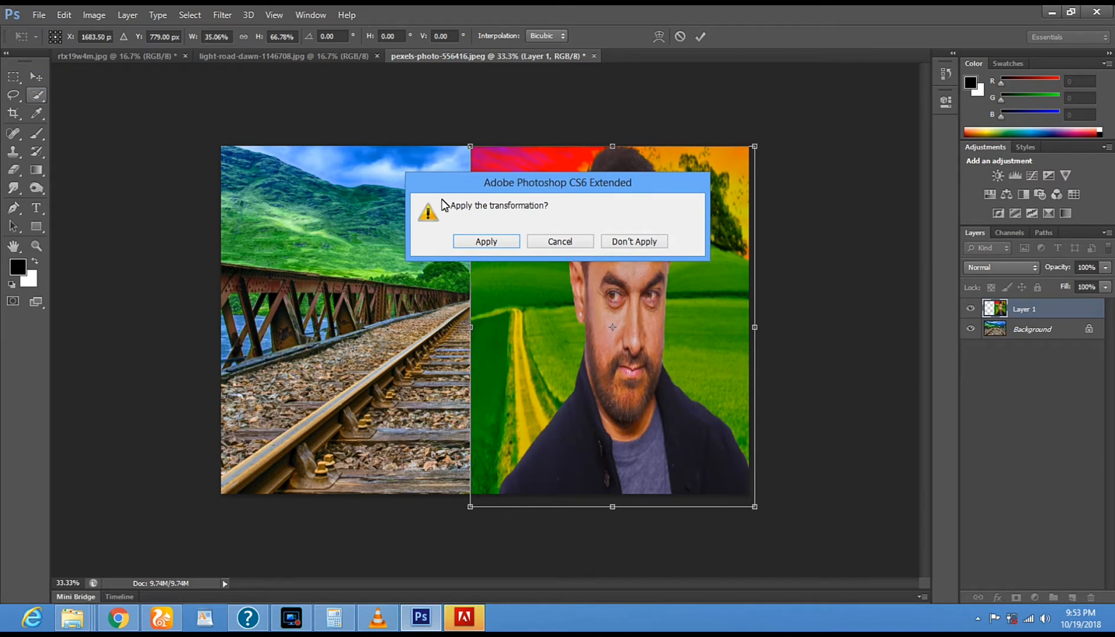
{"action": "left_click", "coordinate": [481, 241]}
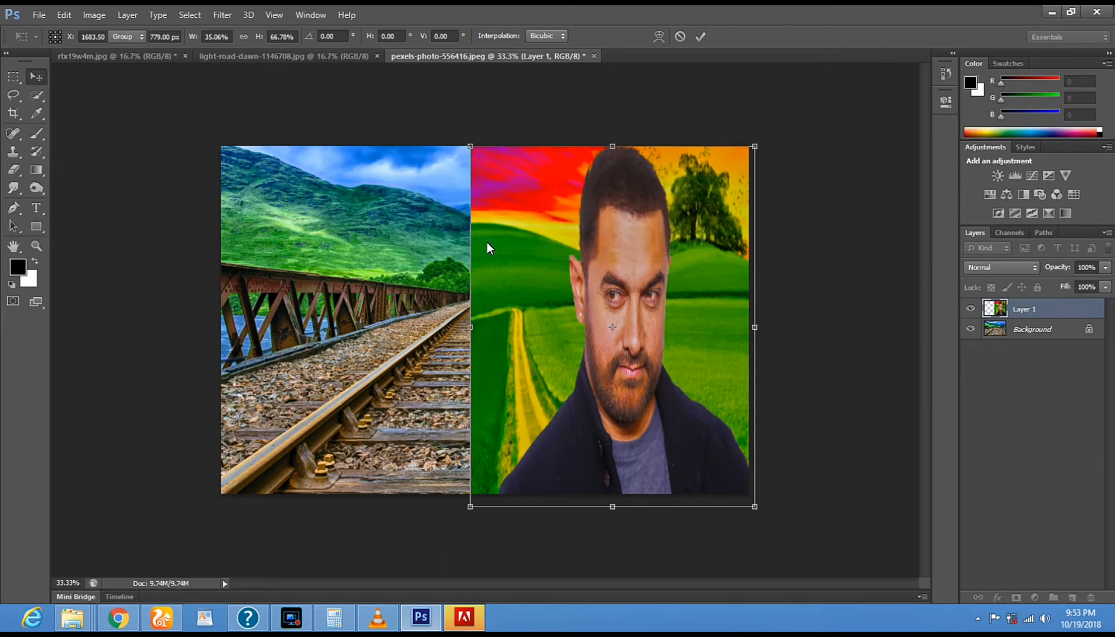
- Try to open the original rtx19w4m portrait from the Desktop while its edited version is still open
{"action": "left_click", "coordinate": [38, 16]}
{"action": "left_click", "coordinate": [54, 42]}
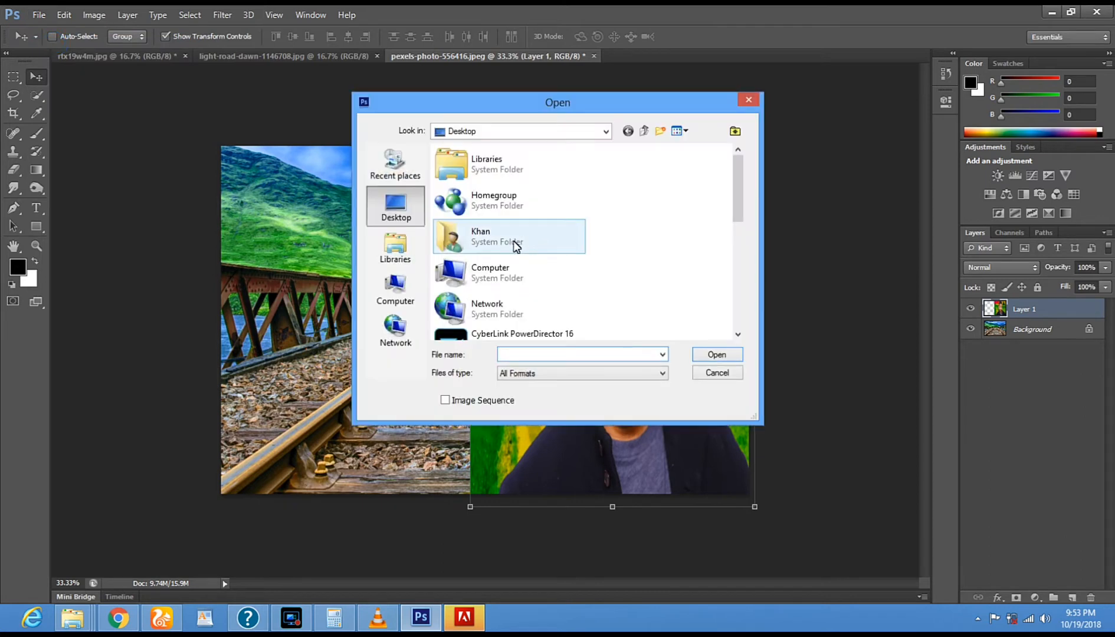
{"action": "left_click_drag", "start_coordinate": [739, 198], "coordinate": [736, 292]}
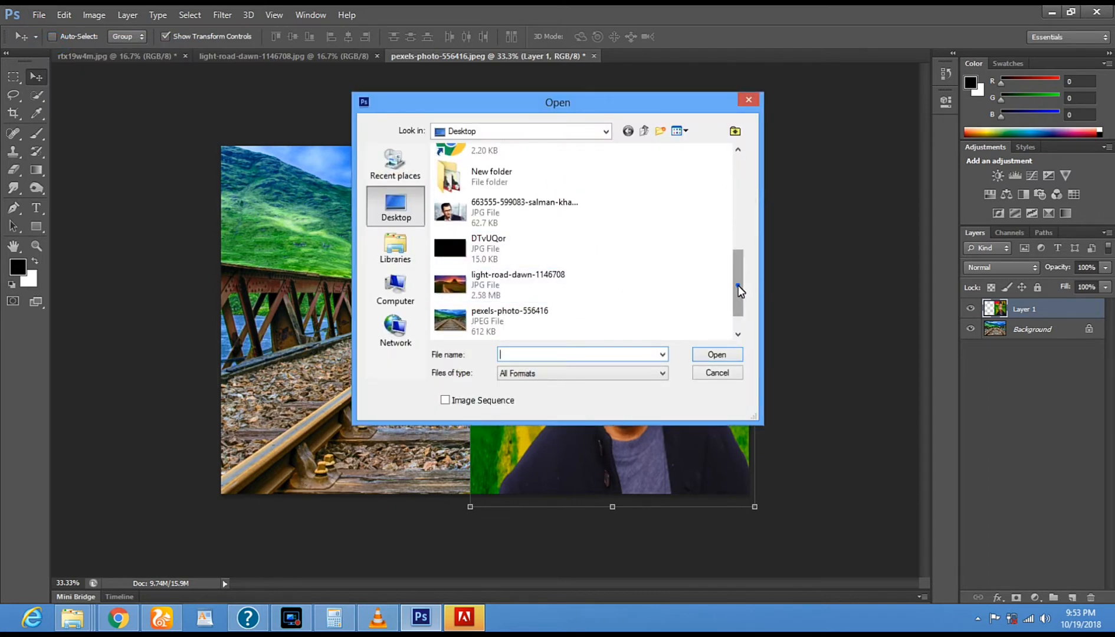
{"action": "left_click_drag", "start_coordinate": [740, 291], "coordinate": [737, 304]}
{"action": "left_click", "coordinate": [562, 312]}
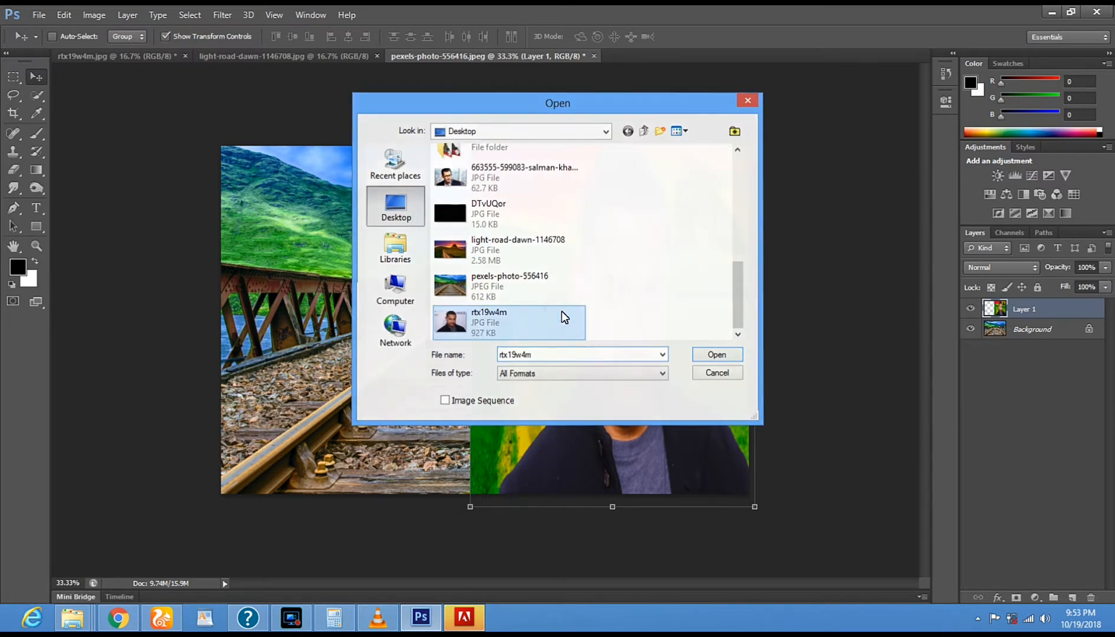
{"action": "double_click", "coordinate": [562, 312]}
{"action": "left_click", "coordinate": [229, 56]}
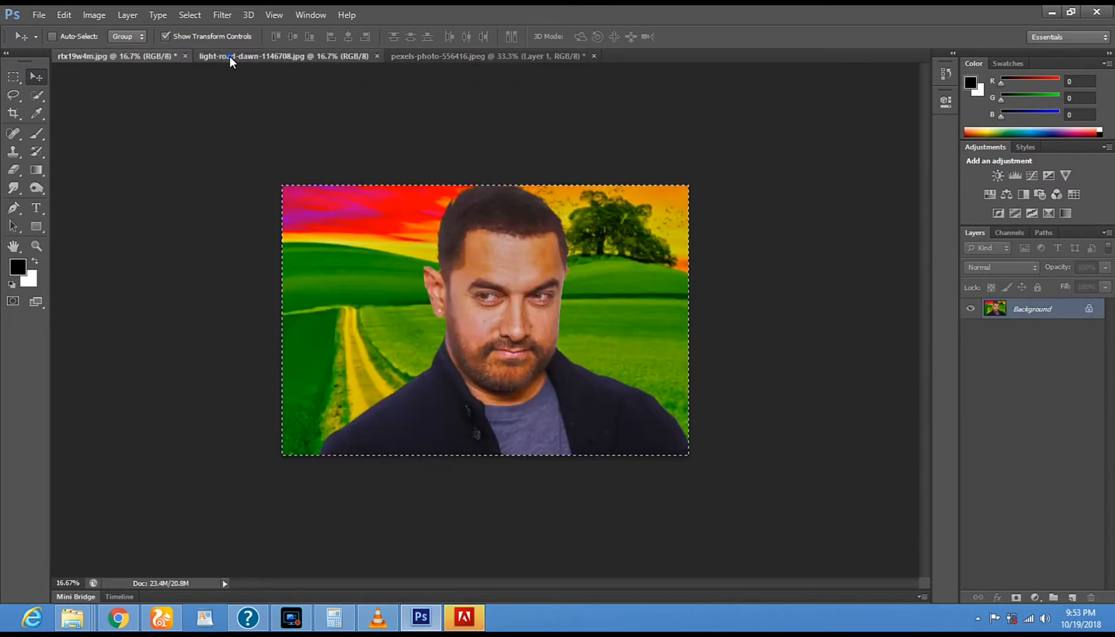
{"action": "left_click", "coordinate": [453, 56]}
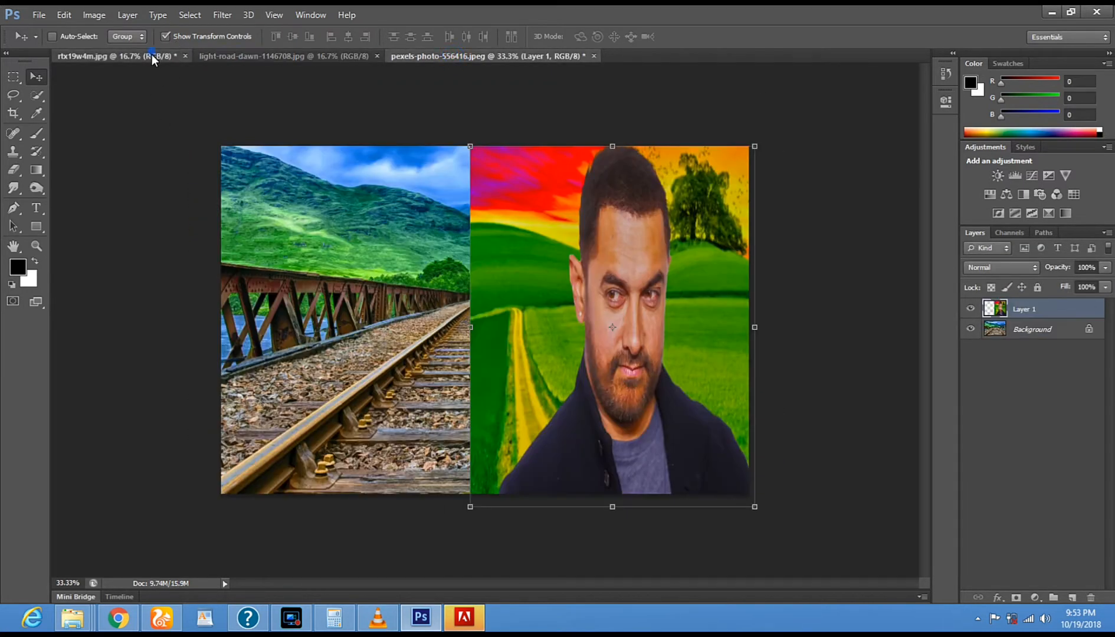
- Close the edited rtx19w4m.jpg without saving and open the original rtx19w4m portrait from the Desktop
{"action": "left_click", "coordinate": [152, 56]}
{"action": "left_click", "coordinate": [183, 59]}
{"action": "left_click", "coordinate": [533, 243]}
{"action": "left_click", "coordinate": [39, 18]}
{"action": "left_click", "coordinate": [49, 42]}
{"action": "left_click_drag", "start_coordinate": [737, 200], "coordinate": [731, 311]}
{"action": "left_click", "coordinate": [516, 335]}
{"action": "double_click", "coordinate": [517, 335]}
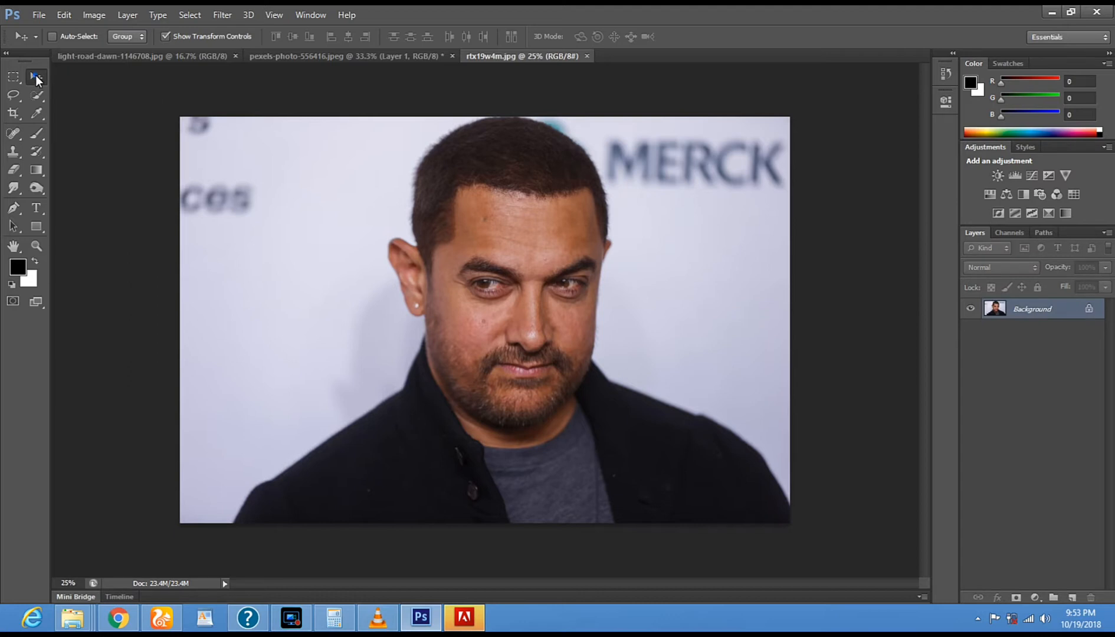
{"action": "left_click_drag", "start_coordinate": [333, 244], "coordinate": [403, 165]}
{"action": "left_click", "coordinate": [521, 242]}
- Select the entire original portrait with a rectangular marquee and activate the Move tool
{"action": "left_click", "coordinate": [13, 77]}
{"action": "left_click_drag", "start_coordinate": [173, 118], "coordinate": [853, 595]}
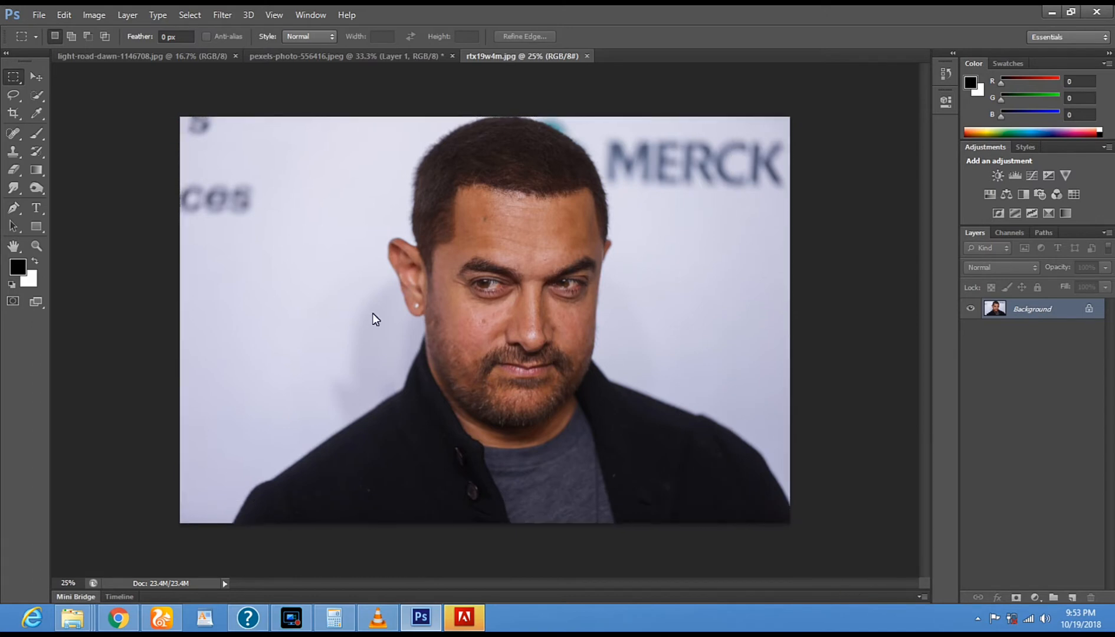
{"action": "left_click", "coordinate": [42, 79]}
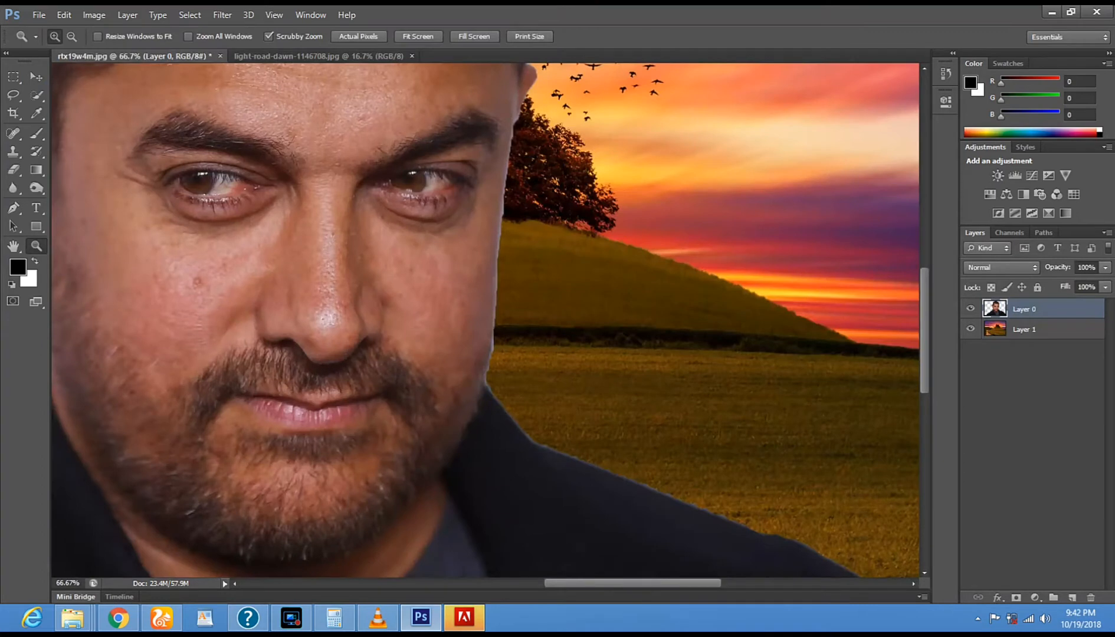
- Erase the light fringe on Layer 0 along the right side and crown of the man's hair
{"action": "left_click", "coordinate": [13, 170]}
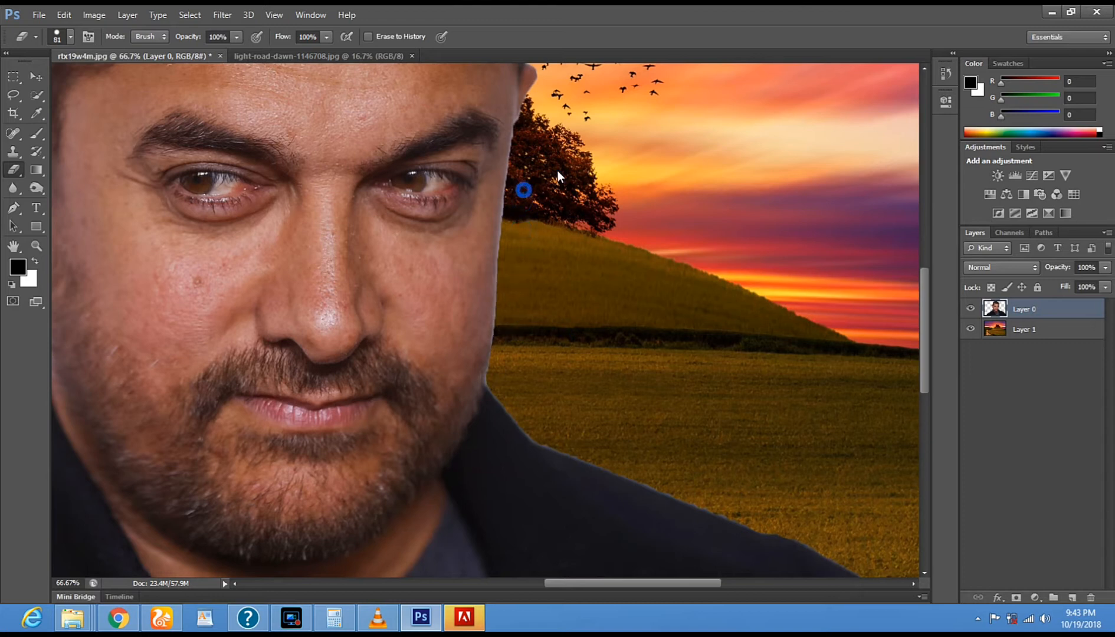
{"action": "scroll", "coordinate": [580, 268], "scroll_direction": "up", "scroll_amount": 3}
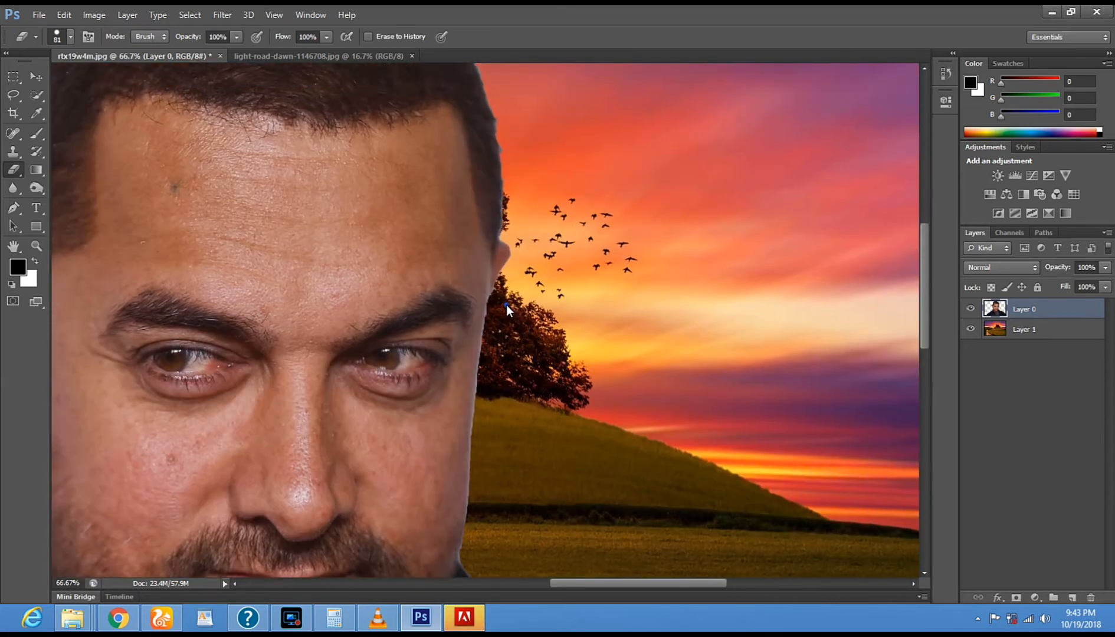
{"action": "scroll", "coordinate": [560, 292], "scroll_direction": "up", "scroll_amount": 5}
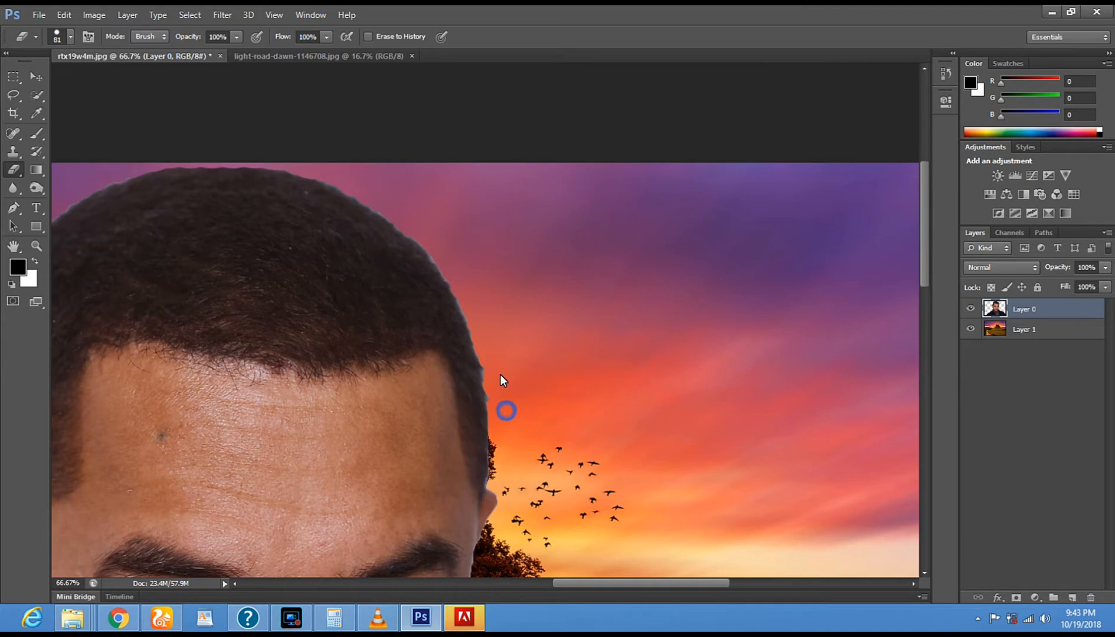
{"action": "left_click", "coordinate": [472, 294]}
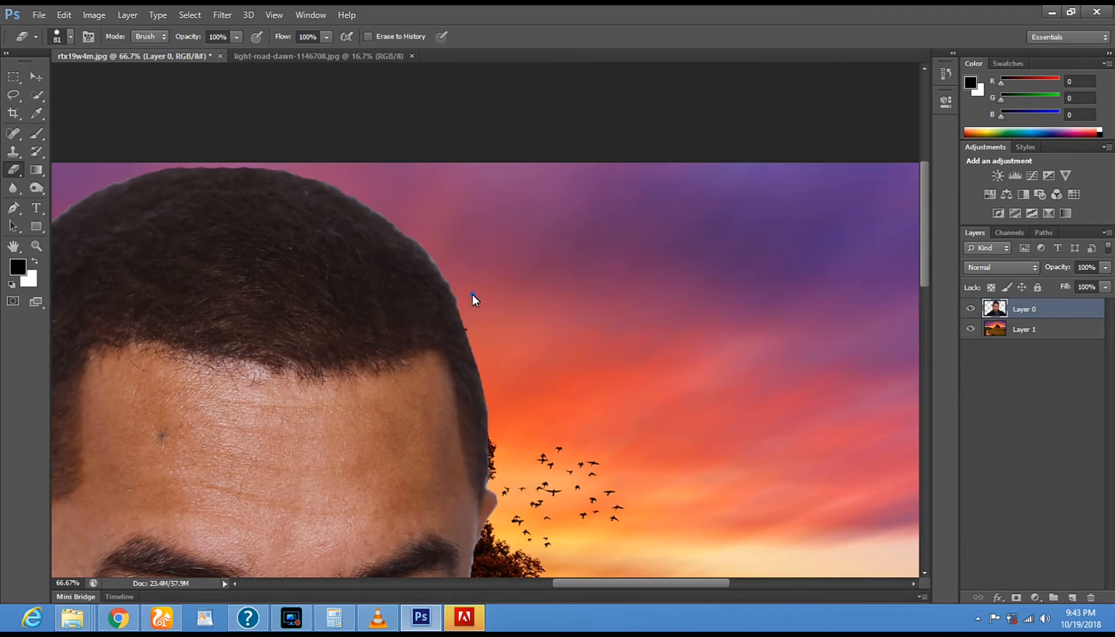
{"action": "left_click", "coordinate": [413, 223], "text": "shift"}
{"action": "left_click", "coordinate": [356, 184], "text": "shift"}
{"action": "left_click", "coordinate": [275, 156], "text": "shift"}
{"action": "left_click", "coordinate": [199, 155], "text": "shift"}
- Erase the remaining fringe on Layer 0 down the left side of the hair to the ear
{"action": "mouse_move", "coordinate": [246, 278]}
{"action": "left_mouse_down"}
{"action": "mouse_move", "coordinate": [418, 322]}
{"action": "mouse_move", "coordinate": [532, 332]}
{"action": "left_mouse_up"}
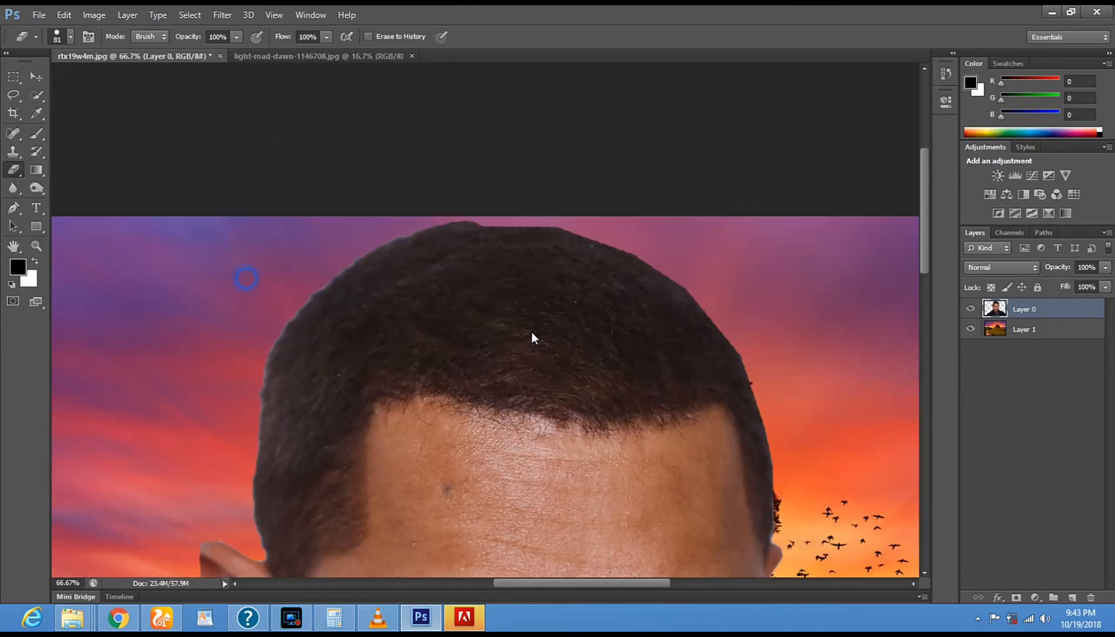
{"action": "left_click", "coordinate": [389, 227], "text": "shift"}
{"action": "left_click", "coordinate": [321, 271], "text": "shift"}
{"action": "left_click", "coordinate": [281, 312], "text": "shift"}
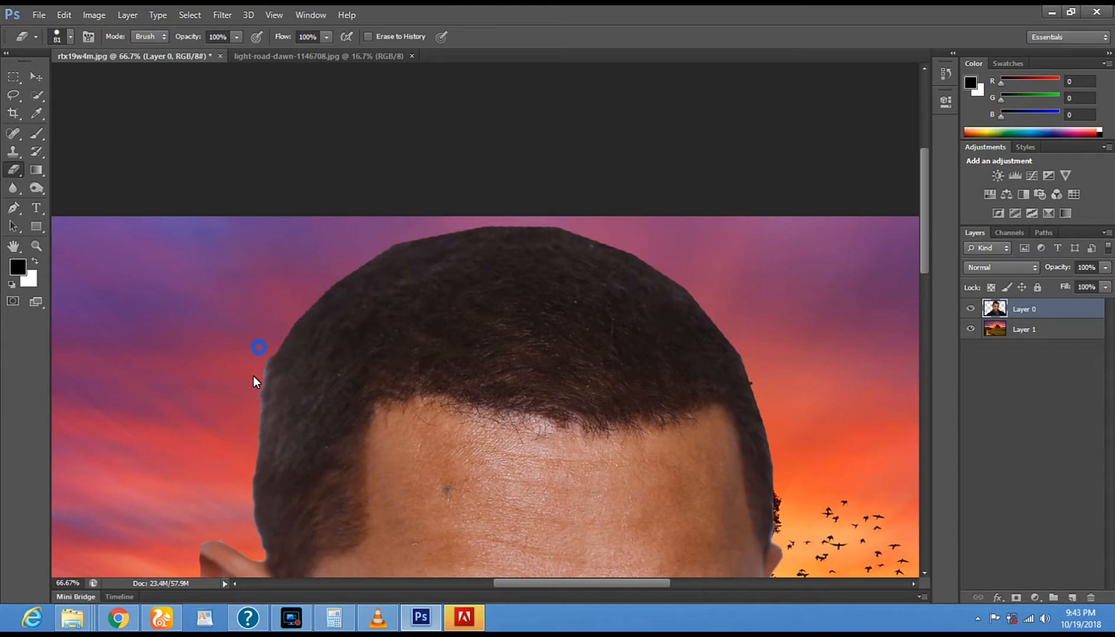
{"action": "left_click", "coordinate": [245, 472], "text": "shift"}
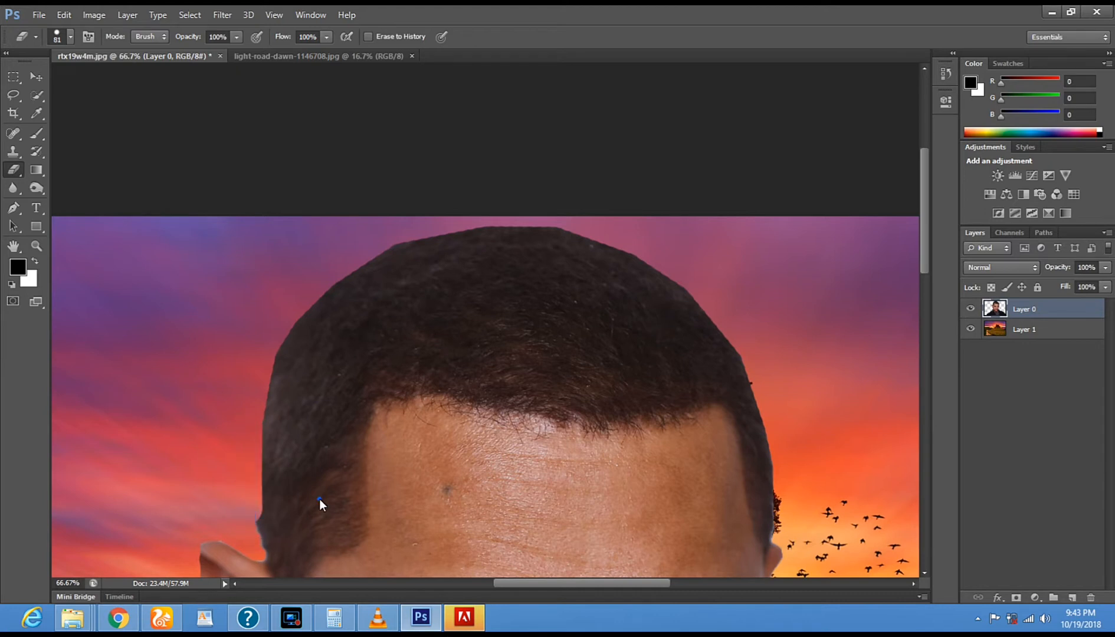
{"action": "right_click", "coordinate": [318, 499]}
{"action": "left_click", "coordinate": [353, 451]}
{"action": "left_click", "coordinate": [254, 495]}
{"action": "left_click", "coordinate": [261, 550], "text": "shift"}
- Move the Layer 1 landscape right and up so its tree stands to the right of the man's head
{"action": "left_click", "coordinate": [36, 246]}
{"action": "left_click", "coordinate": [480, 402], "text": "alt"}
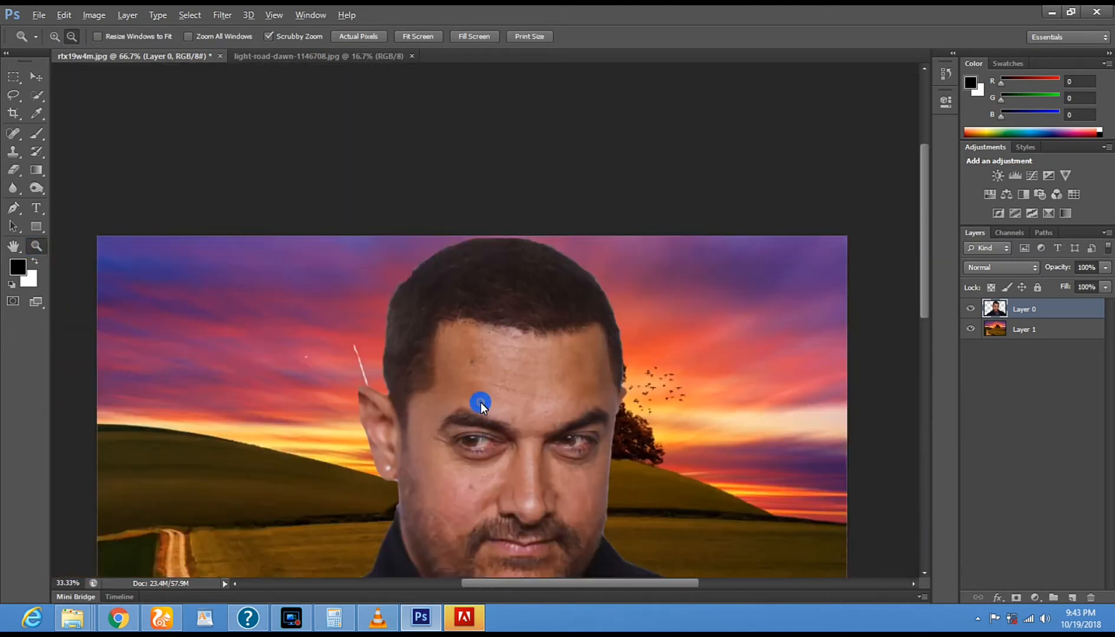
{"action": "left_click", "coordinate": [550, 349]}
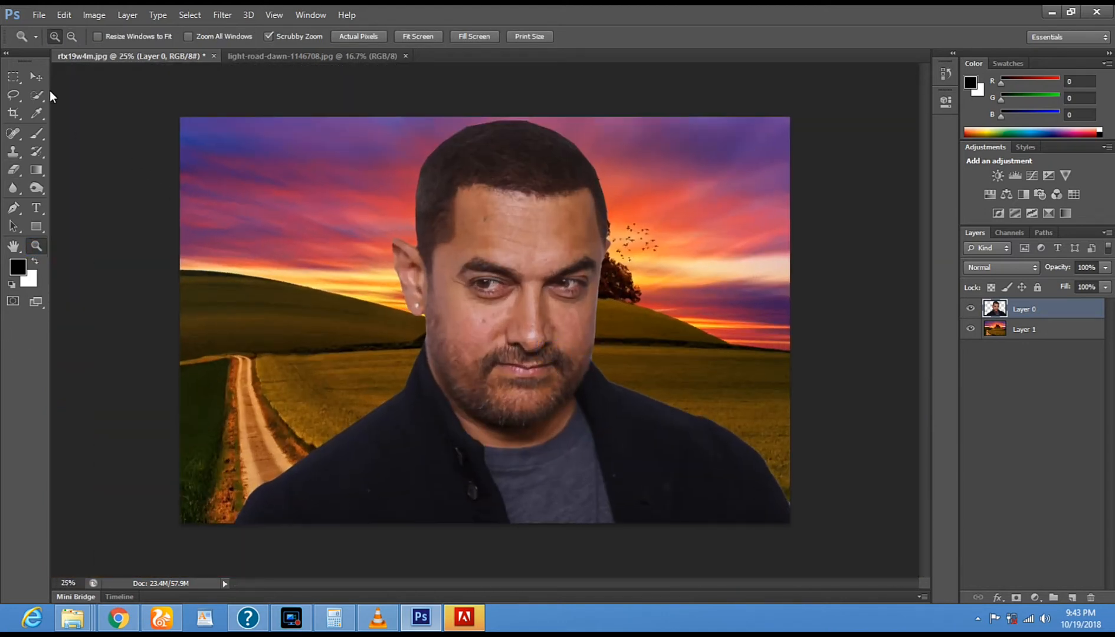
{"action": "left_click", "coordinate": [33, 77]}
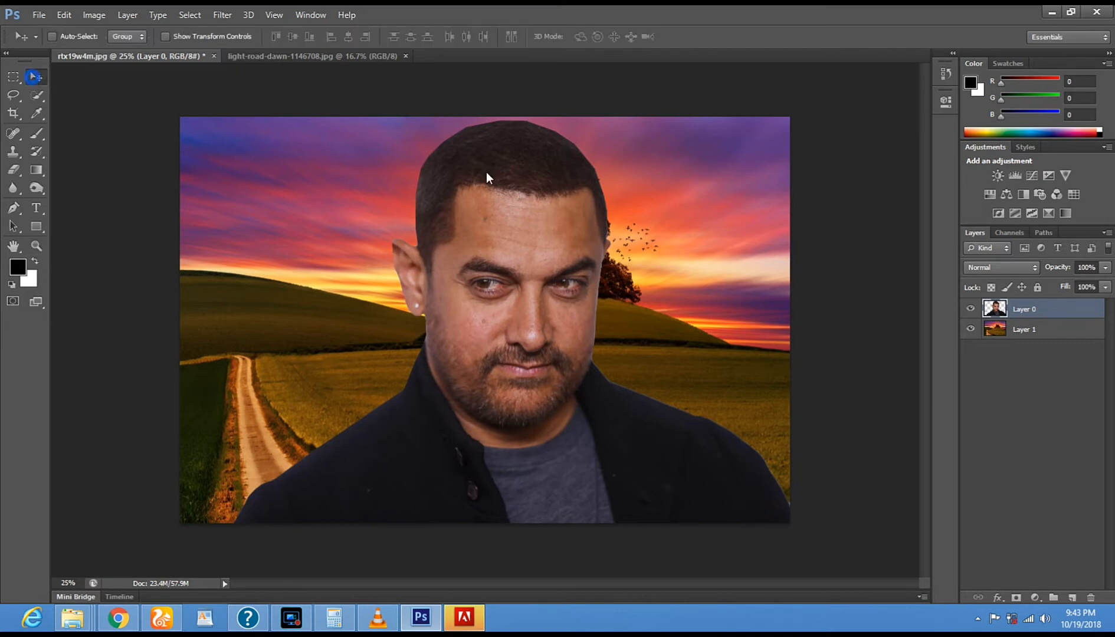
{"action": "left_click", "coordinate": [1029, 331]}
{"action": "left_click_drag", "start_coordinate": [341, 330], "coordinate": [489, 284]}
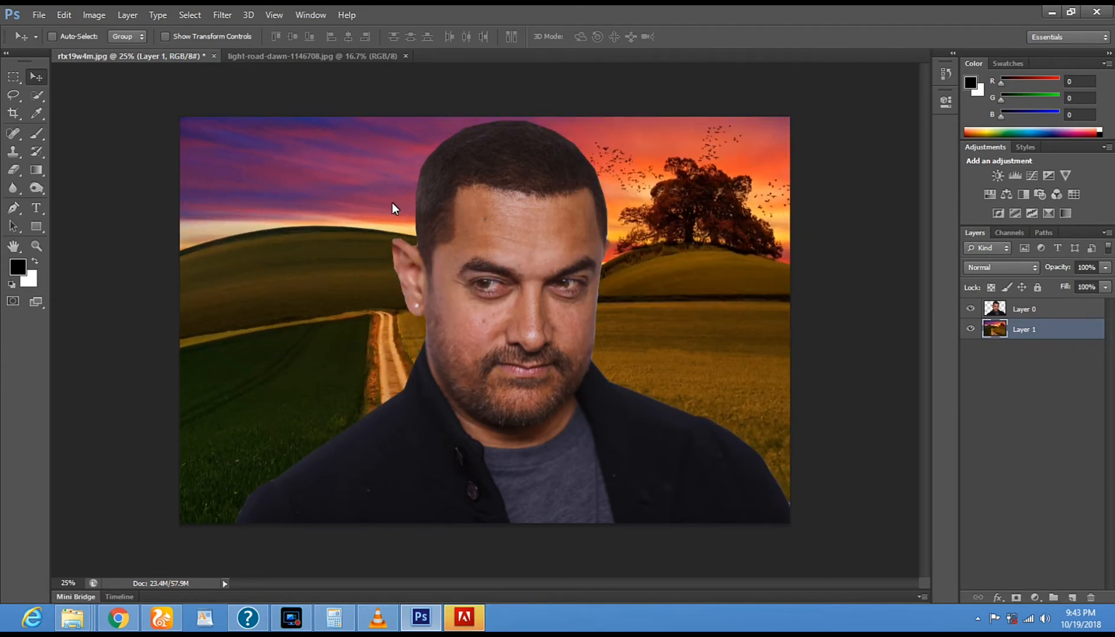
- Scale the Layer 1 landscape to 123.44% width and 112.77% height, positioning the road left and the tree right of the man
{"action": "left_click", "coordinate": [167, 39]}
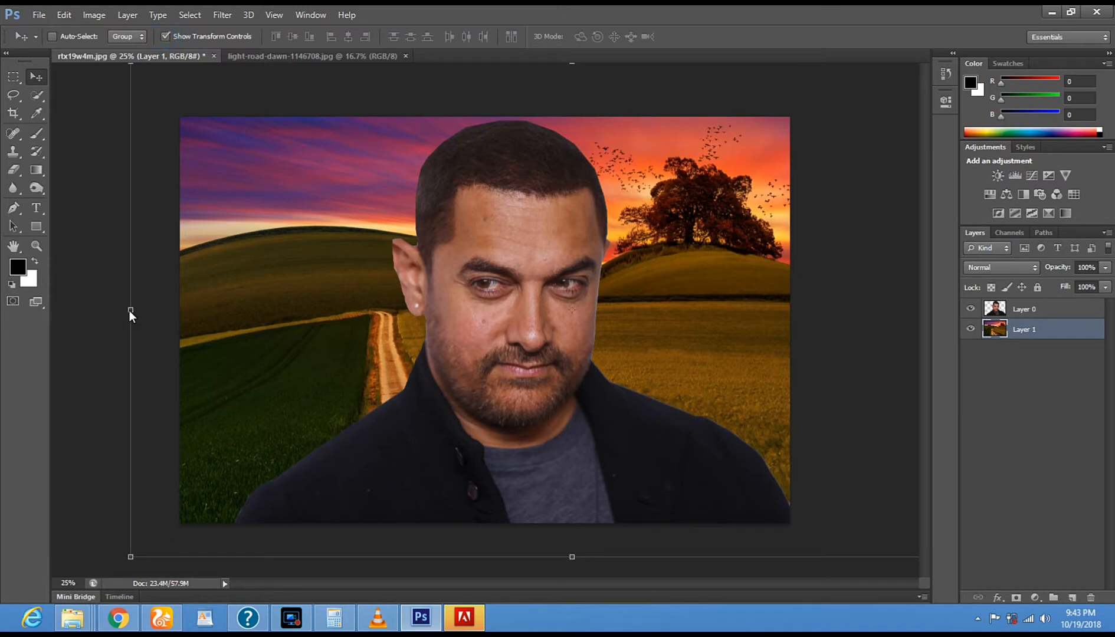
{"action": "left_click_drag", "start_coordinate": [129, 311], "coordinate": [22, 307]}
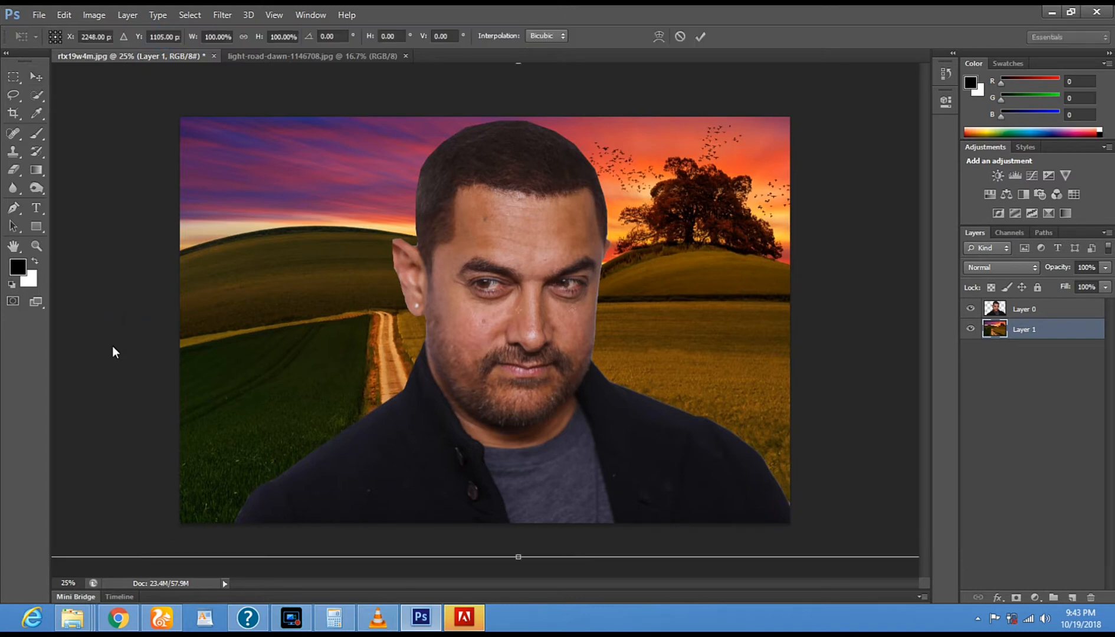
{"action": "left_click_drag", "start_coordinate": [401, 281], "coordinate": [372, 286]}
{"action": "left_click_drag", "start_coordinate": [581, 290], "coordinate": [330, 285]}
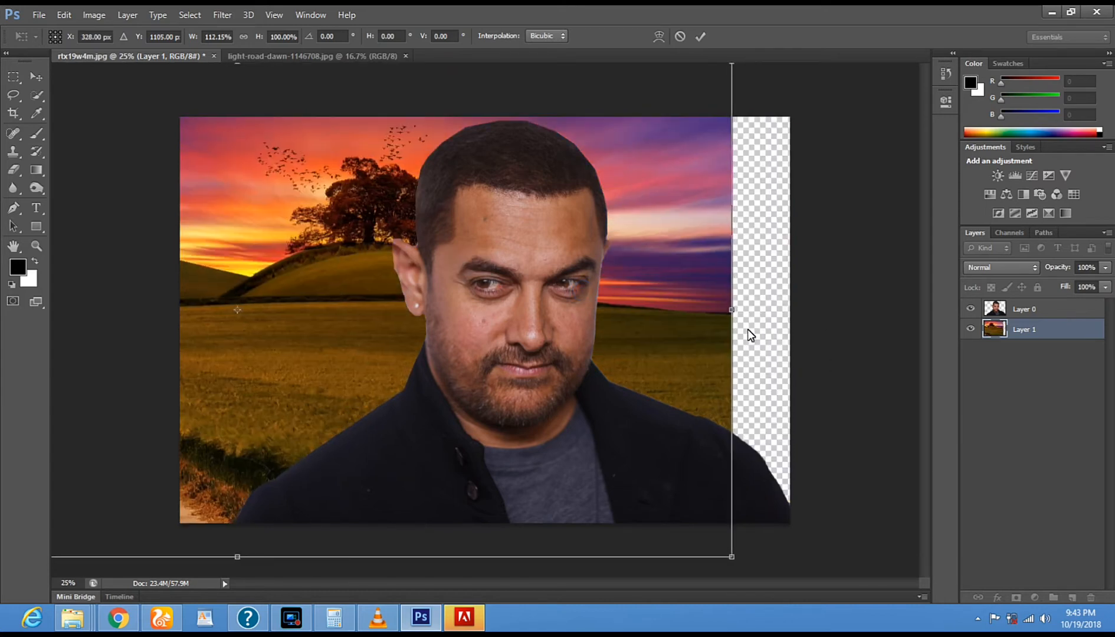
{"action": "left_click_drag", "start_coordinate": [734, 315], "coordinate": [834, 314]}
{"action": "left_click_drag", "start_coordinate": [287, 557], "coordinate": [301, 579]}
{"action": "left_click_drag", "start_coordinate": [398, 348], "coordinate": [625, 305]}
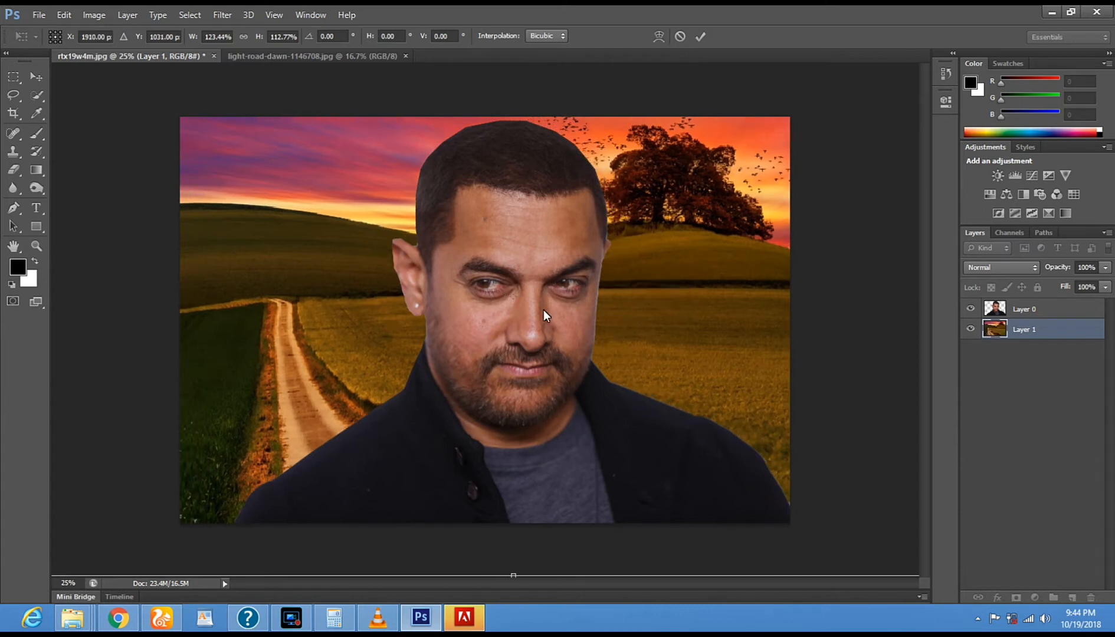
{"action": "left_click", "coordinate": [41, 81]}
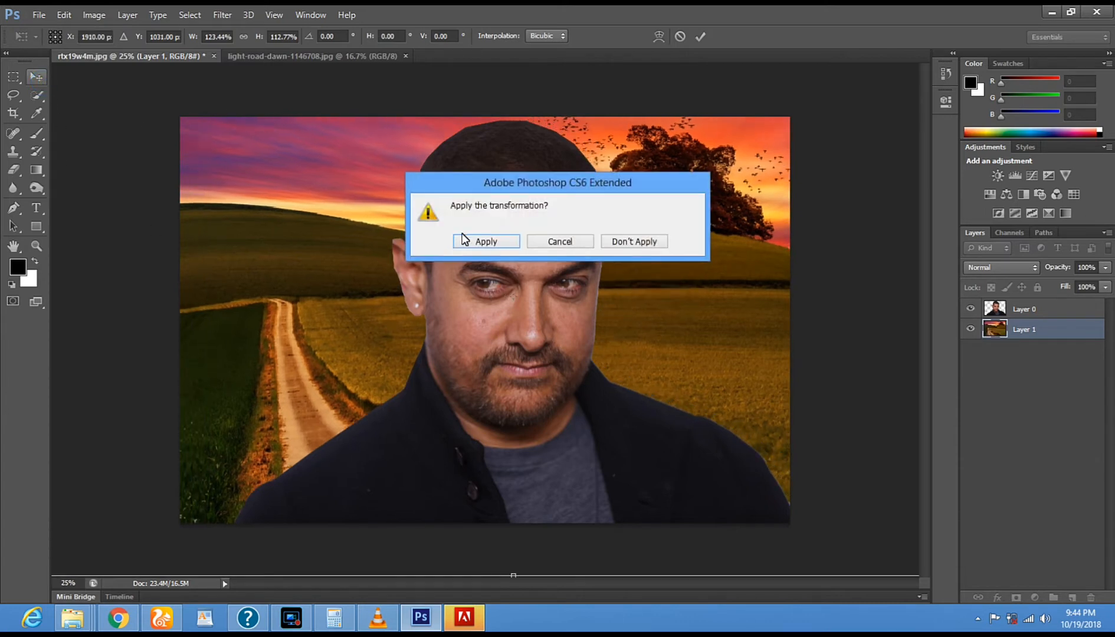
{"action": "left_click", "coordinate": [482, 241]}
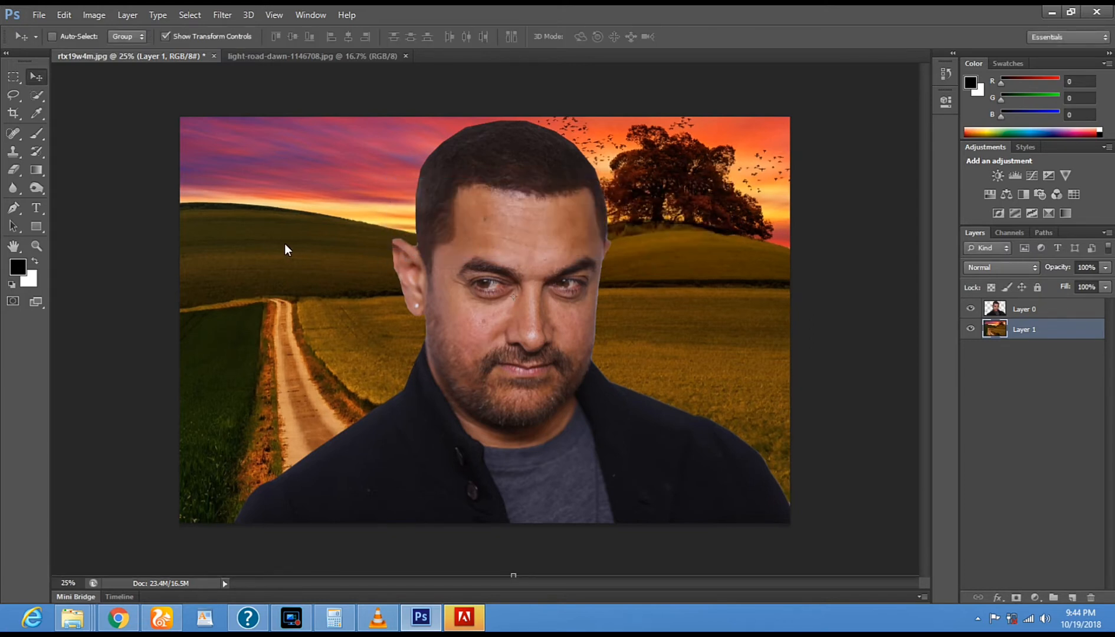
{"action": "left_click", "coordinate": [165, 37]}
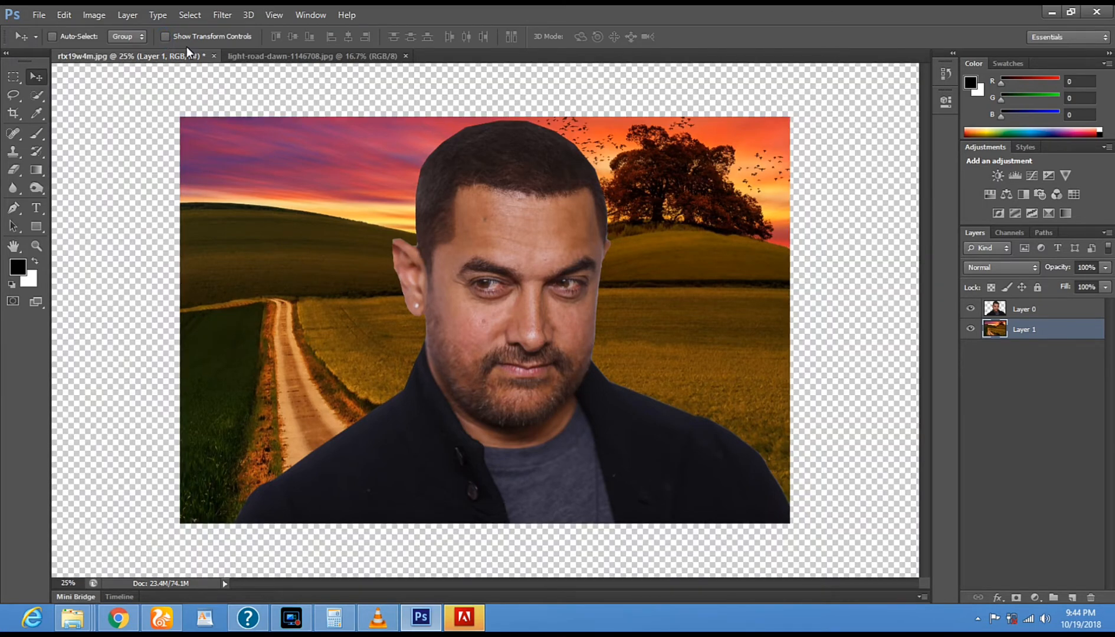
- Start a Hue/Saturation adjustment on the Layer 1 landscape with hue +12 and saturation +100
{"action": "left_click", "coordinate": [1009, 330]}
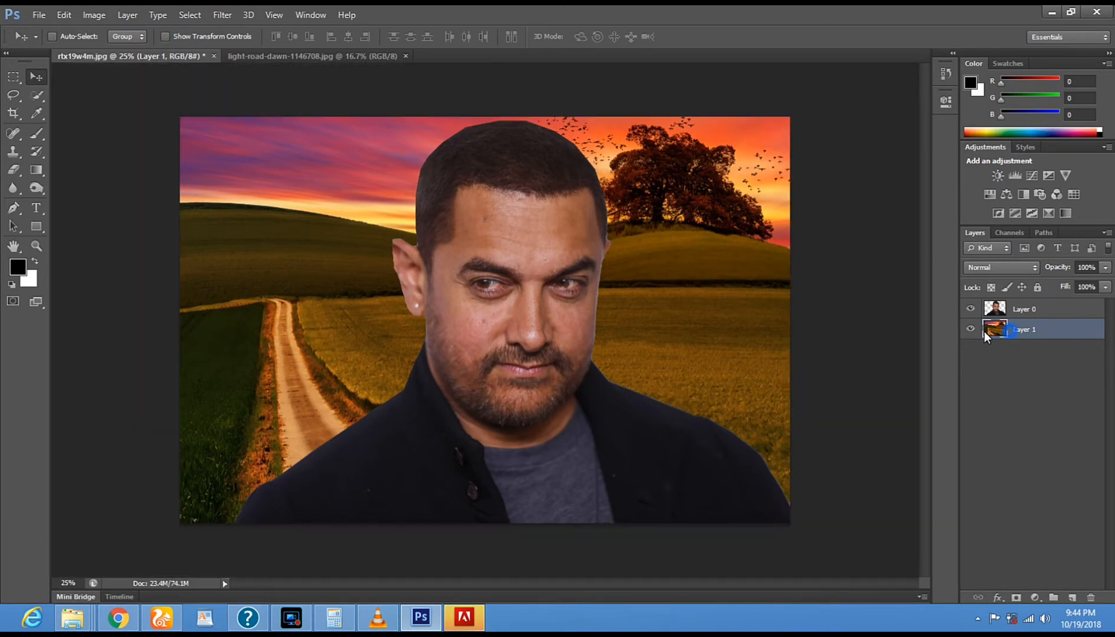
{"action": "left_click", "coordinate": [91, 16]}
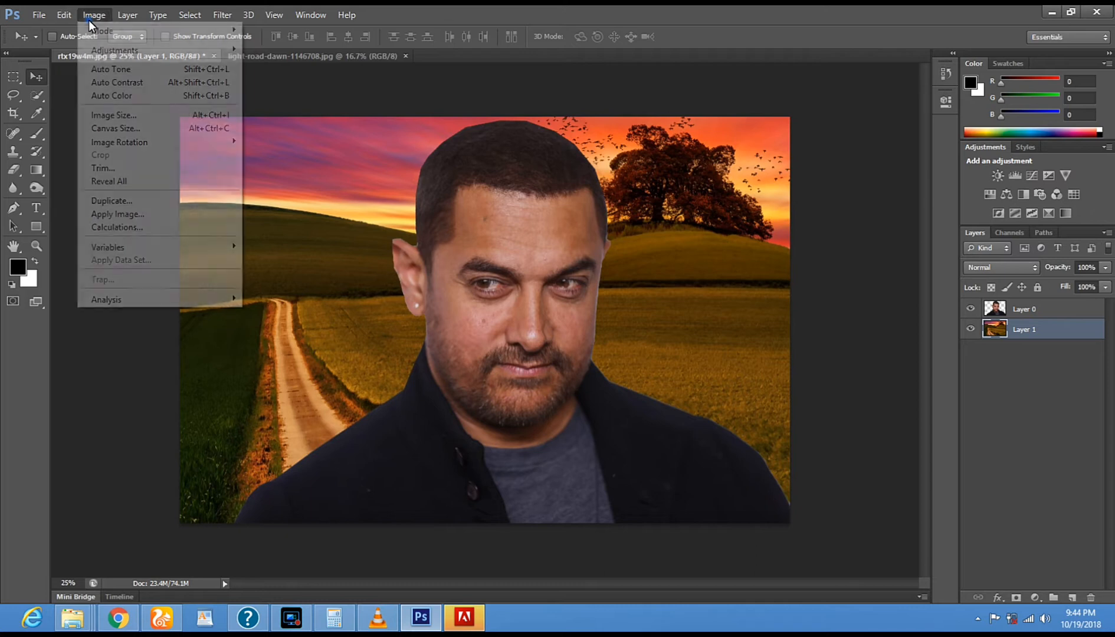
{"action": "mouse_move", "coordinate": [109, 49]}
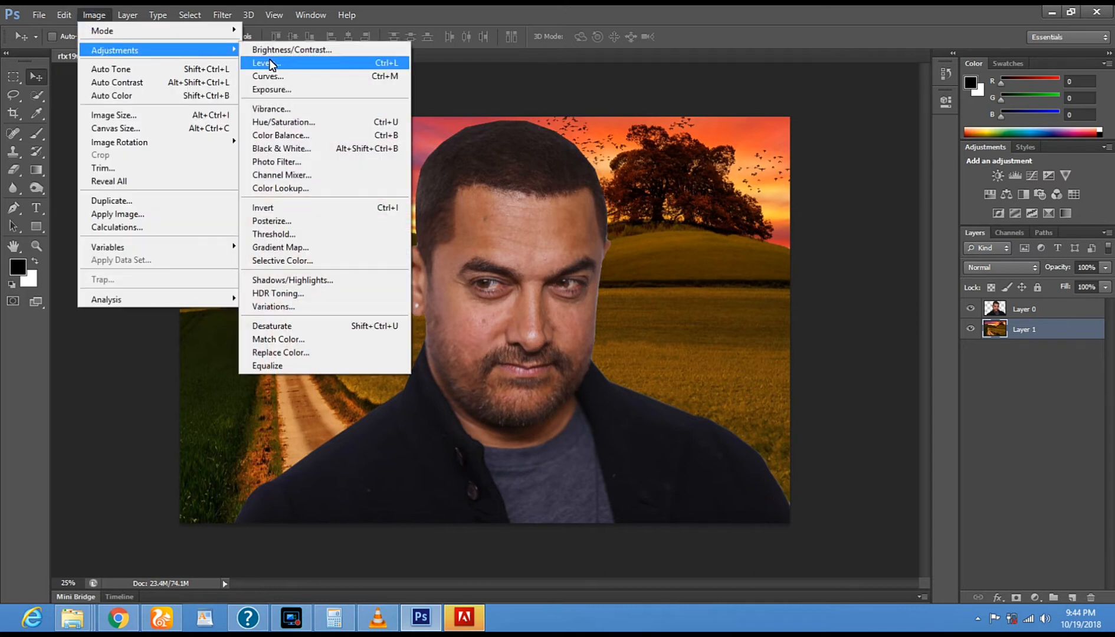
{"action": "left_click", "coordinate": [314, 123]}
{"action": "key", "text": "ctrl+u"}
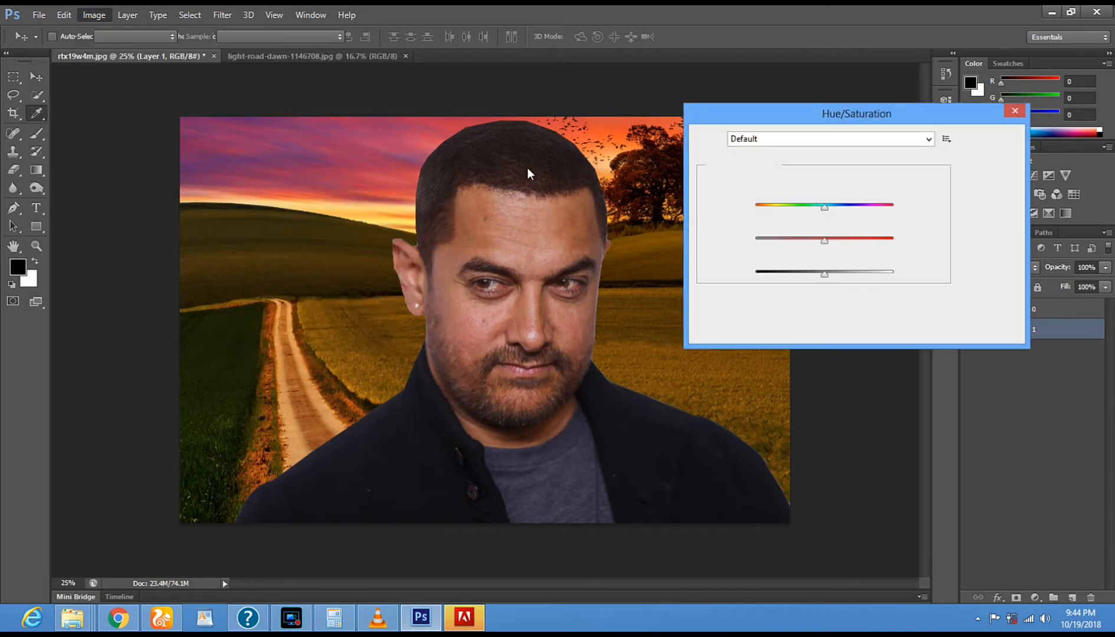
{"action": "left_click_drag", "start_coordinate": [823, 109], "coordinate": [847, 152]}
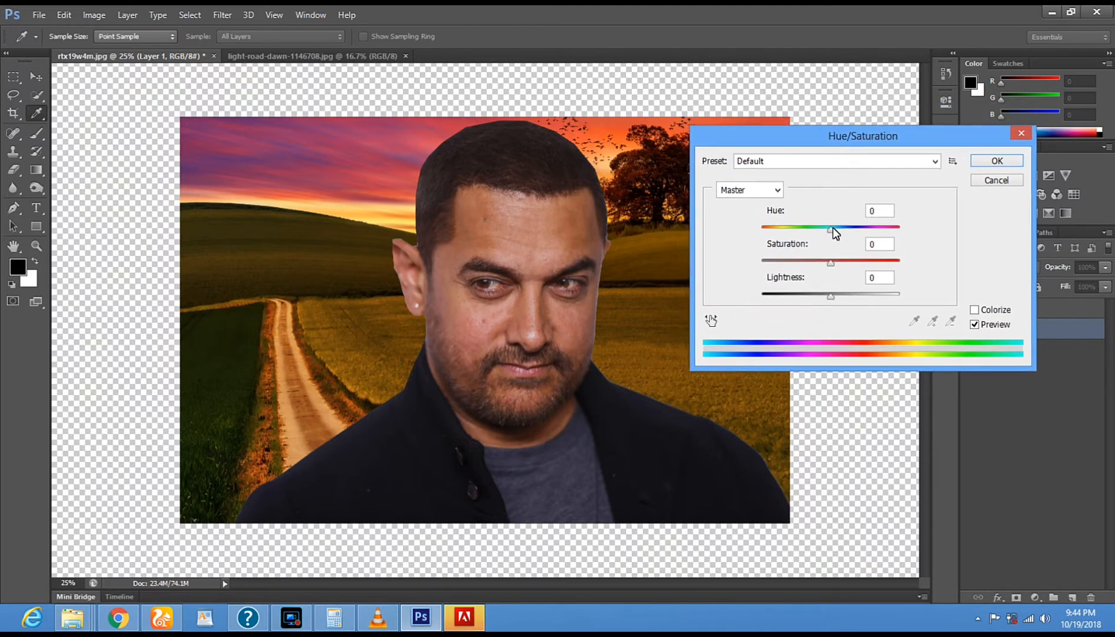
{"action": "left_click_drag", "start_coordinate": [832, 234], "coordinate": [905, 263]}
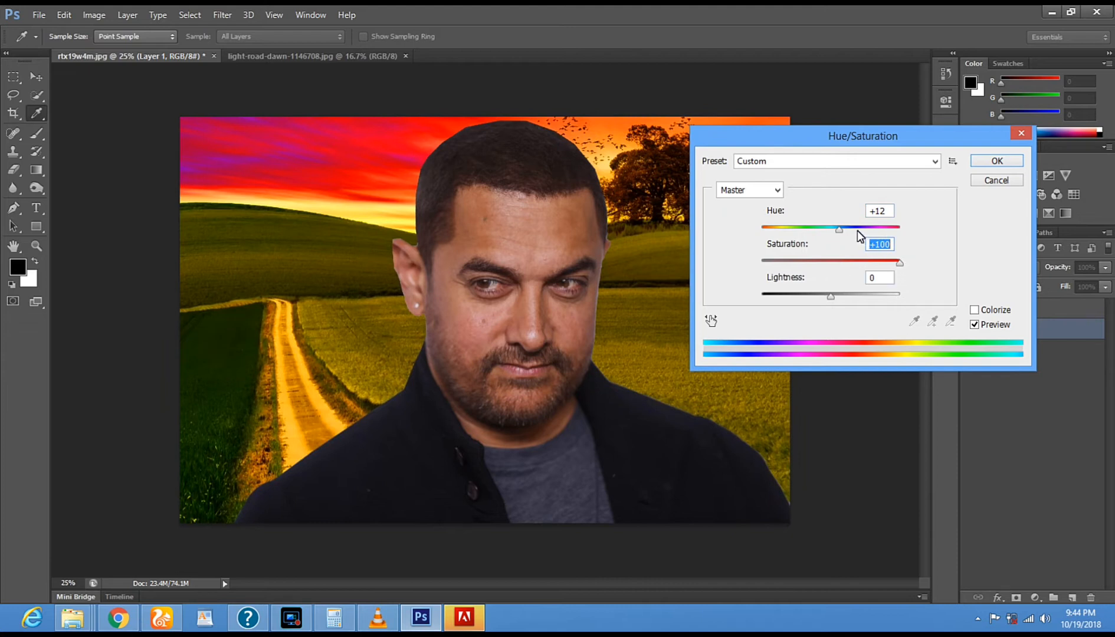
- Try stronger hue shifts on the landscape, set the hue to +14 and apply the Hue/Saturation adjustment
{"action": "left_click_drag", "start_coordinate": [839, 230], "coordinate": [863, 232]}
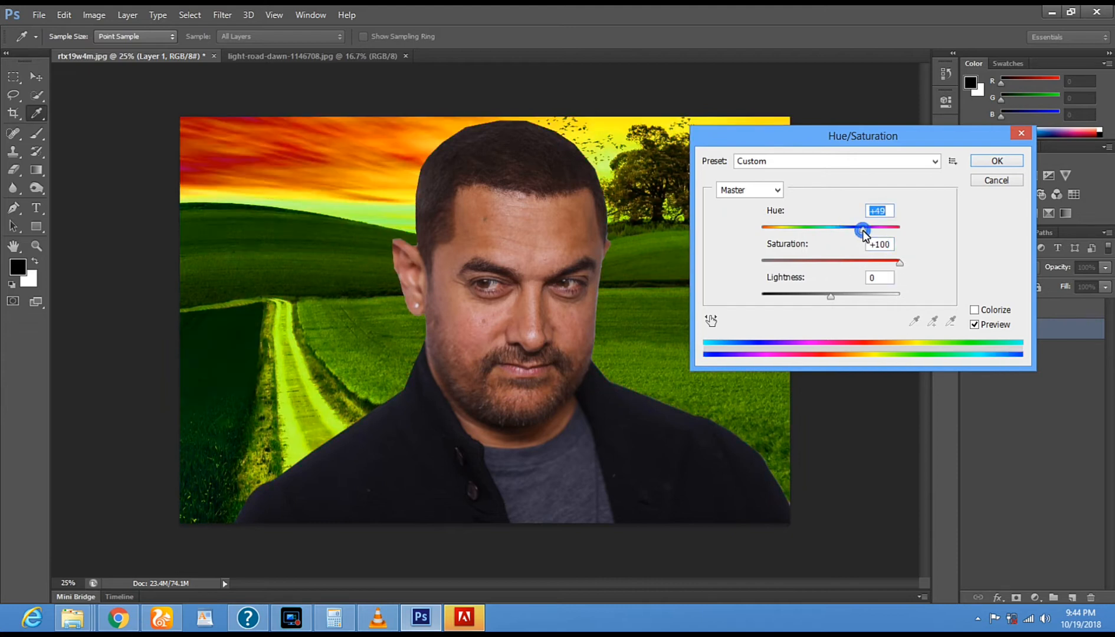
{"action": "left_click_drag", "start_coordinate": [772, 133], "coordinate": [871, 36]}
{"action": "left_click_drag", "start_coordinate": [971, 143], "coordinate": [944, 151]}
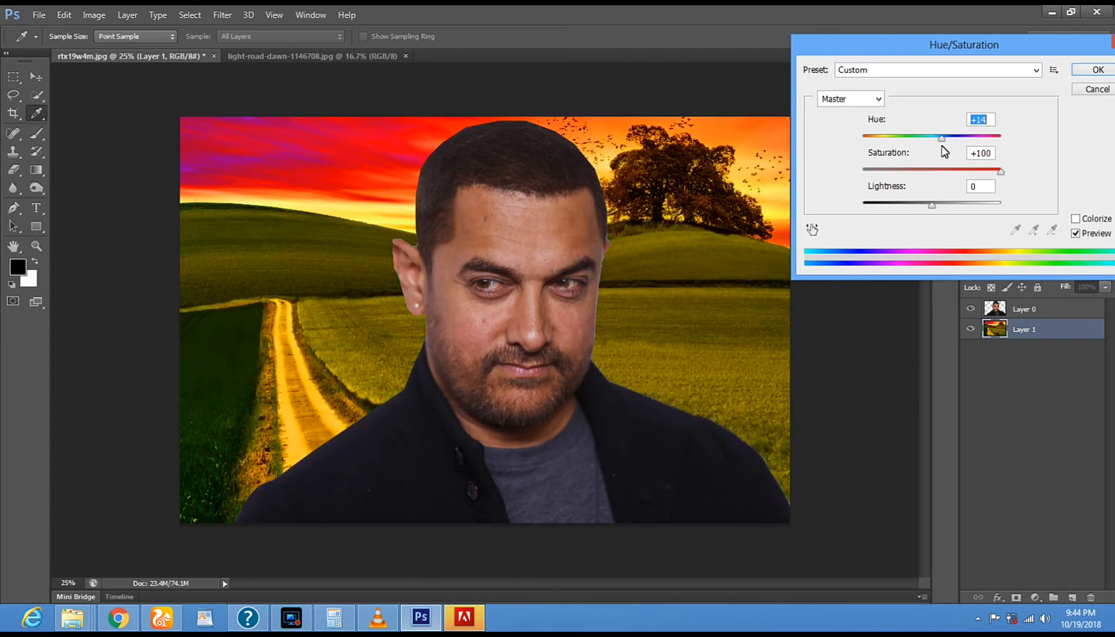
{"action": "left_click_drag", "start_coordinate": [956, 52], "coordinate": [823, 108]}
{"action": "left_click", "coordinate": [956, 124]}
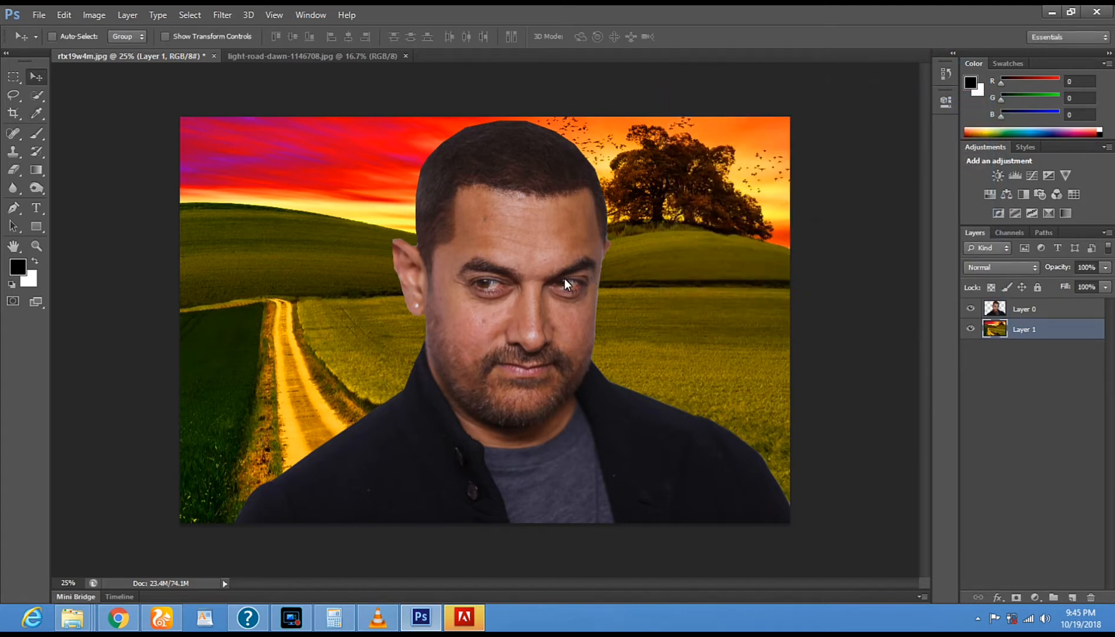
- Apply Color Balance to the Layer 1 landscape's midtones with color levels of -95, +28 and -43
{"action": "left_click", "coordinate": [101, 20]}
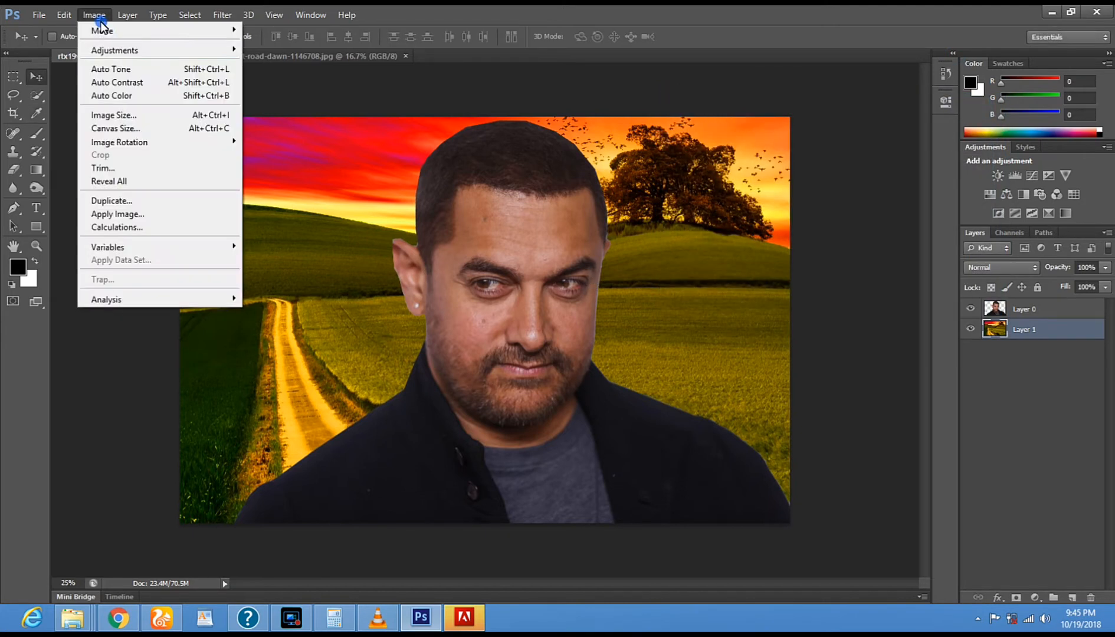
{"action": "mouse_move", "coordinate": [114, 52]}
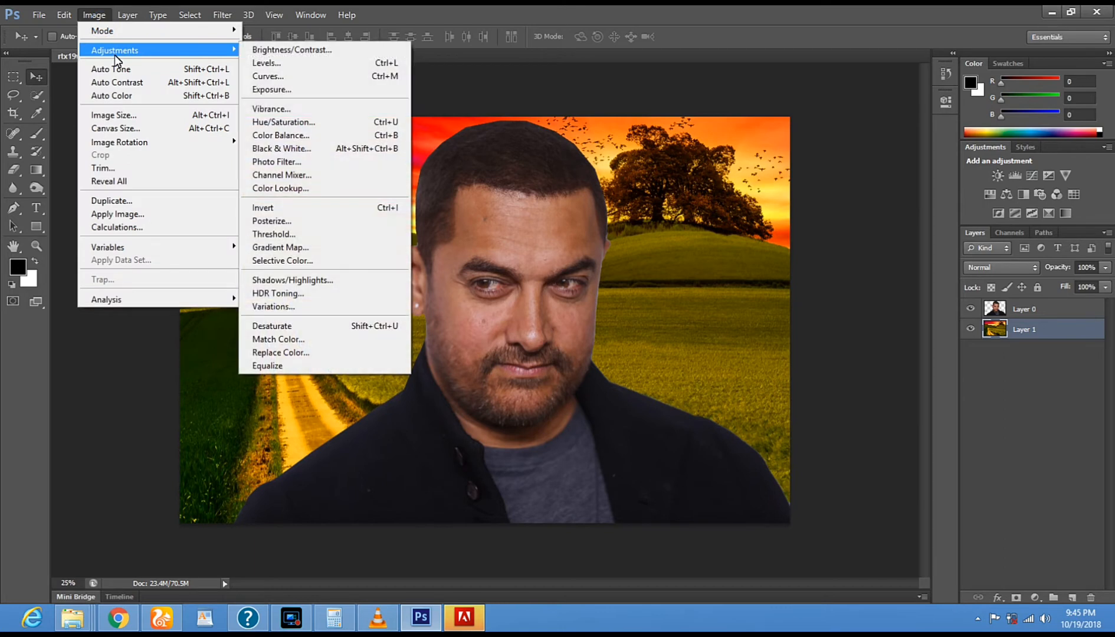
{"action": "left_click", "coordinate": [342, 138]}
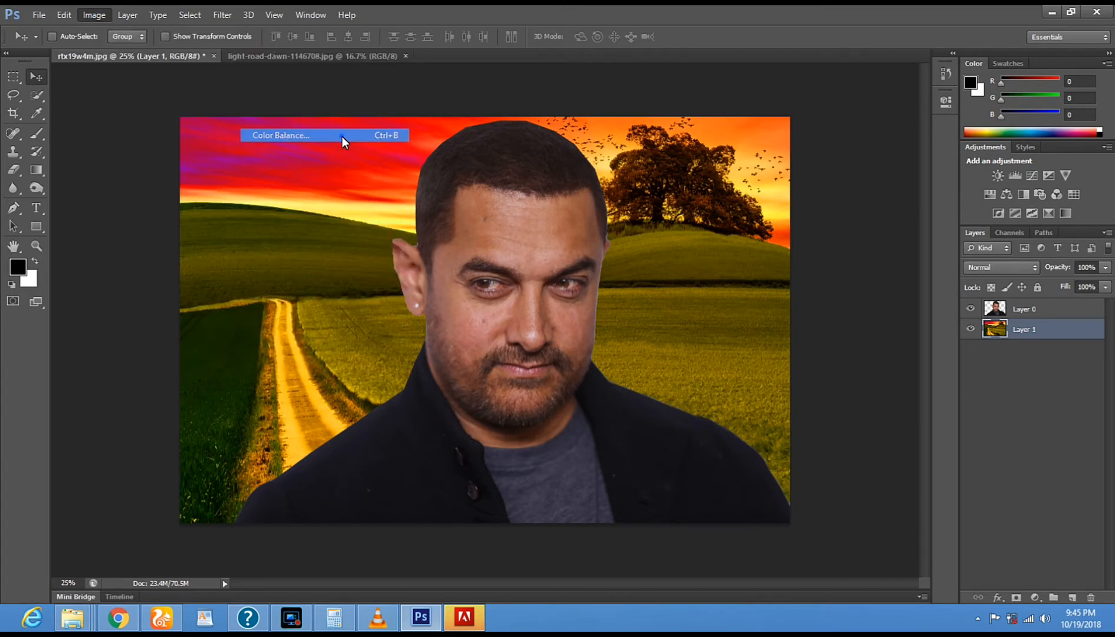
{"action": "left_click_drag", "start_coordinate": [827, 125], "coordinate": [762, 136]}
{"action": "left_click_drag", "start_coordinate": [814, 68], "coordinate": [918, 144]}
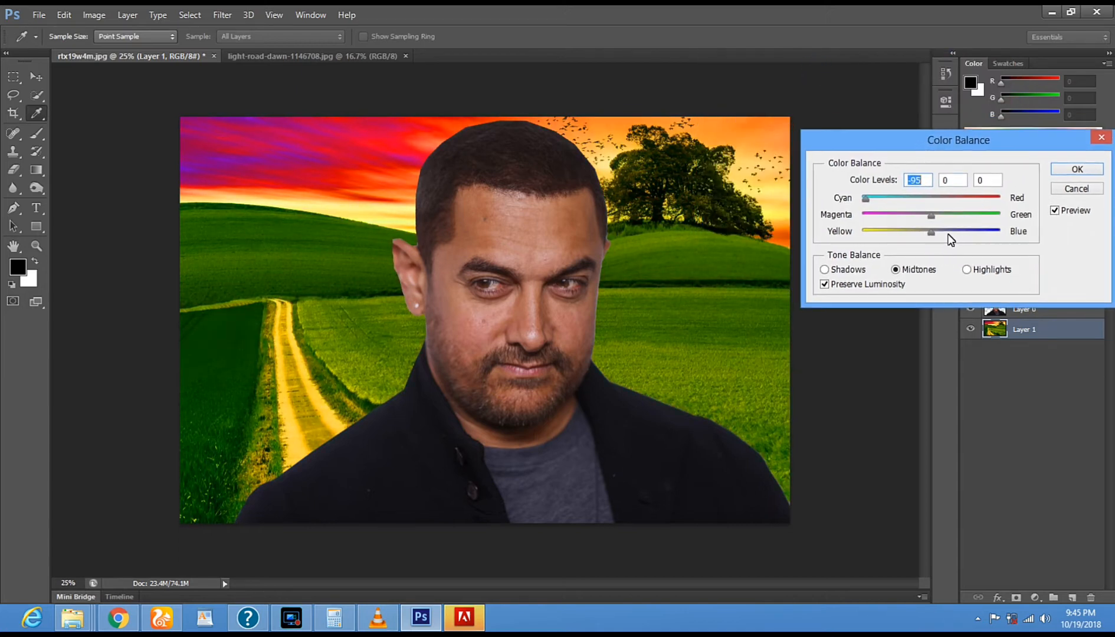
{"action": "left_click_drag", "start_coordinate": [911, 217], "coordinate": [951, 217]}
{"action": "left_click_drag", "start_coordinate": [932, 232], "coordinate": [979, 236]}
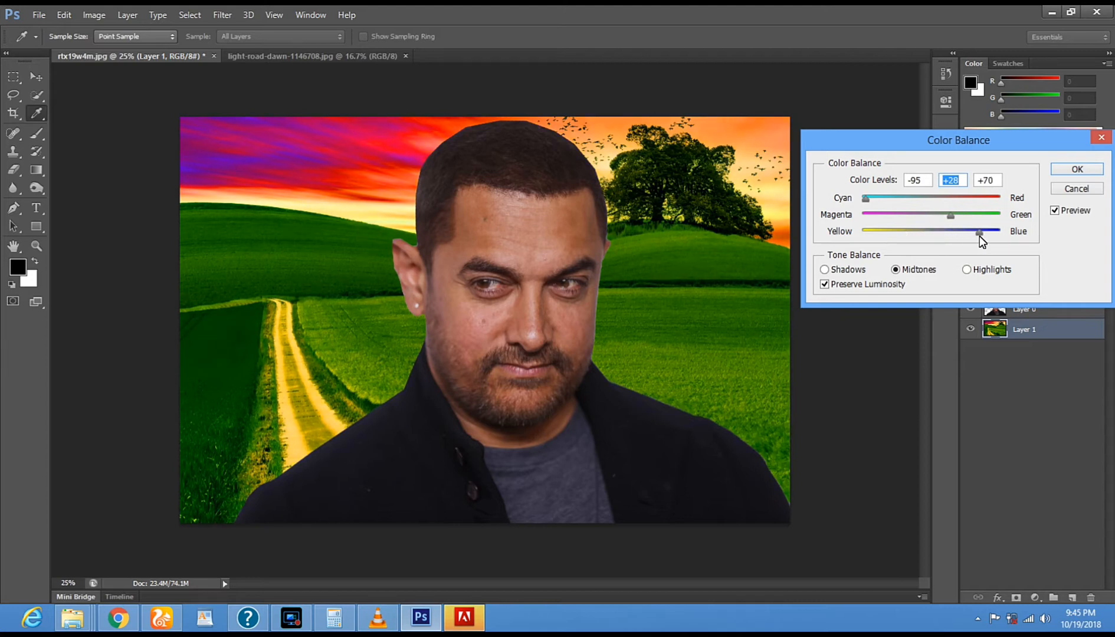
{"action": "left_click_drag", "start_coordinate": [979, 236], "coordinate": [902, 238]}
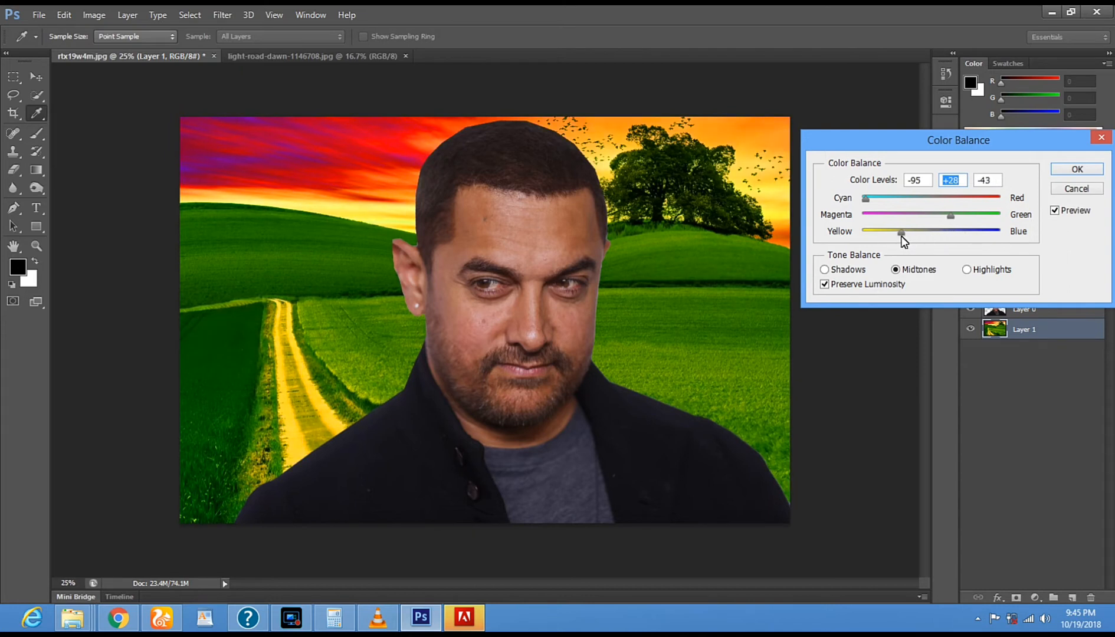
{"action": "left_click", "coordinate": [1072, 169]}
{"action": "key", "text": "v"}
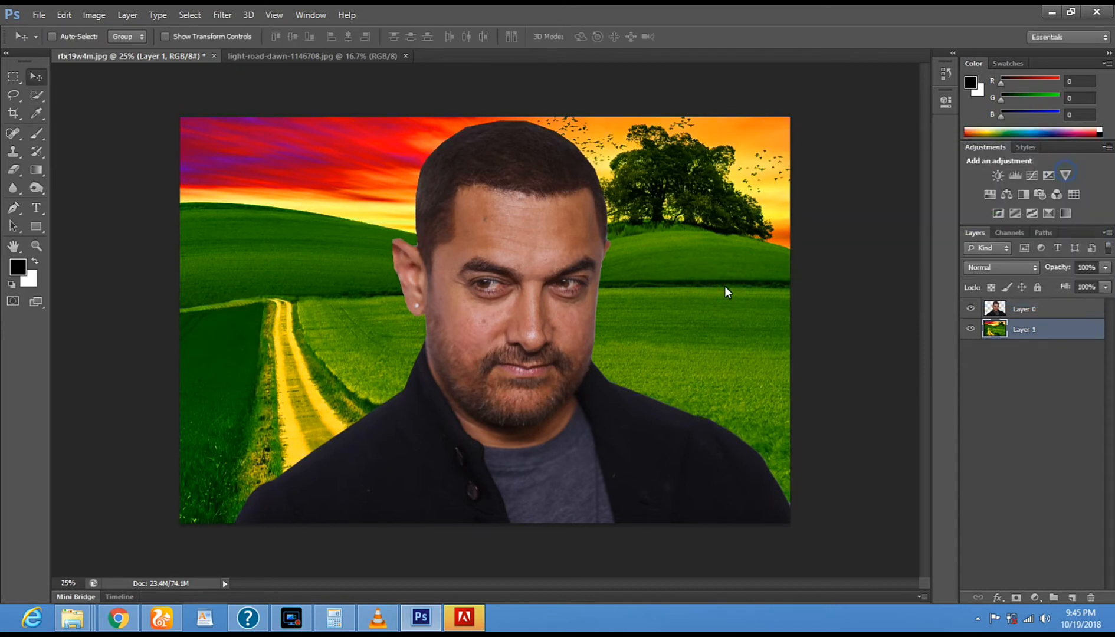
- Apply Levels to the Layer 1 landscape with a midtone input of 1.28 and a white input of 242
{"action": "right_click", "coordinate": [262, 294]}
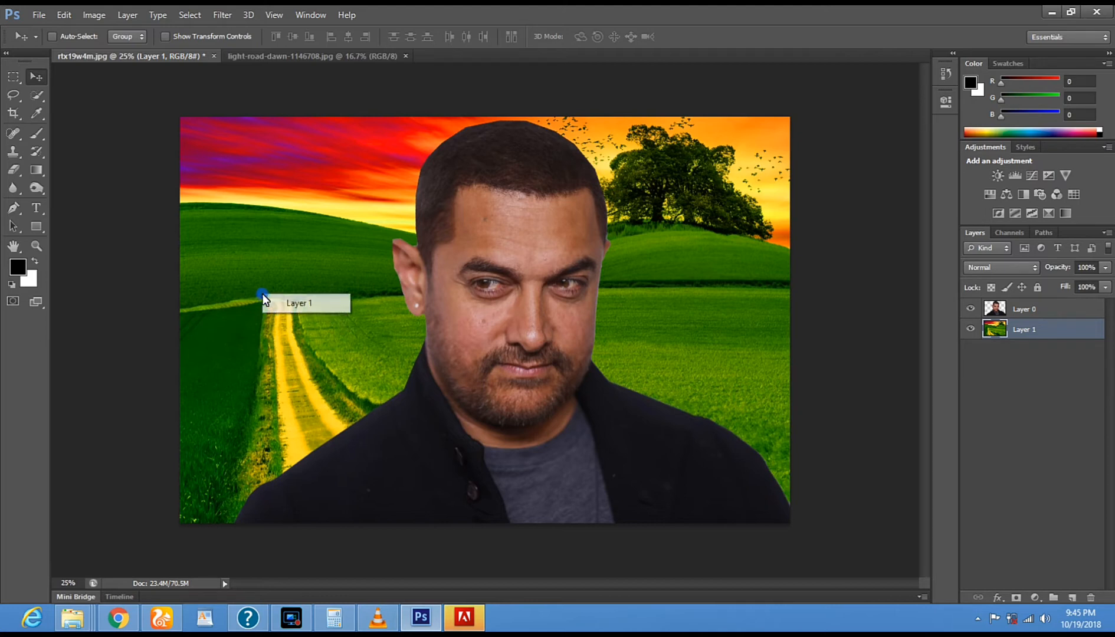
{"action": "left_click", "coordinate": [283, 303]}
{"action": "left_click", "coordinate": [93, 15]}
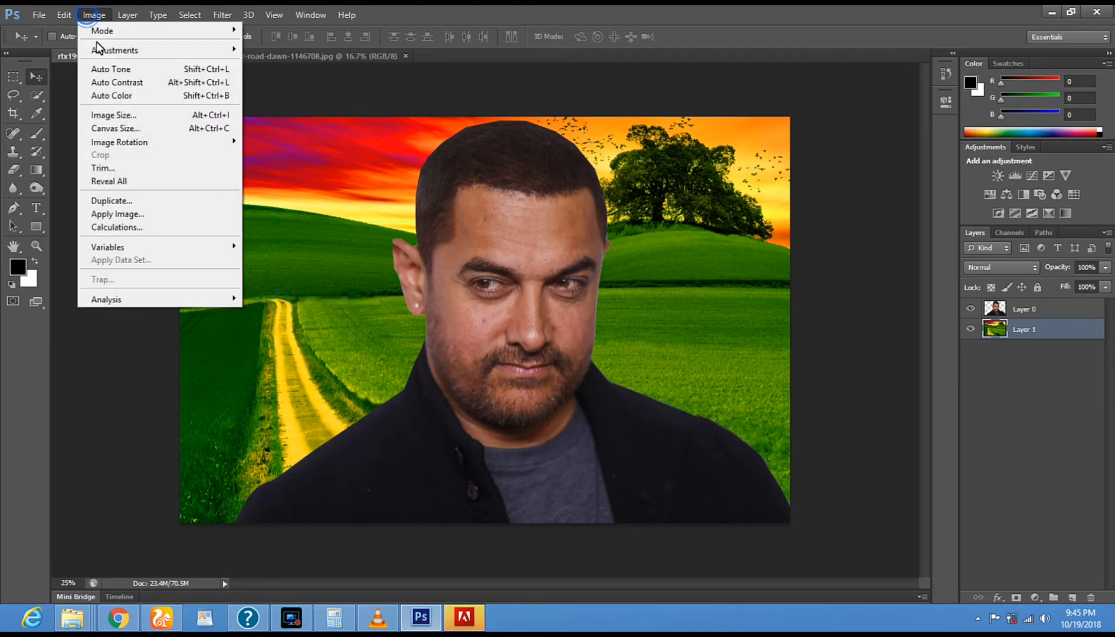
{"action": "mouse_move", "coordinate": [103, 52]}
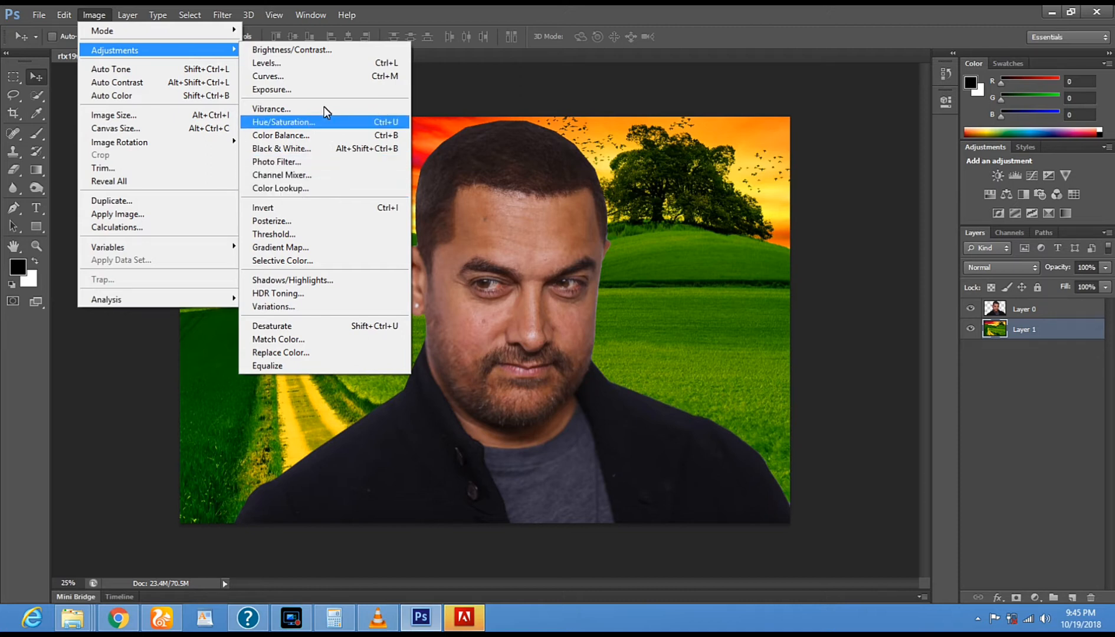
{"action": "left_click", "coordinate": [357, 67]}
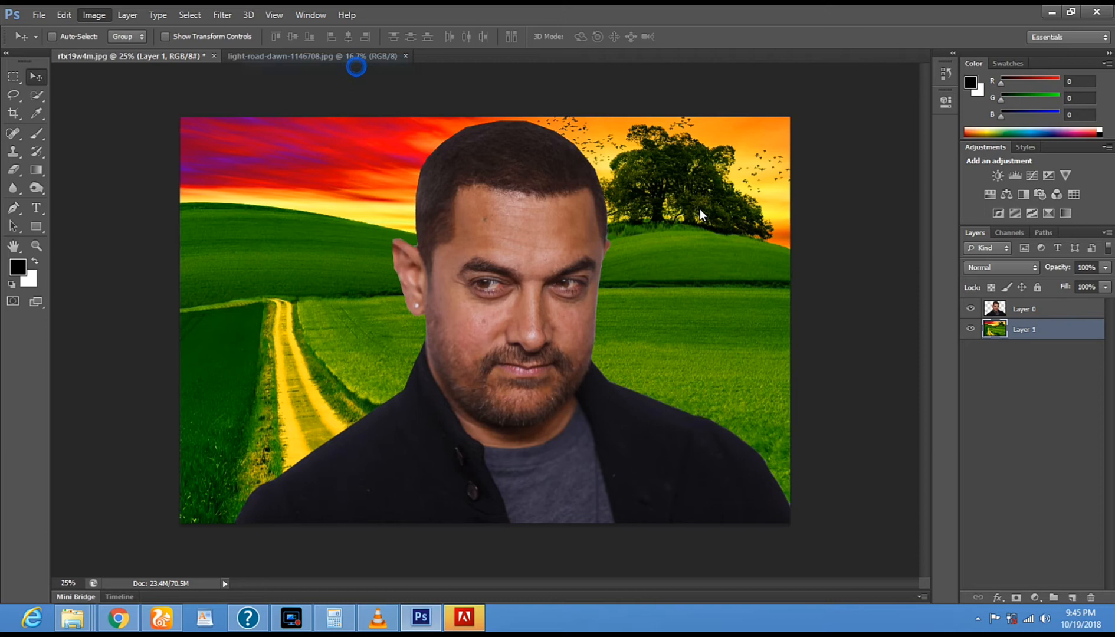
{"action": "left_click_drag", "start_coordinate": [548, 128], "coordinate": [873, 118]}
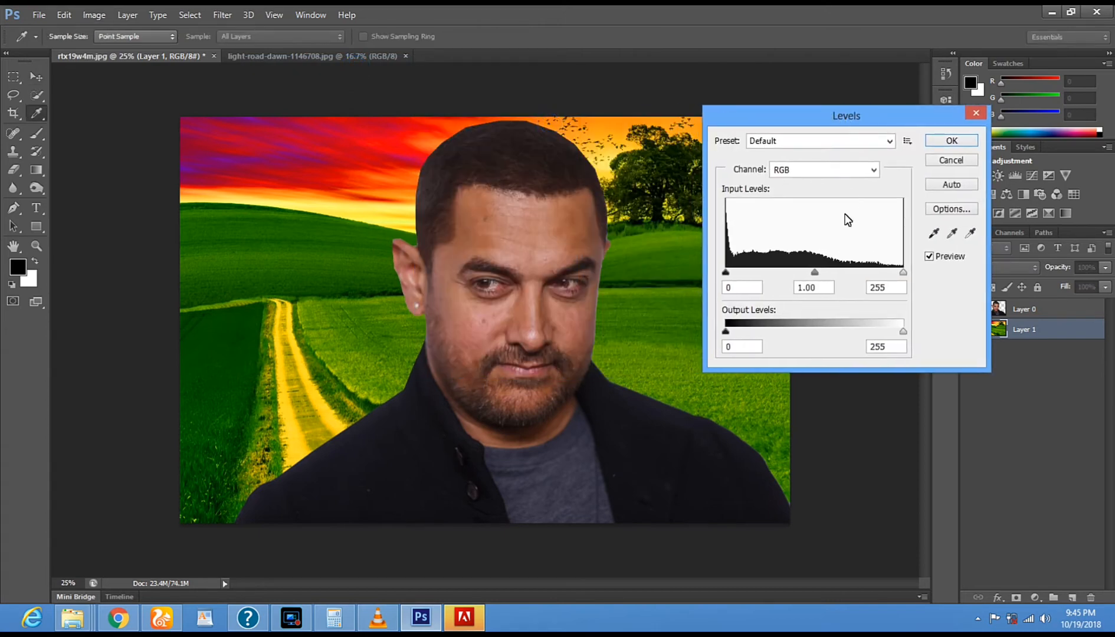
{"action": "mouse_move", "coordinate": [813, 274]}
{"action": "left_mouse_down"}
{"action": "mouse_move", "coordinate": [783, 273]}
{"action": "mouse_move", "coordinate": [798, 274]}
{"action": "left_mouse_up"}
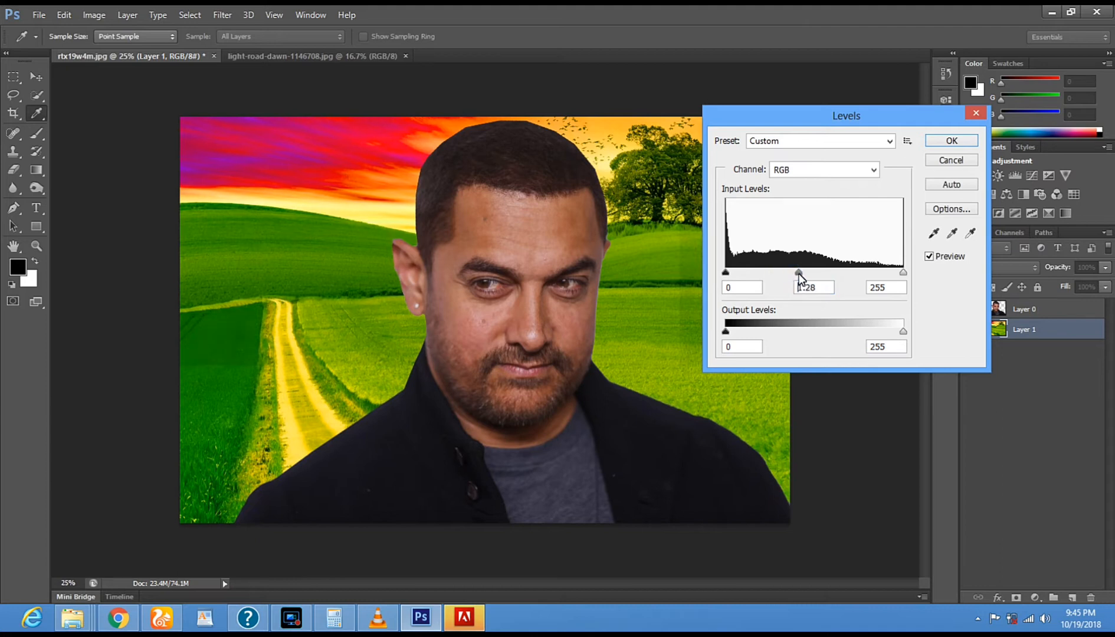
{"action": "left_click_drag", "start_coordinate": [903, 273], "coordinate": [895, 273]}
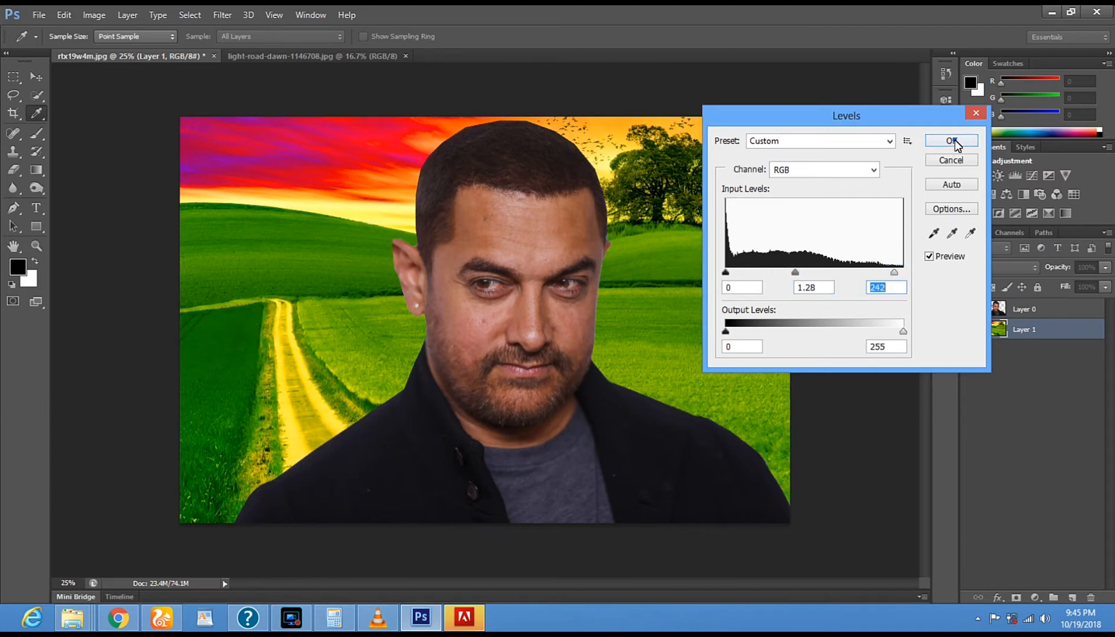
{"action": "left_click", "coordinate": [951, 141]}
{"action": "key", "text": "v"}
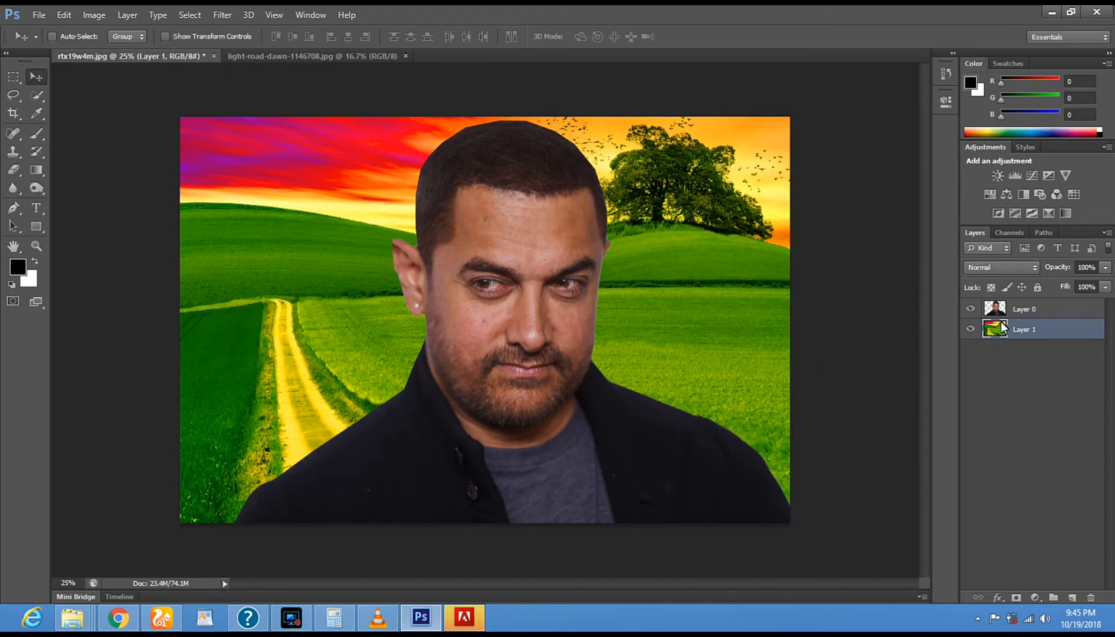
- Select Layer 0, the man's cutout, for an image adjustment
{"action": "left_click", "coordinate": [1036, 309]}
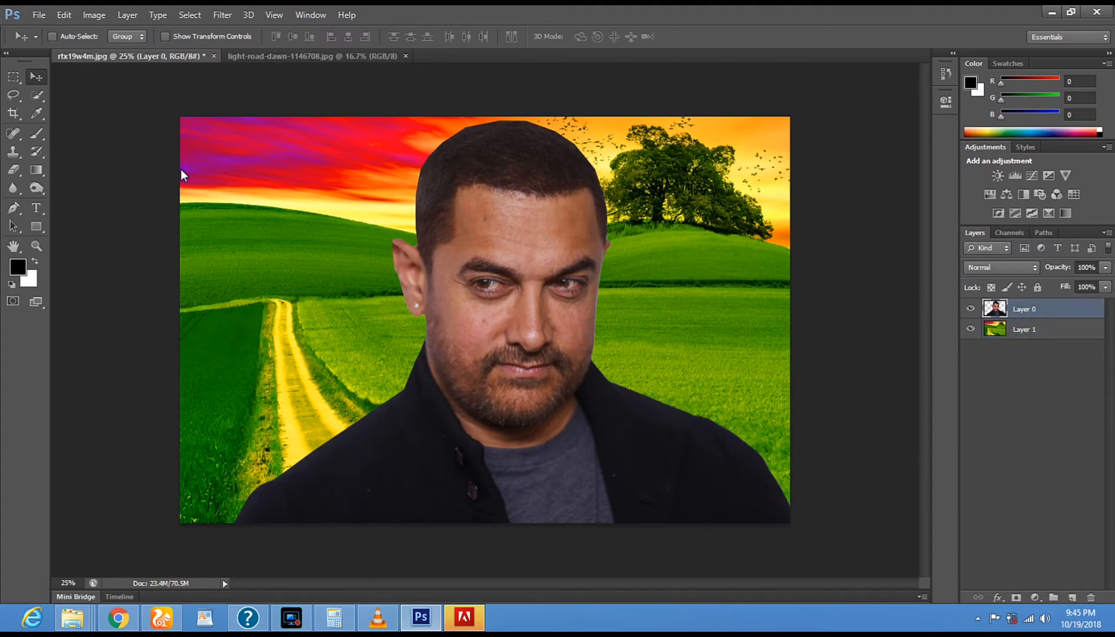
{"action": "left_click", "coordinate": [96, 16]}
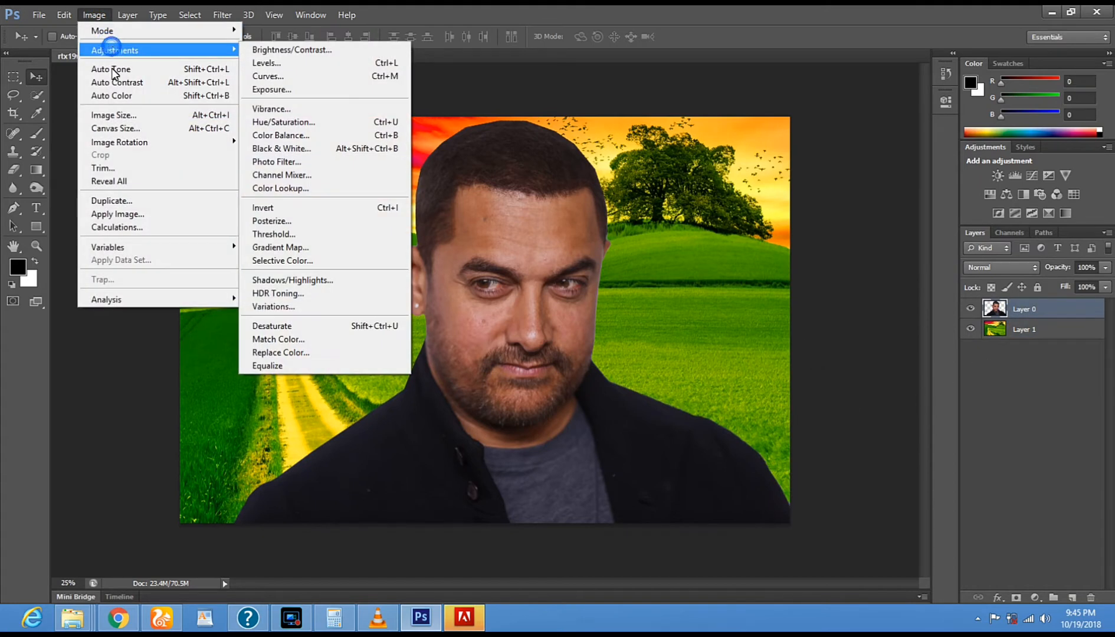
- Switch to VLC media player and start playing the Dheere Dheere Se Meri Zindagi Mein Aana saxophone cover
{"action": "left_click", "coordinate": [378, 618]}
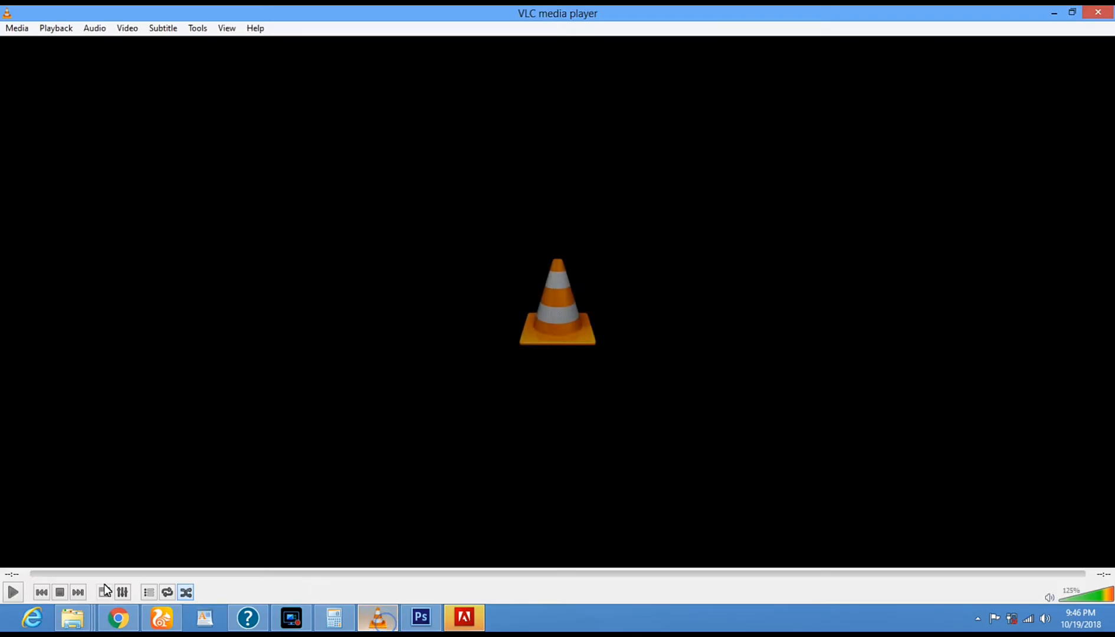
{"action": "left_click", "coordinate": [13, 593]}
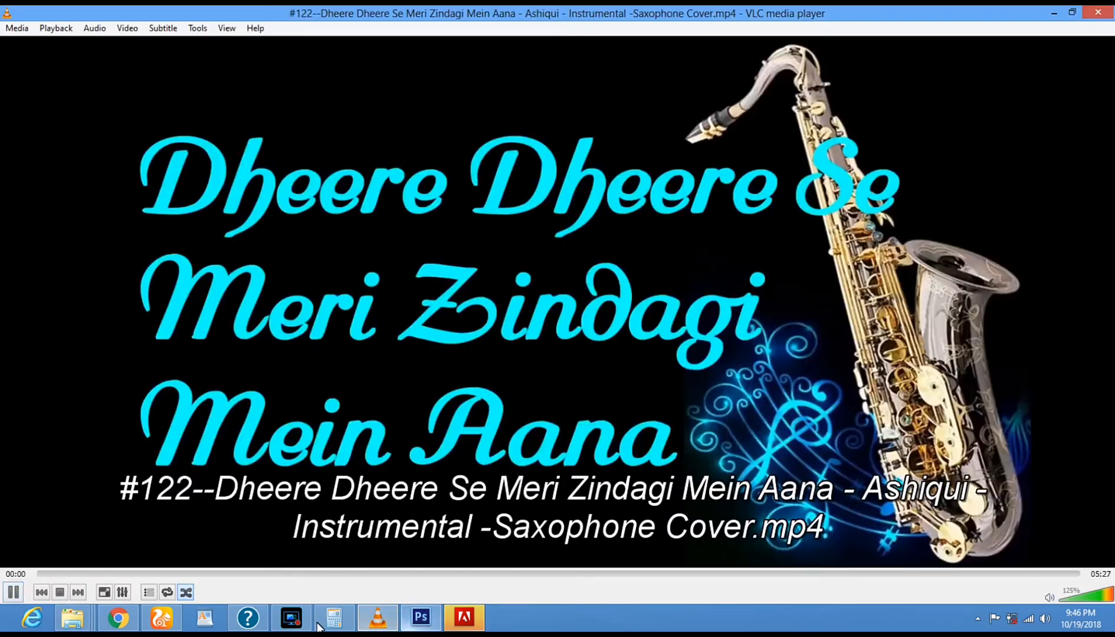
{"action": "left_click", "coordinate": [291, 625]}
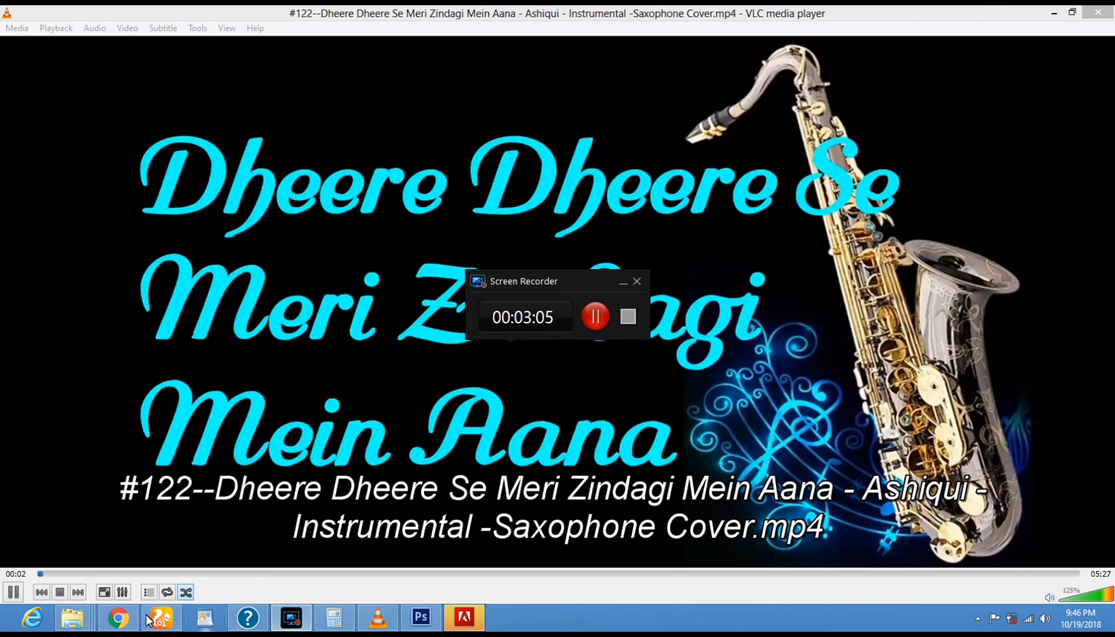
{"action": "left_click", "coordinate": [129, 625]}
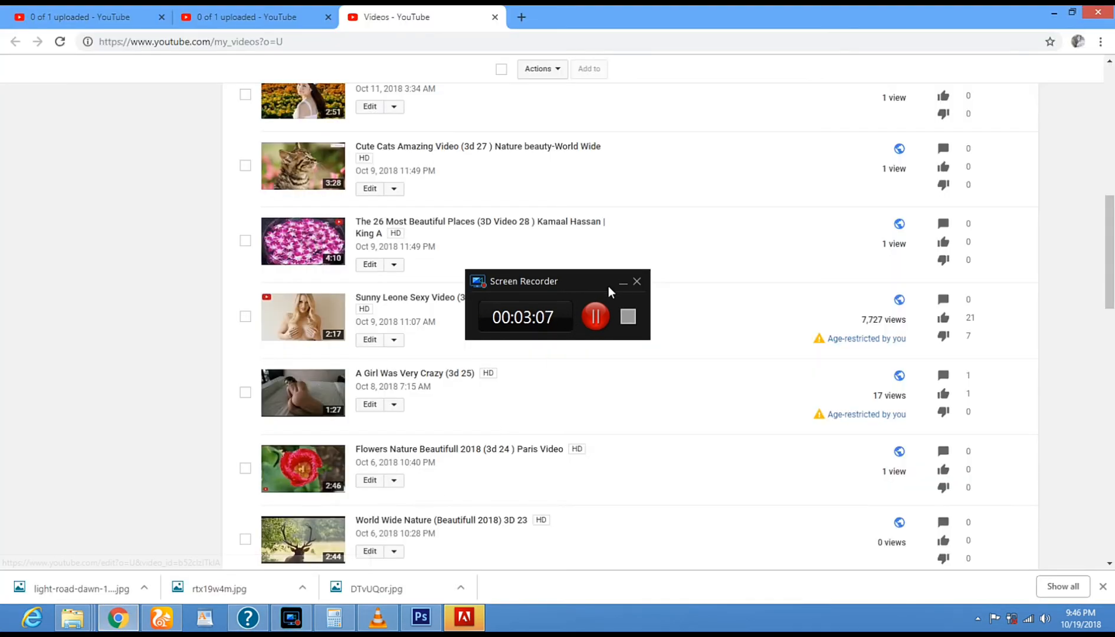
{"action": "left_click", "coordinate": [377, 618]}
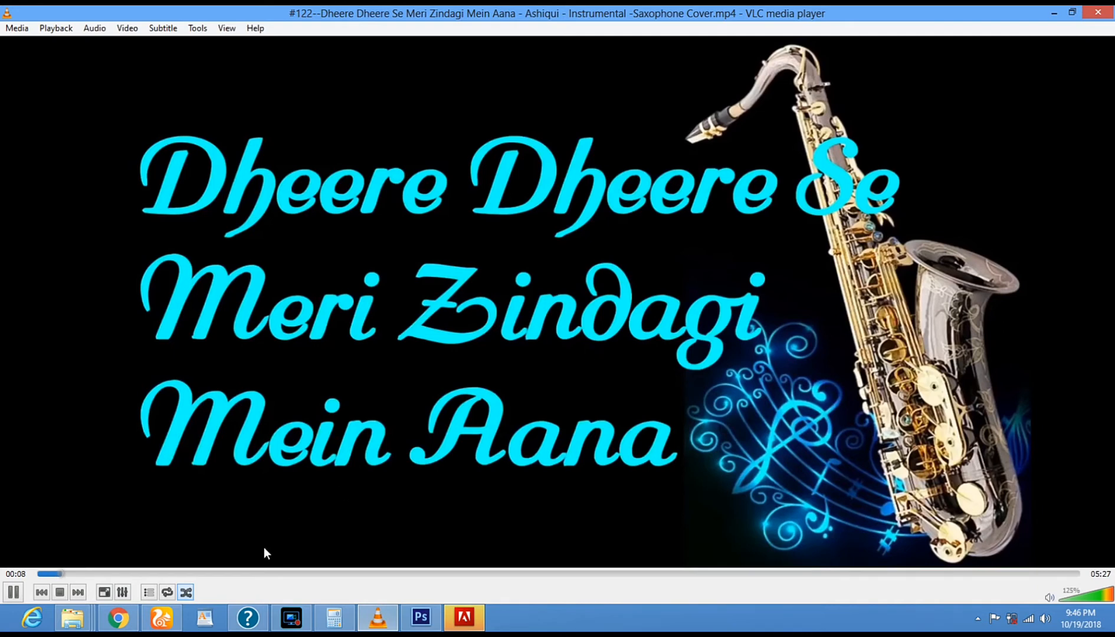
- Switch back to Photoshop and apply a midtone Color Balance adjustment to the man on Layer 0
{"action": "left_click", "coordinate": [421, 618]}
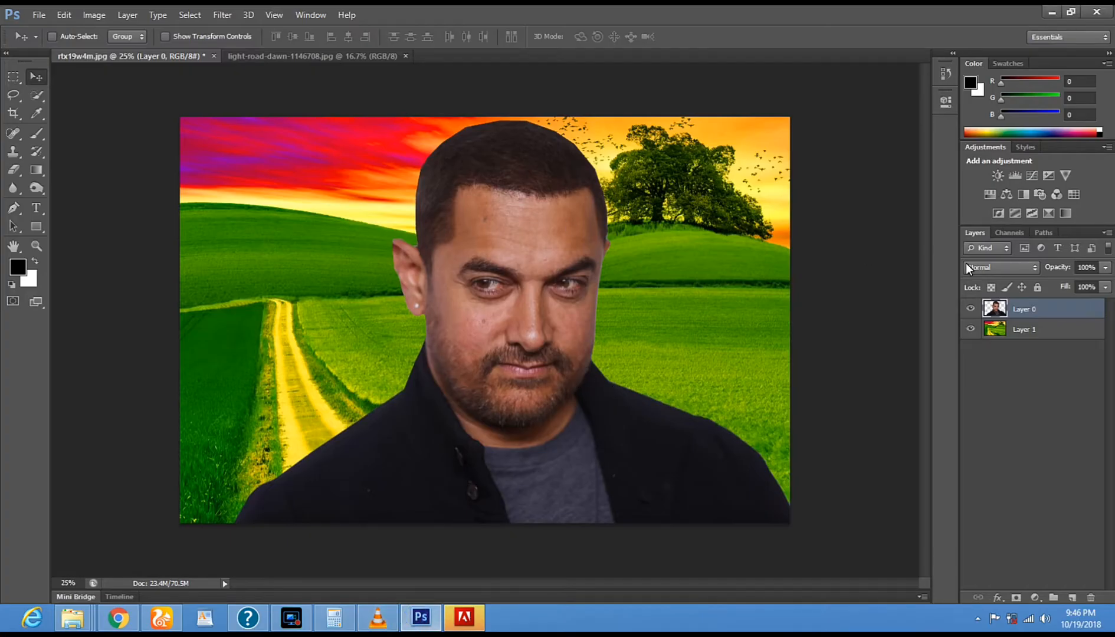
{"action": "left_click", "coordinate": [1012, 311]}
{"action": "left_click", "coordinate": [94, 14]}
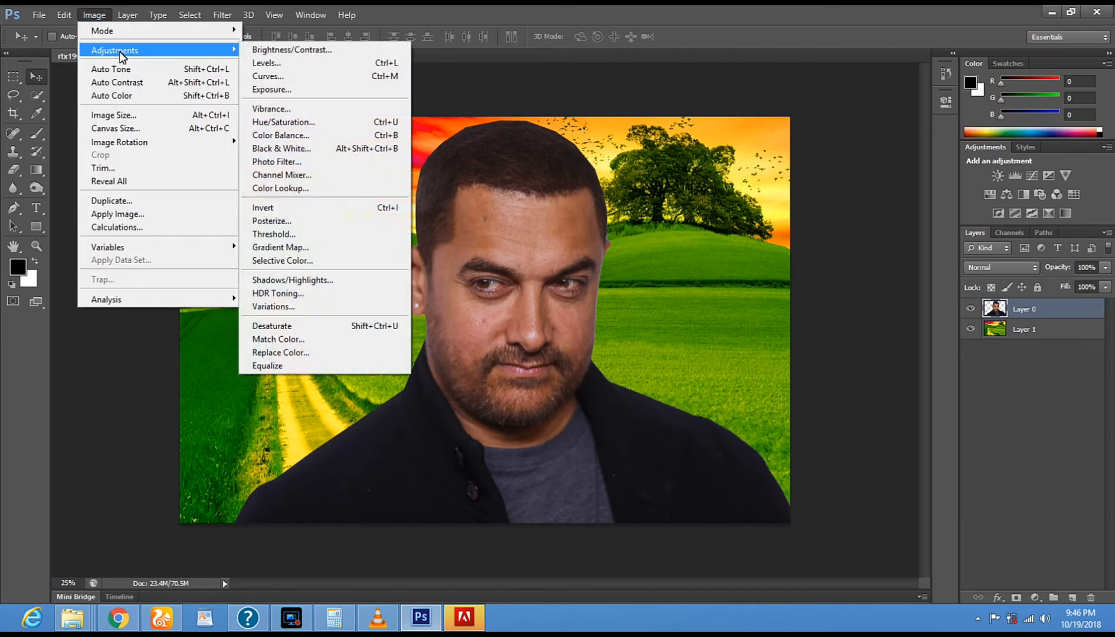
{"action": "left_click", "coordinate": [334, 134]}
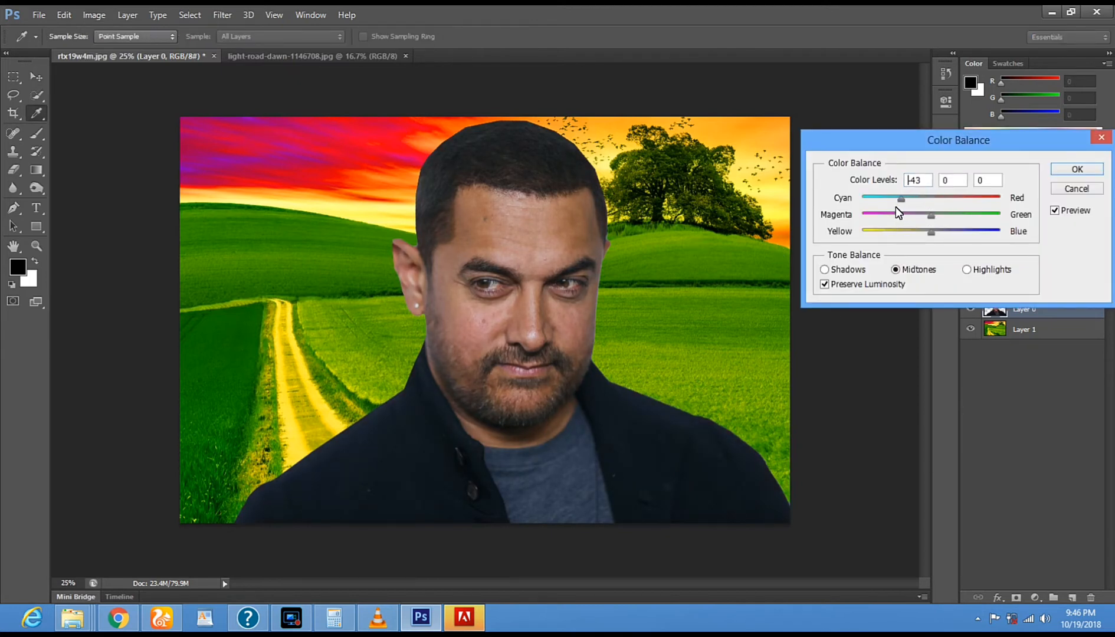
{"action": "left_click_drag", "start_coordinate": [928, 206], "coordinate": [951, 206]}
{"action": "left_click_drag", "start_coordinate": [934, 217], "coordinate": [908, 235]}
{"action": "key", "text": "Return"}
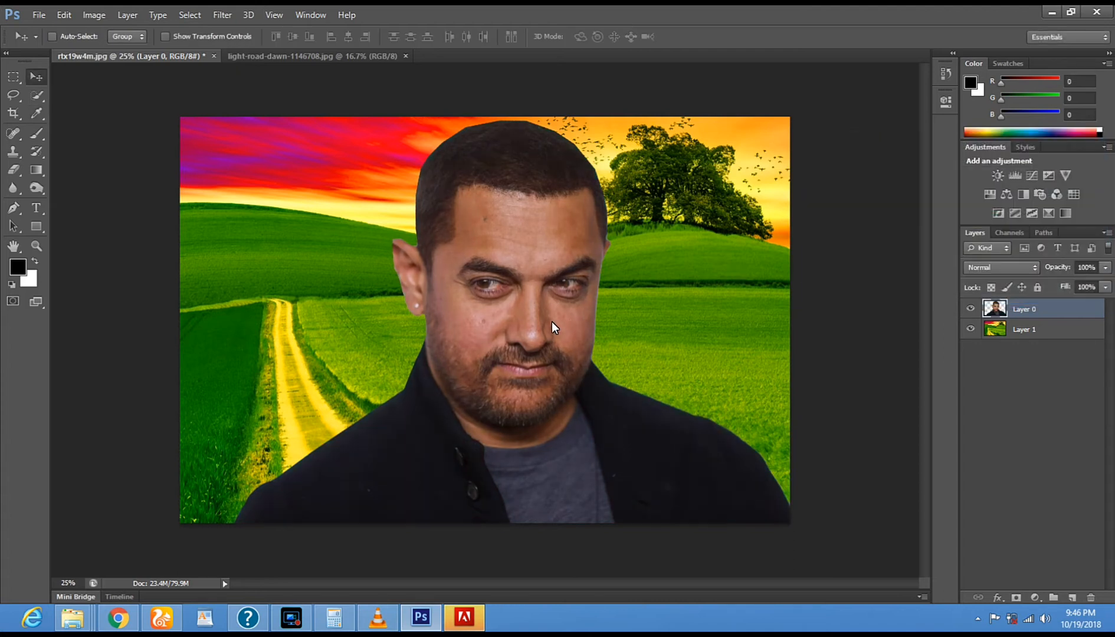
- Brighten the man on Layer 0 with a Curves adjustment, raising the RGB curve at input 111 to output 153
{"action": "right_click", "coordinate": [483, 279]}
{"action": "left_click", "coordinate": [498, 287]}
{"action": "key", "text": "ctrl+m"}
{"action": "left_click_drag", "start_coordinate": [560, 100], "coordinate": [918, 105]}
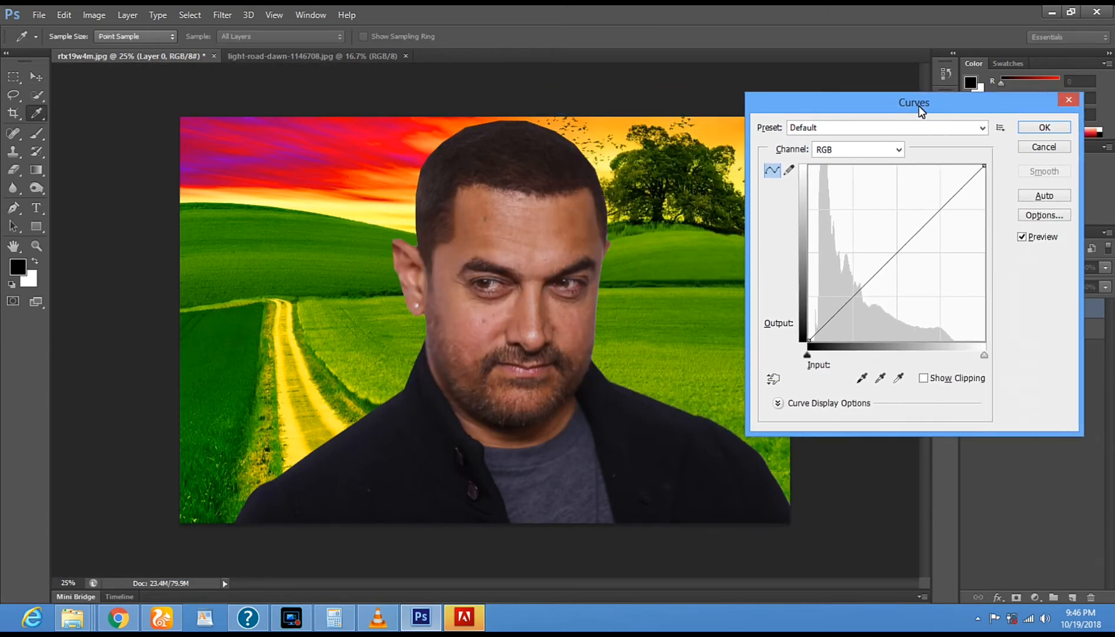
{"action": "left_click_drag", "start_coordinate": [899, 252], "coordinate": [885, 236]}
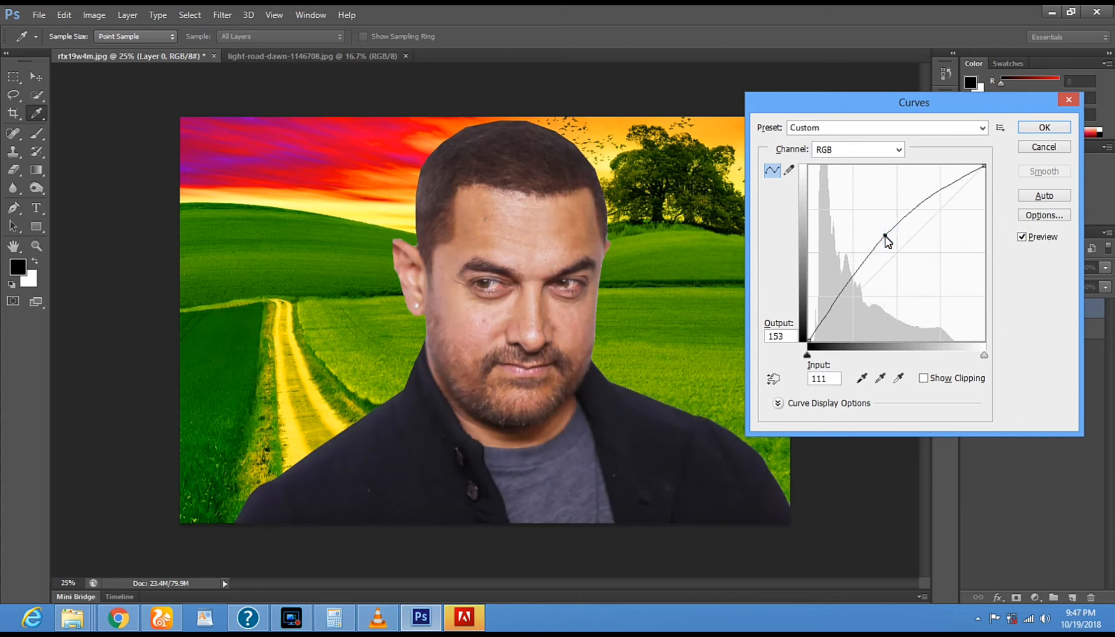
{"action": "left_click", "coordinate": [1028, 128]}
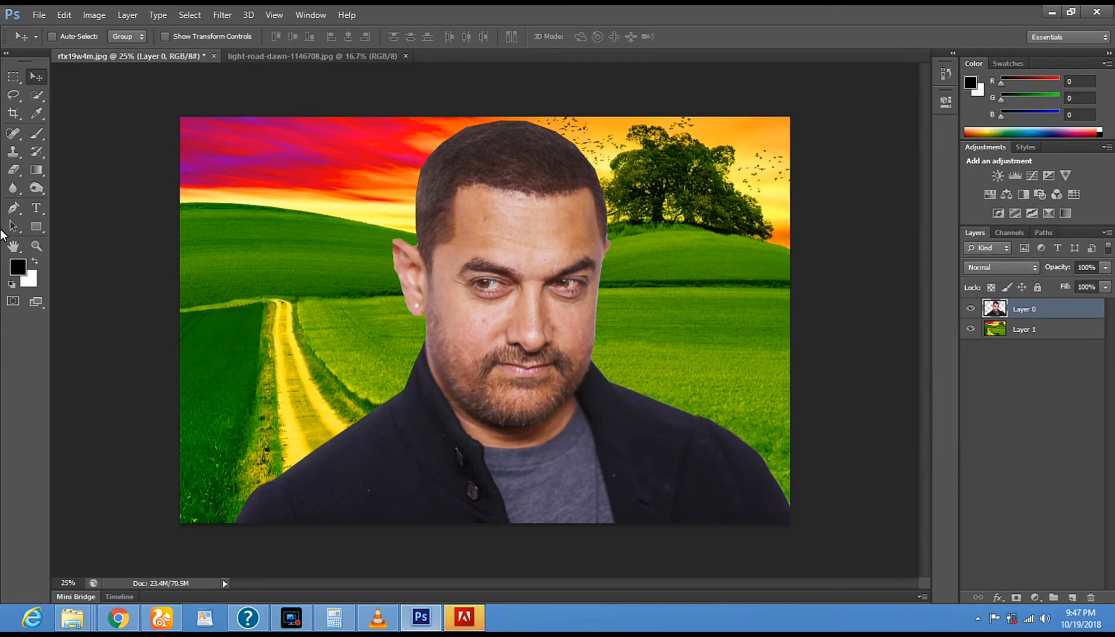
- Darken the man's beard with the Burn tool, using a 156 px soft brush on midtones at 50% exposure
{"action": "left_click", "coordinate": [39, 189]}
{"action": "right_click", "coordinate": [489, 357]}
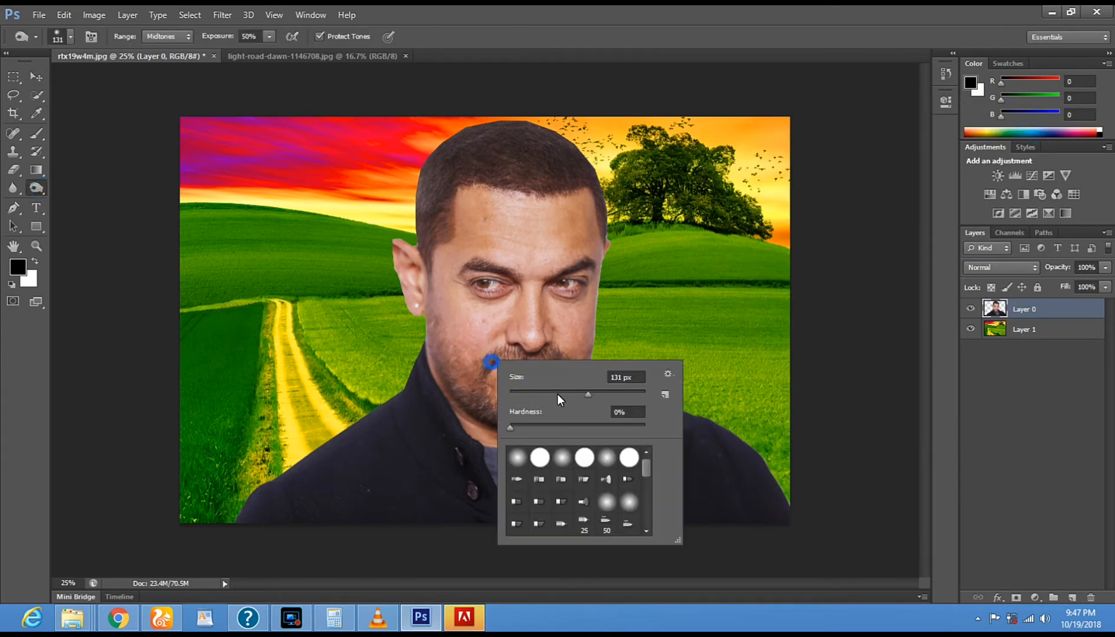
{"action": "left_click", "coordinate": [596, 395]}
{"action": "left_click", "coordinate": [432, 327]}
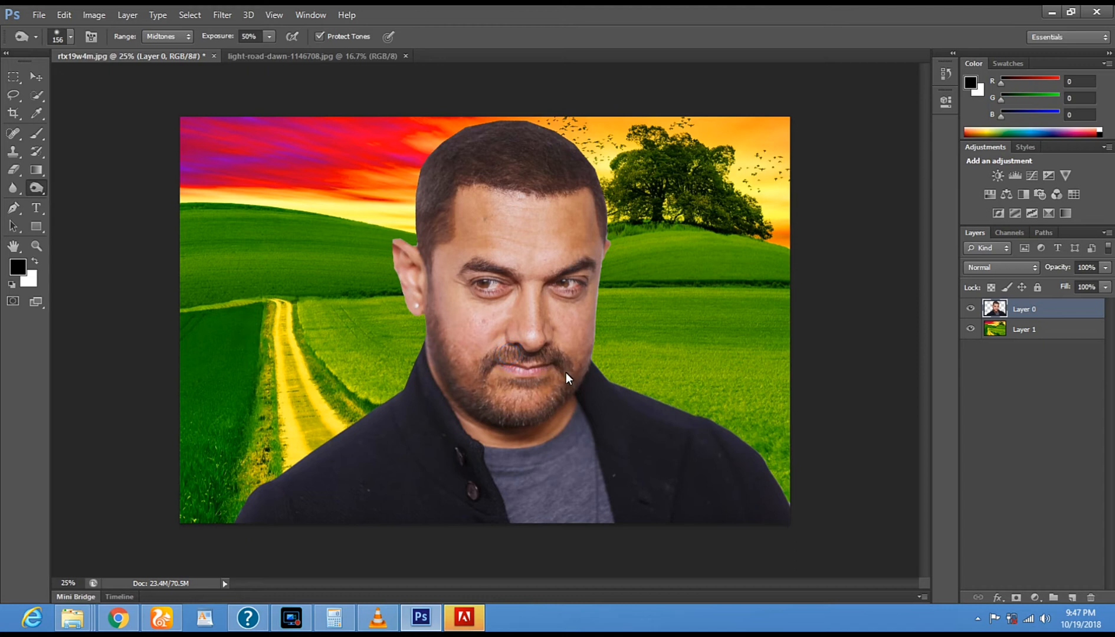
{"action": "left_click_drag", "start_coordinate": [477, 375], "coordinate": [560, 392]}
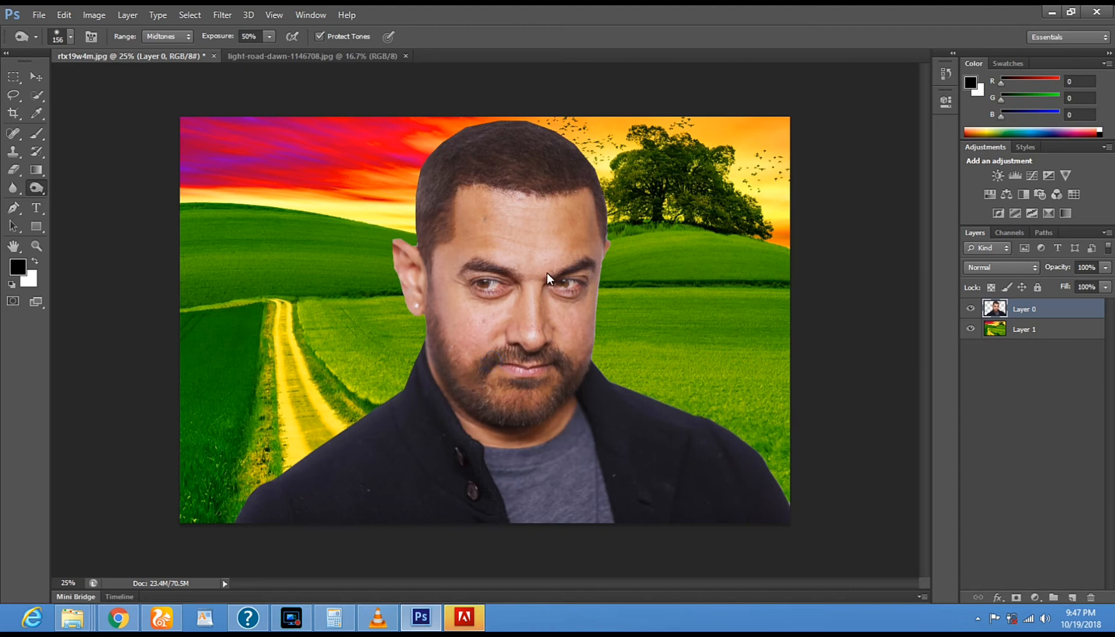
- Enlarge the Burn brush to 236 px and darken the man's hair
{"action": "right_click", "coordinate": [539, 229]}
{"action": "left_click_drag", "start_coordinate": [641, 262], "coordinate": [654, 263]}
{"action": "left_click", "coordinate": [475, 157]}
{"action": "right_click", "coordinate": [537, 182]}
{"action": "left_click_drag", "start_coordinate": [654, 217], "coordinate": [659, 217]}
{"action": "left_click", "coordinate": [442, 161]}
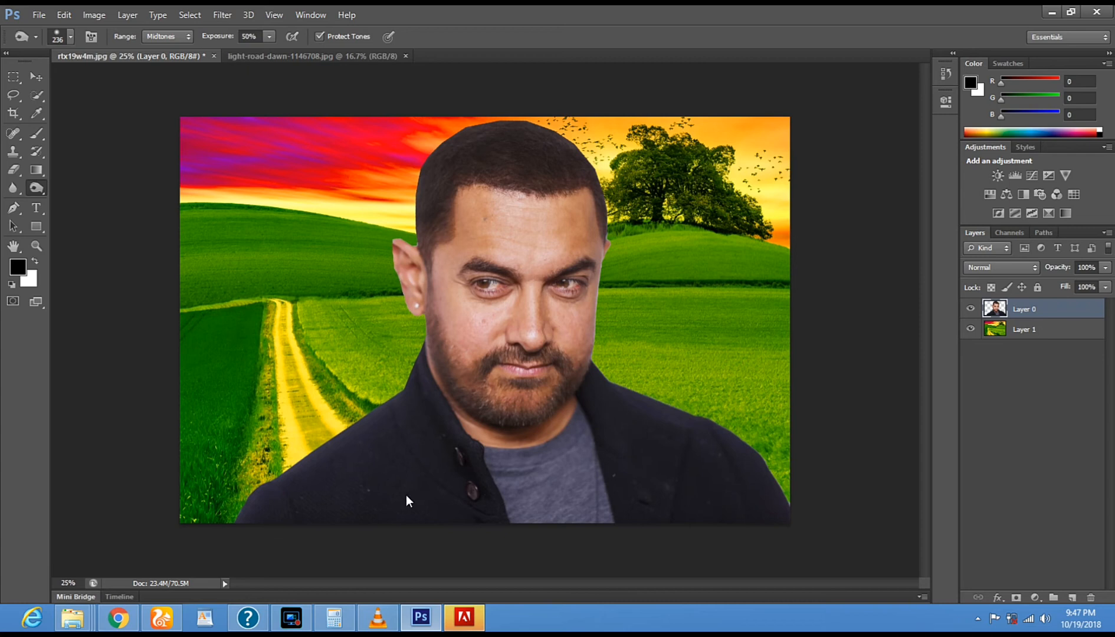
- Blur the Layer 1 landscape with a Gaussian Blur of 5.1 pixels radius
{"action": "left_click", "coordinate": [31, 75]}
{"action": "right_click", "coordinate": [242, 212]}
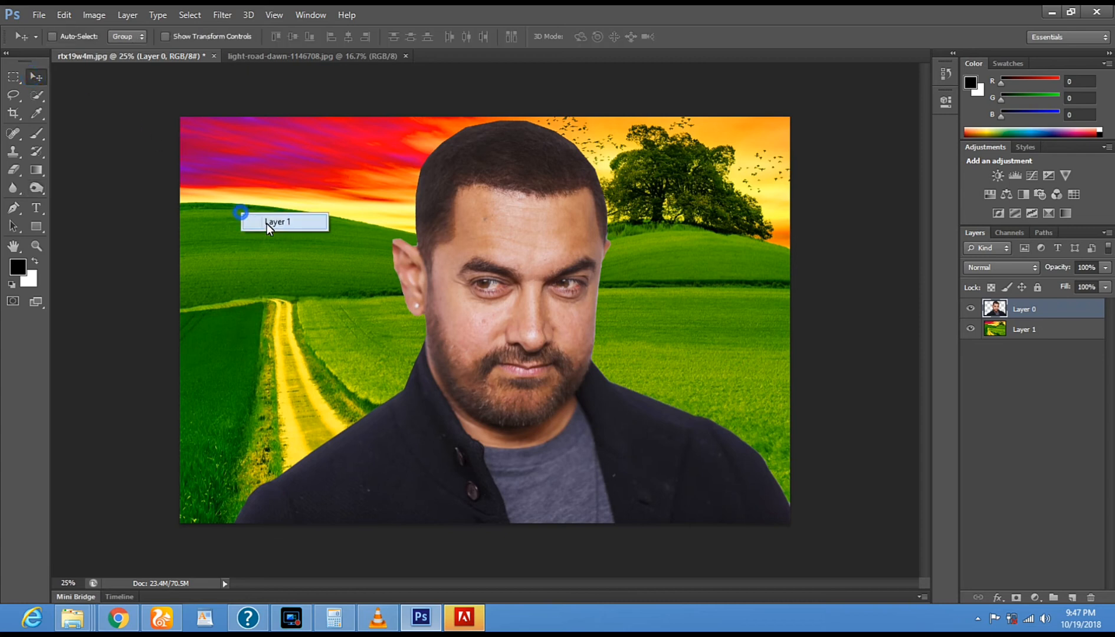
{"action": "left_click", "coordinate": [267, 224]}
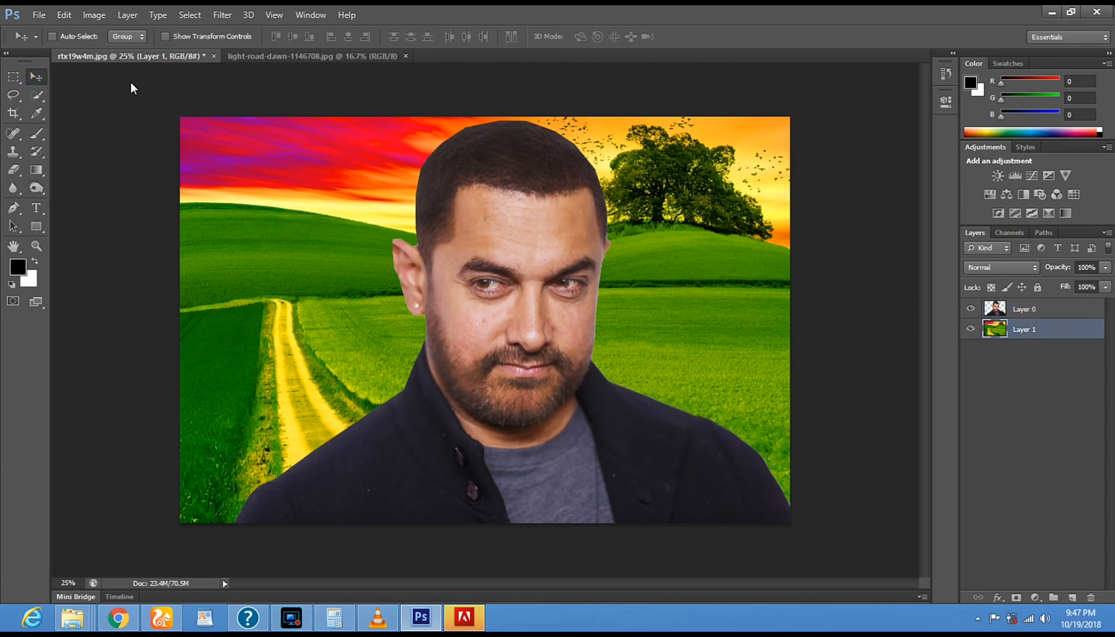
{"action": "left_click", "coordinate": [216, 15]}
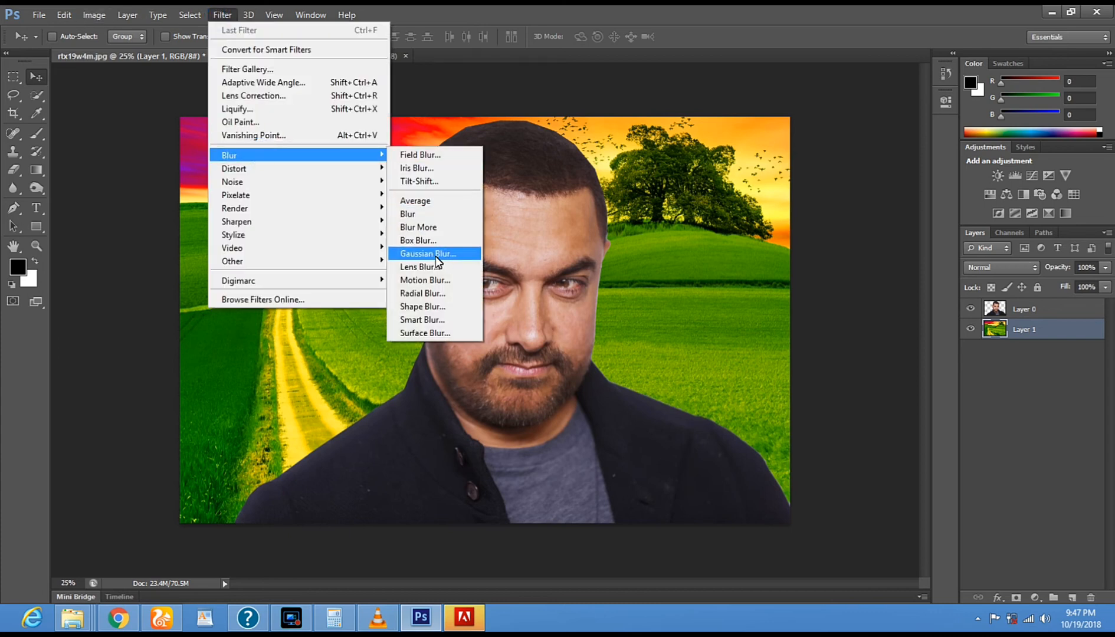
{"action": "left_click", "coordinate": [436, 255]}
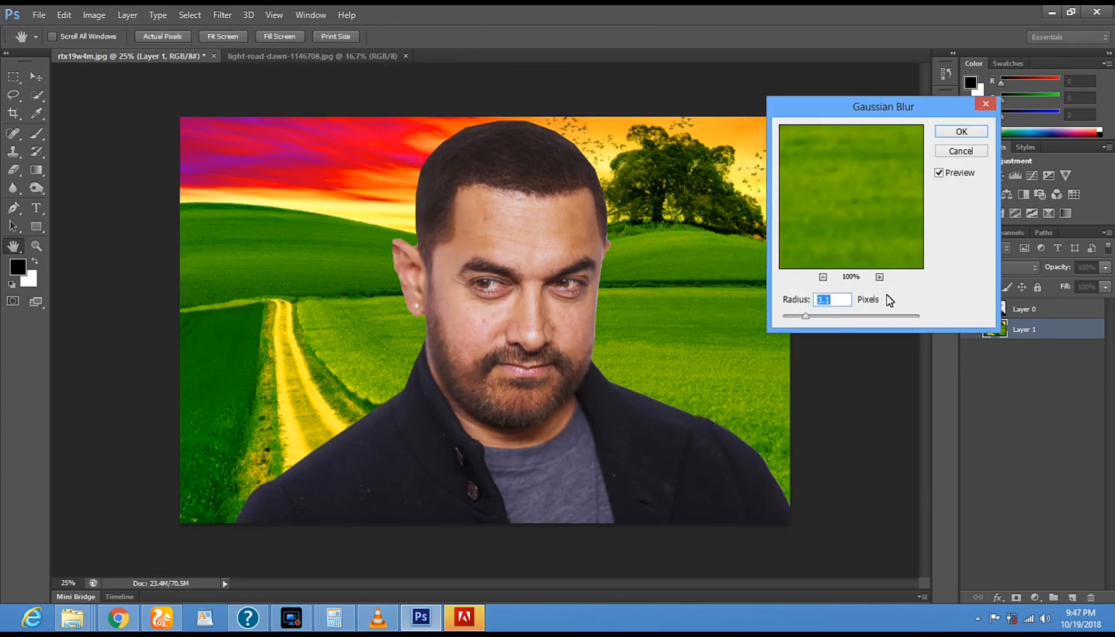
{"action": "left_click_drag", "start_coordinate": [789, 320], "coordinate": [820, 322]}
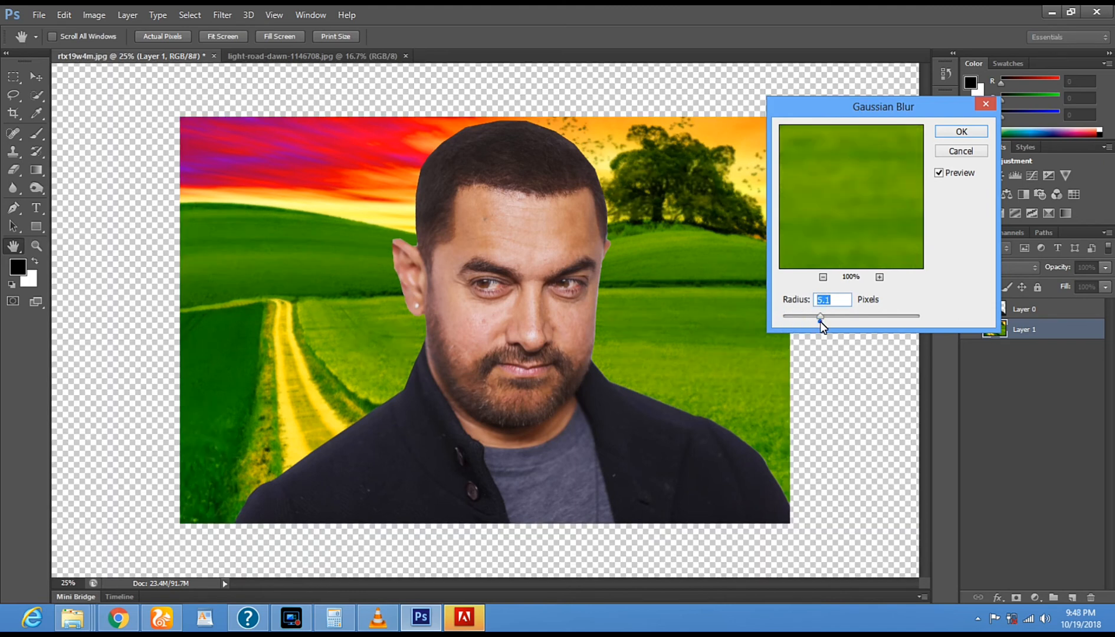
{"action": "left_click", "coordinate": [956, 134]}
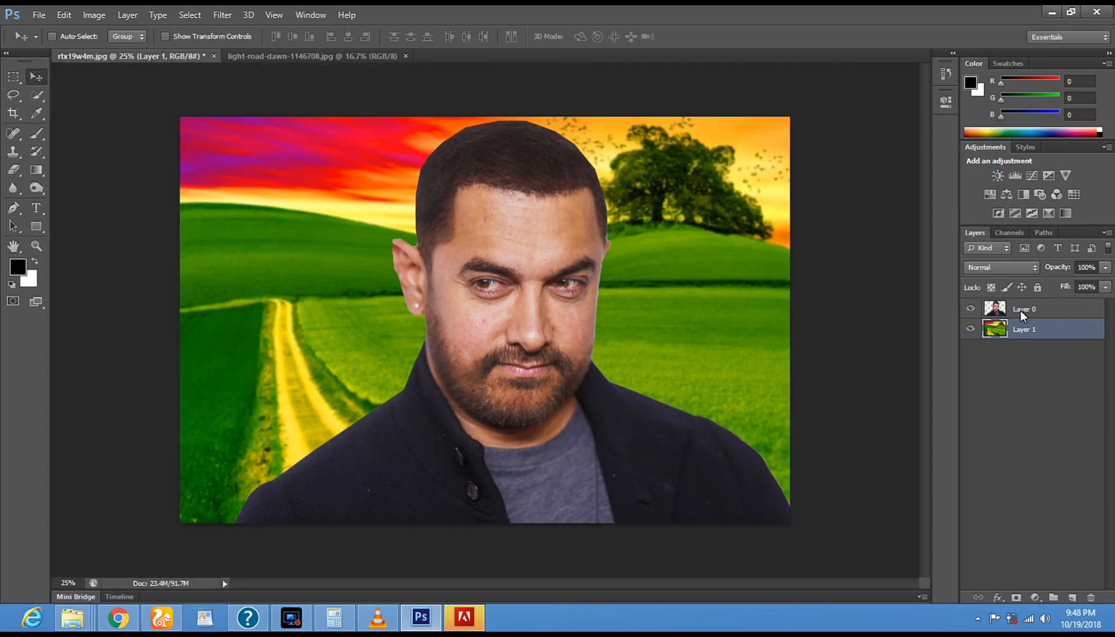
- Make Layer 0, the man's cutout, the active layer
{"action": "left_click", "coordinate": [1025, 308]}
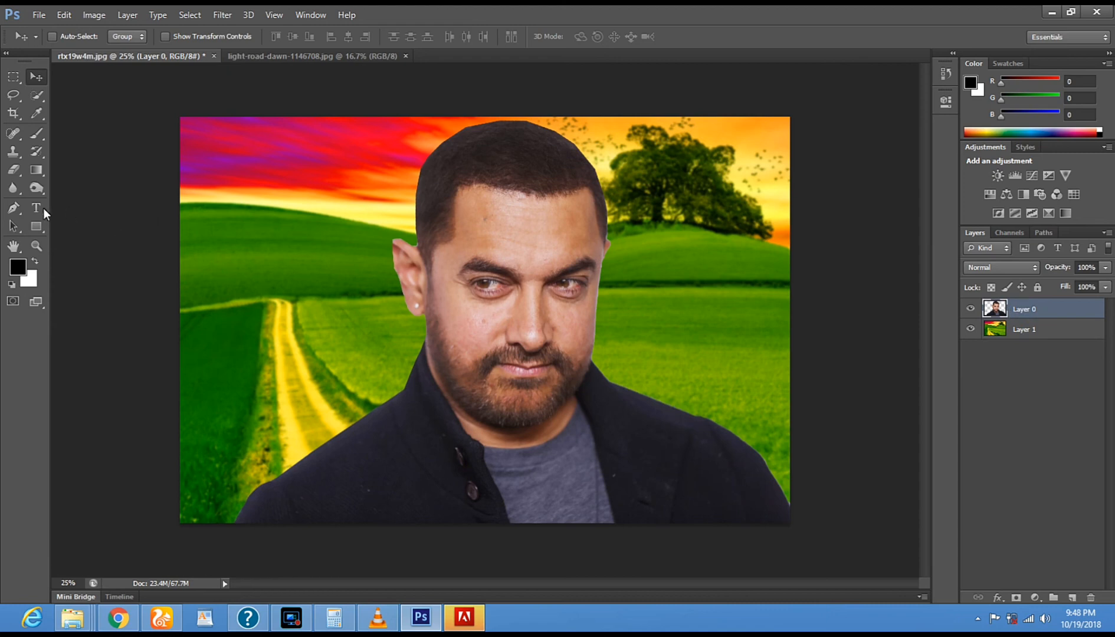